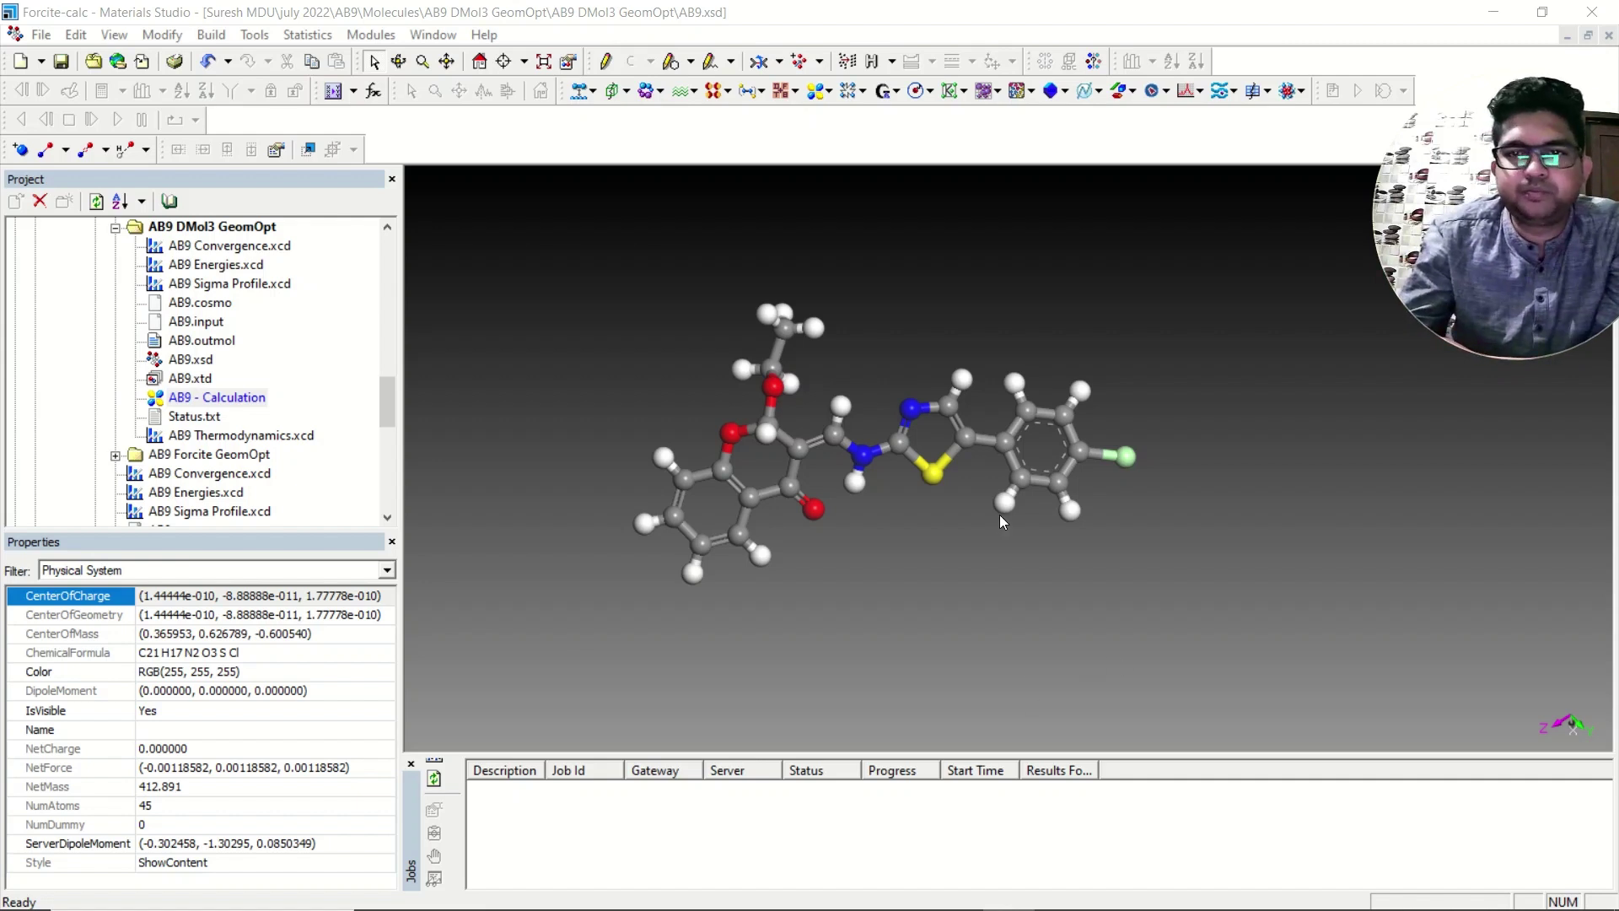
# Rotate the optimized AB9 molecule in the 3D viewer to see it from two different sides
pyautogui.moveTo(886, 348); pyautogui.dragTo(845, 325, button='right')
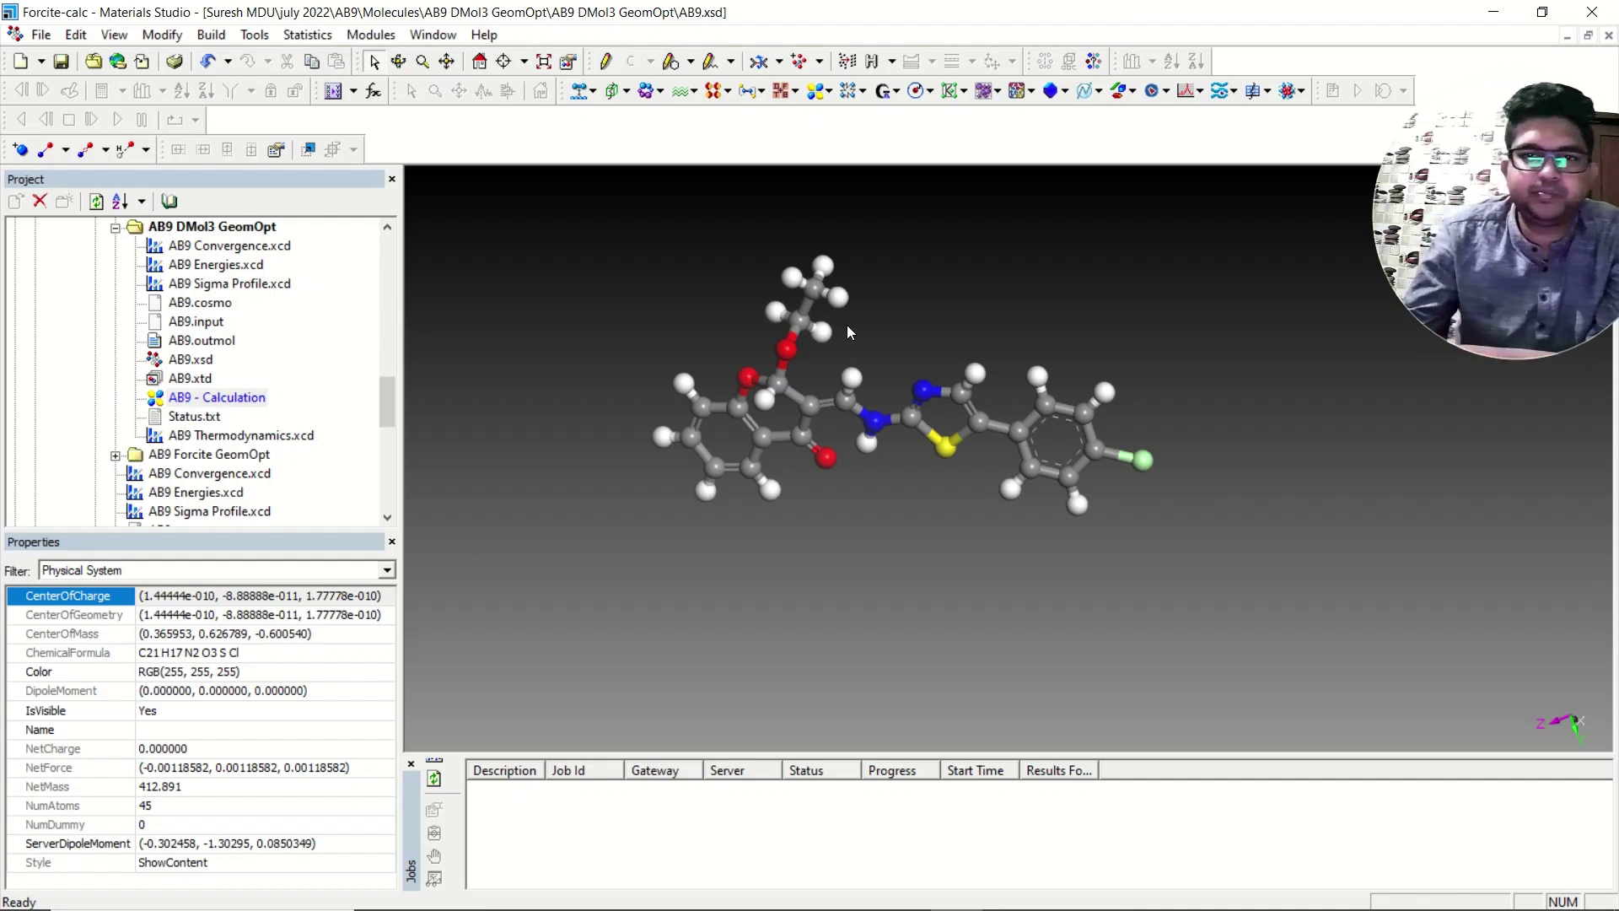
pyautogui.moveTo(863, 352); pyautogui.dragTo(924, 358, button='right')
# Open the DMol3 Calculation setup for AB9 and move its window aside
pyautogui.click(826, 92)
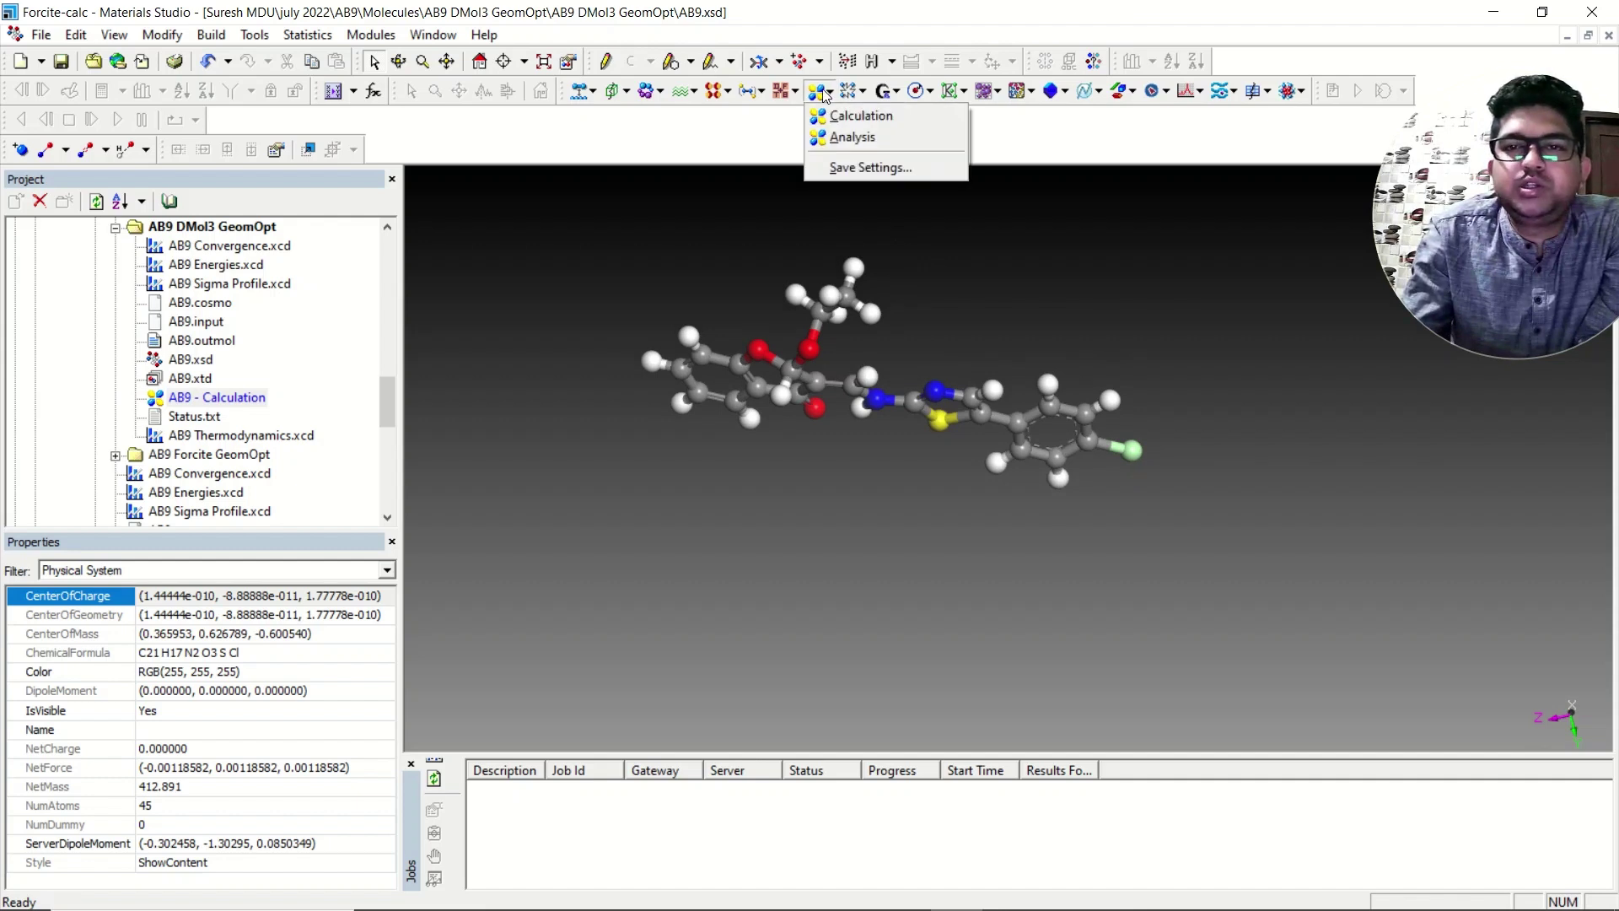
pyautogui.click(672, 289)
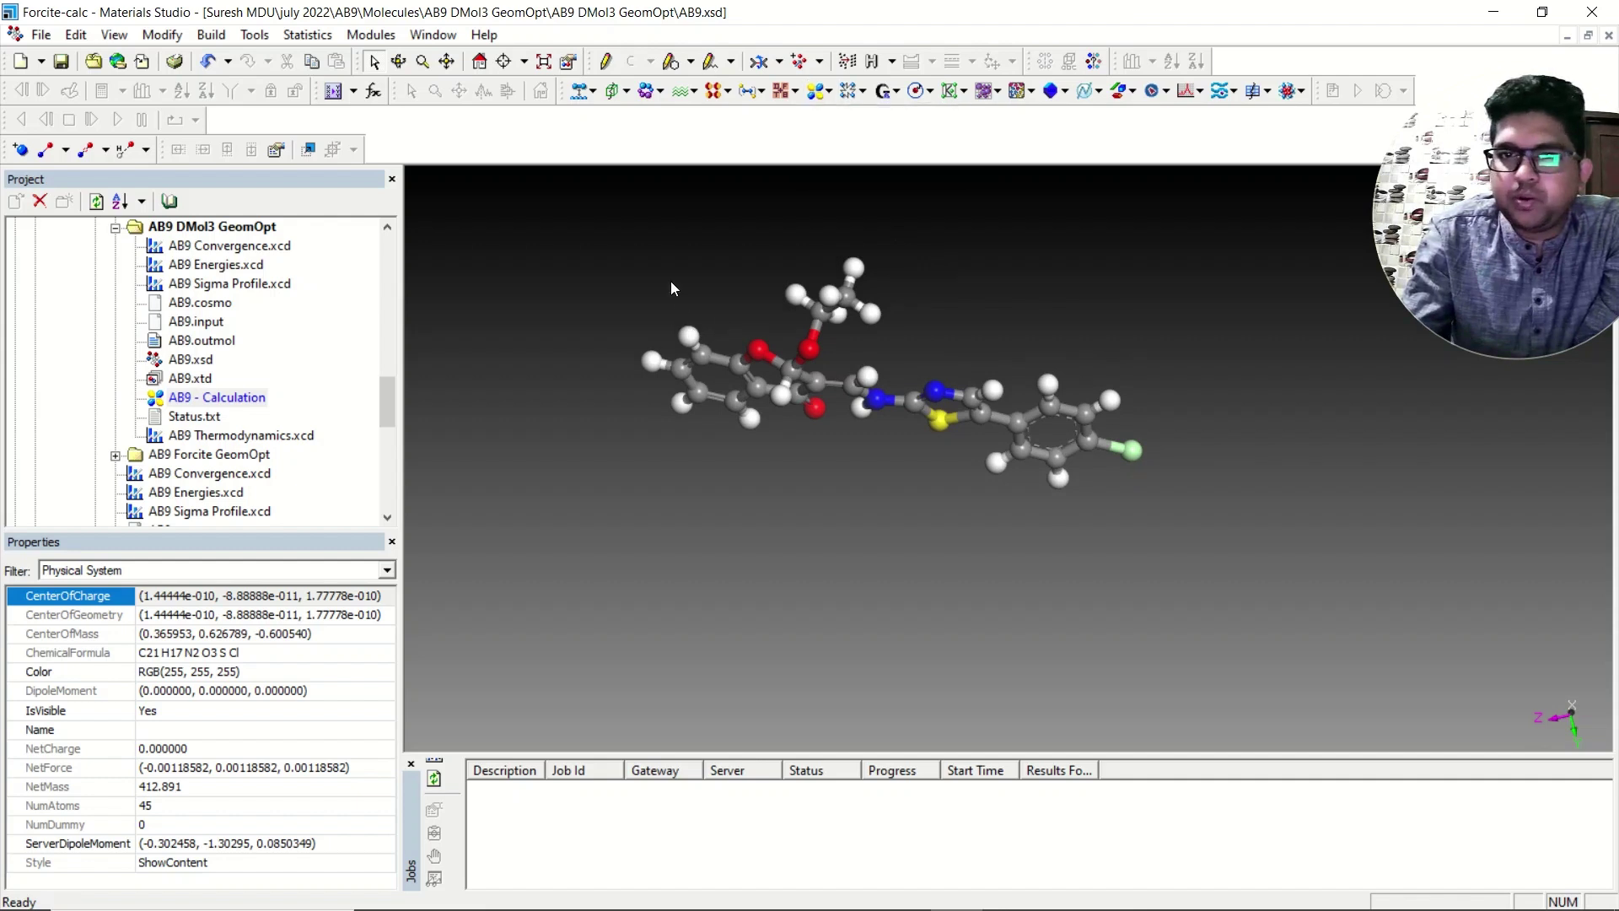
pyautogui.click(818, 98)
pyautogui.click(862, 113)
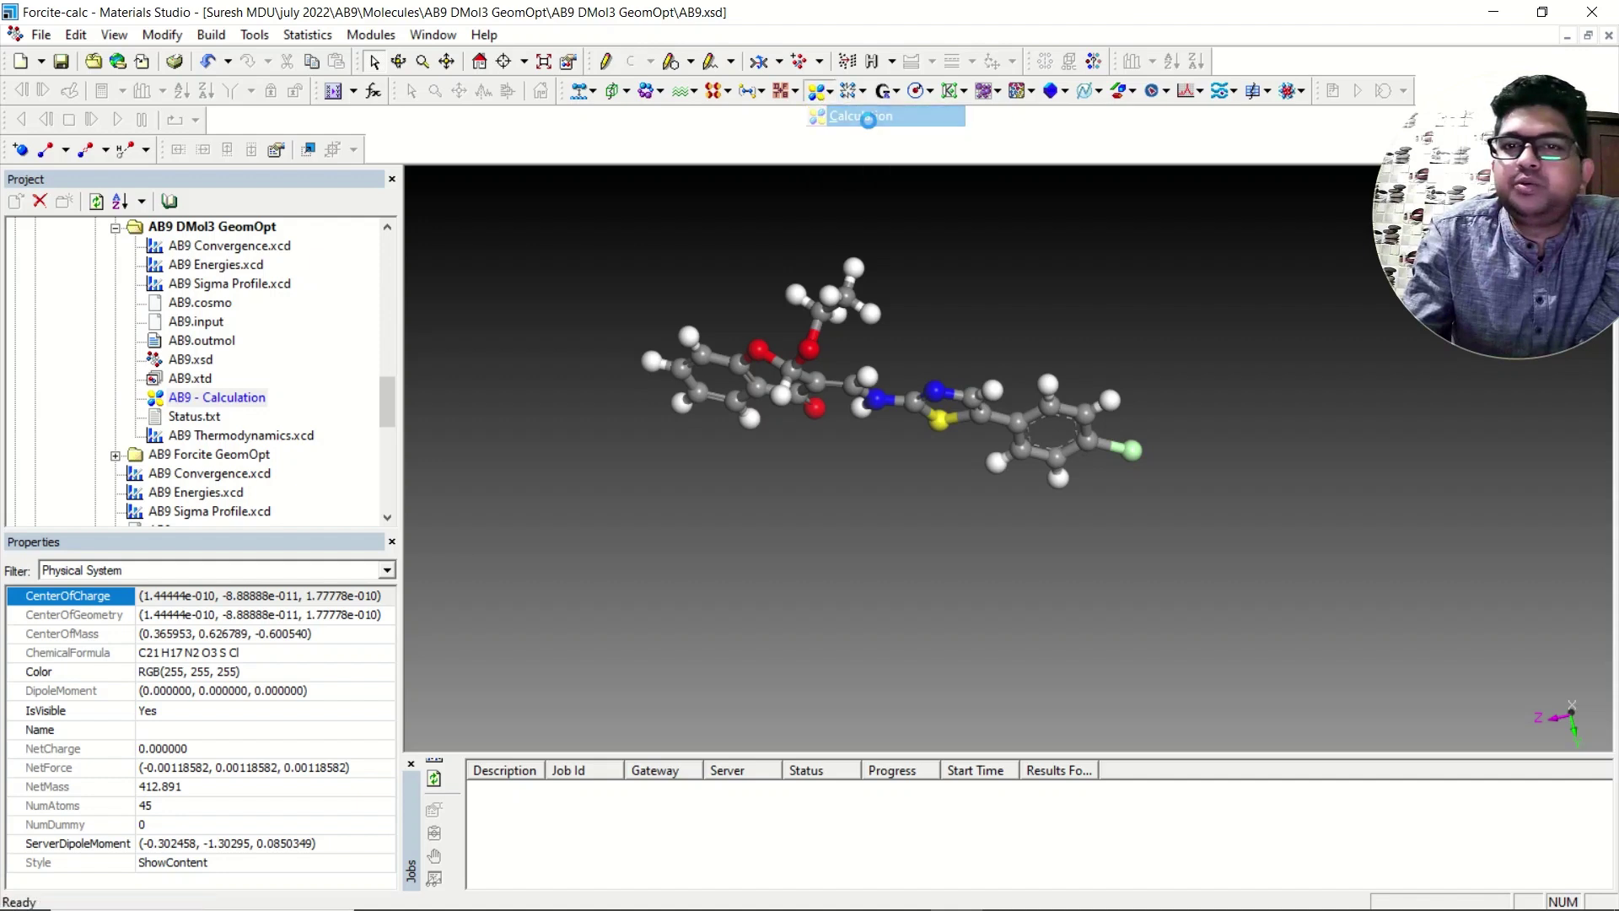
pyautogui.moveTo(470, 247); pyautogui.dragTo(538, 191)
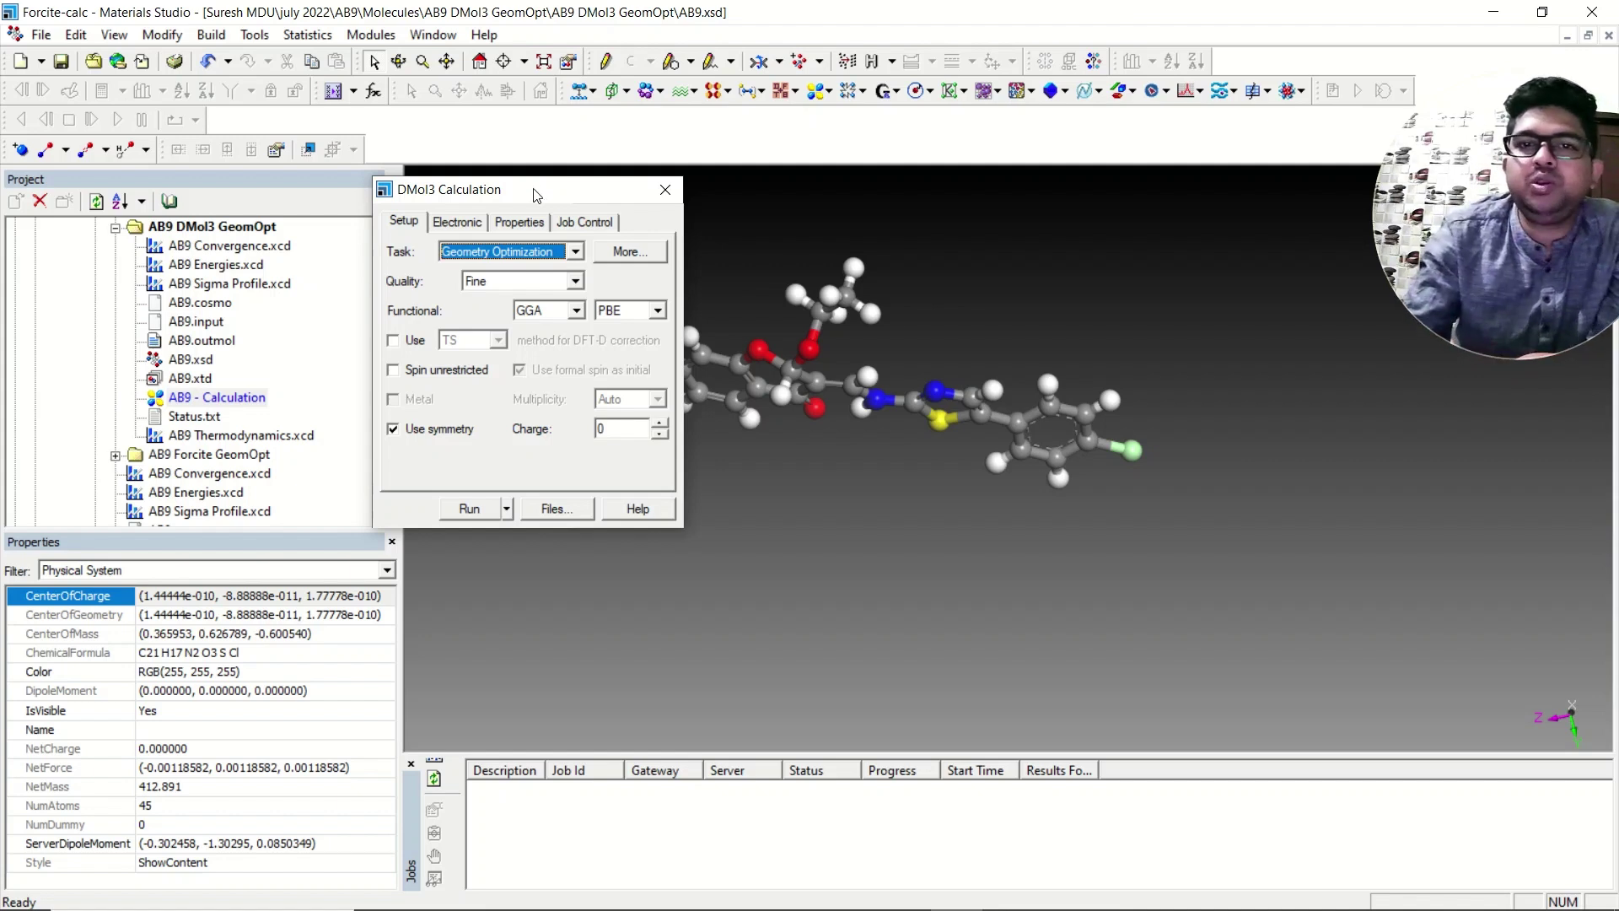
pyautogui.moveTo(534, 193); pyautogui.dragTo(566, 174)
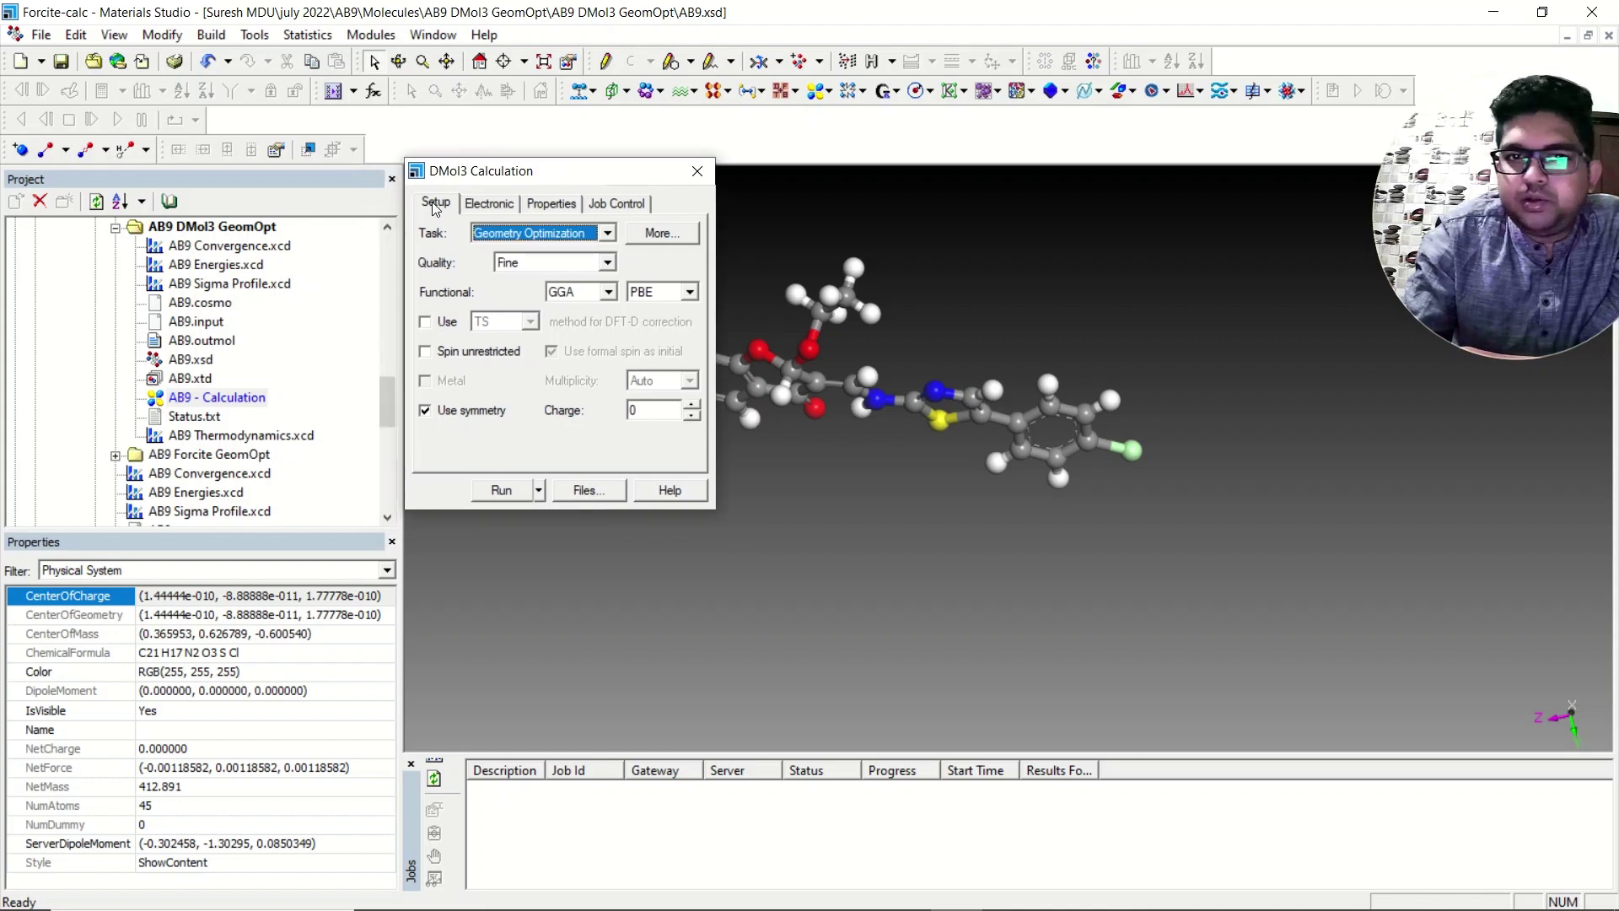
# Keep Geometry Optimization as the task and review its More options
pyautogui.click(550, 233)
pyautogui.click(537, 267)
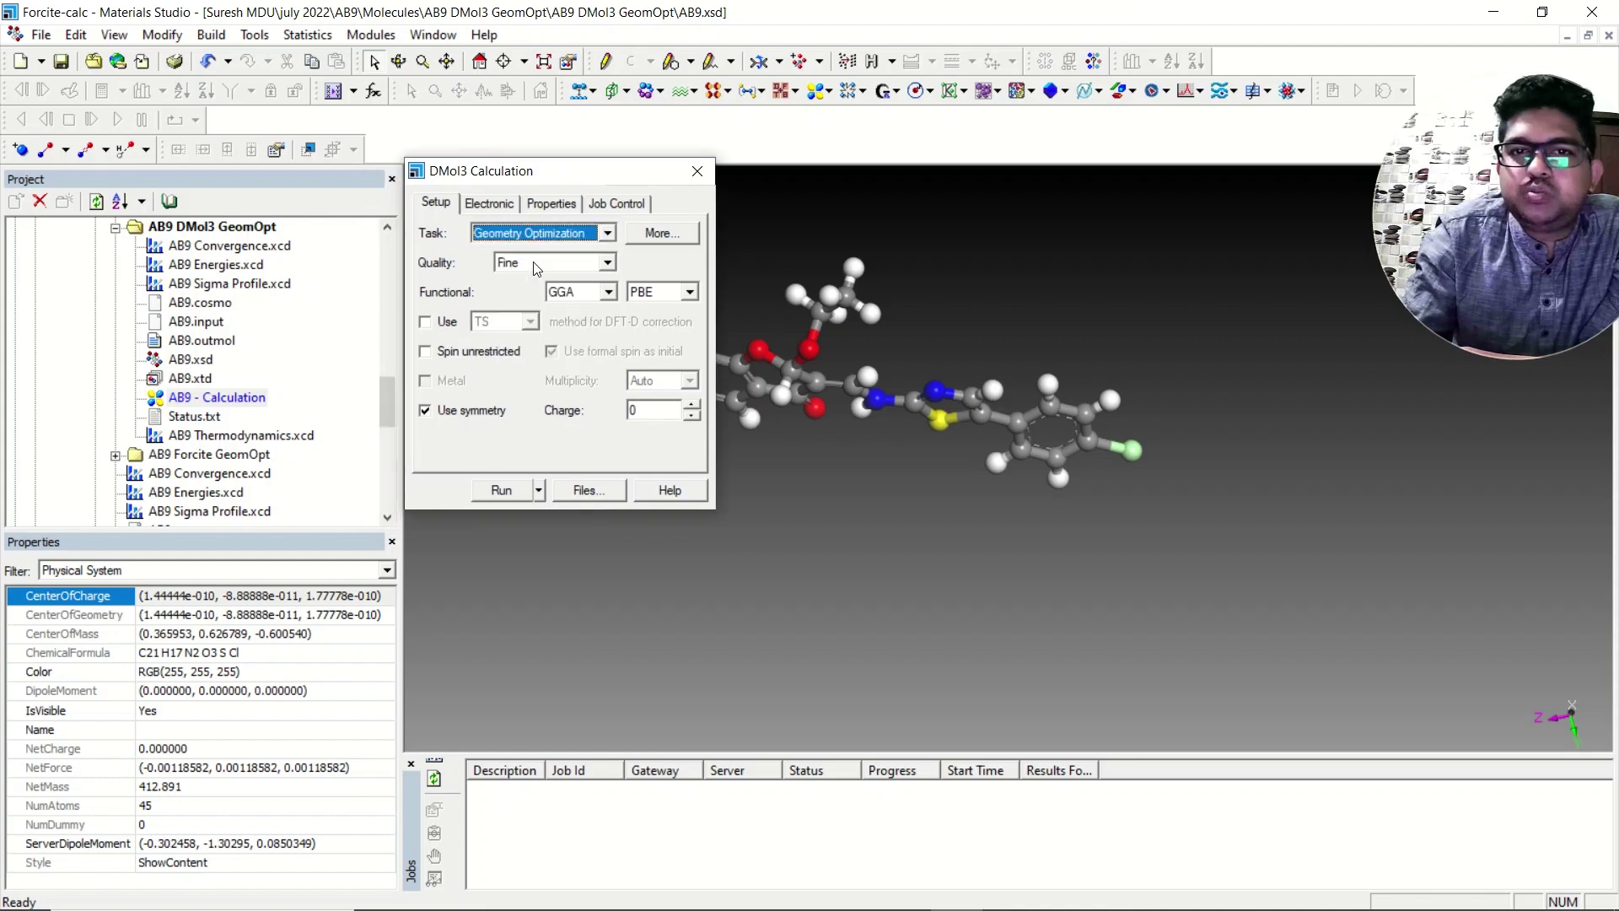
pyautogui.click(656, 231)
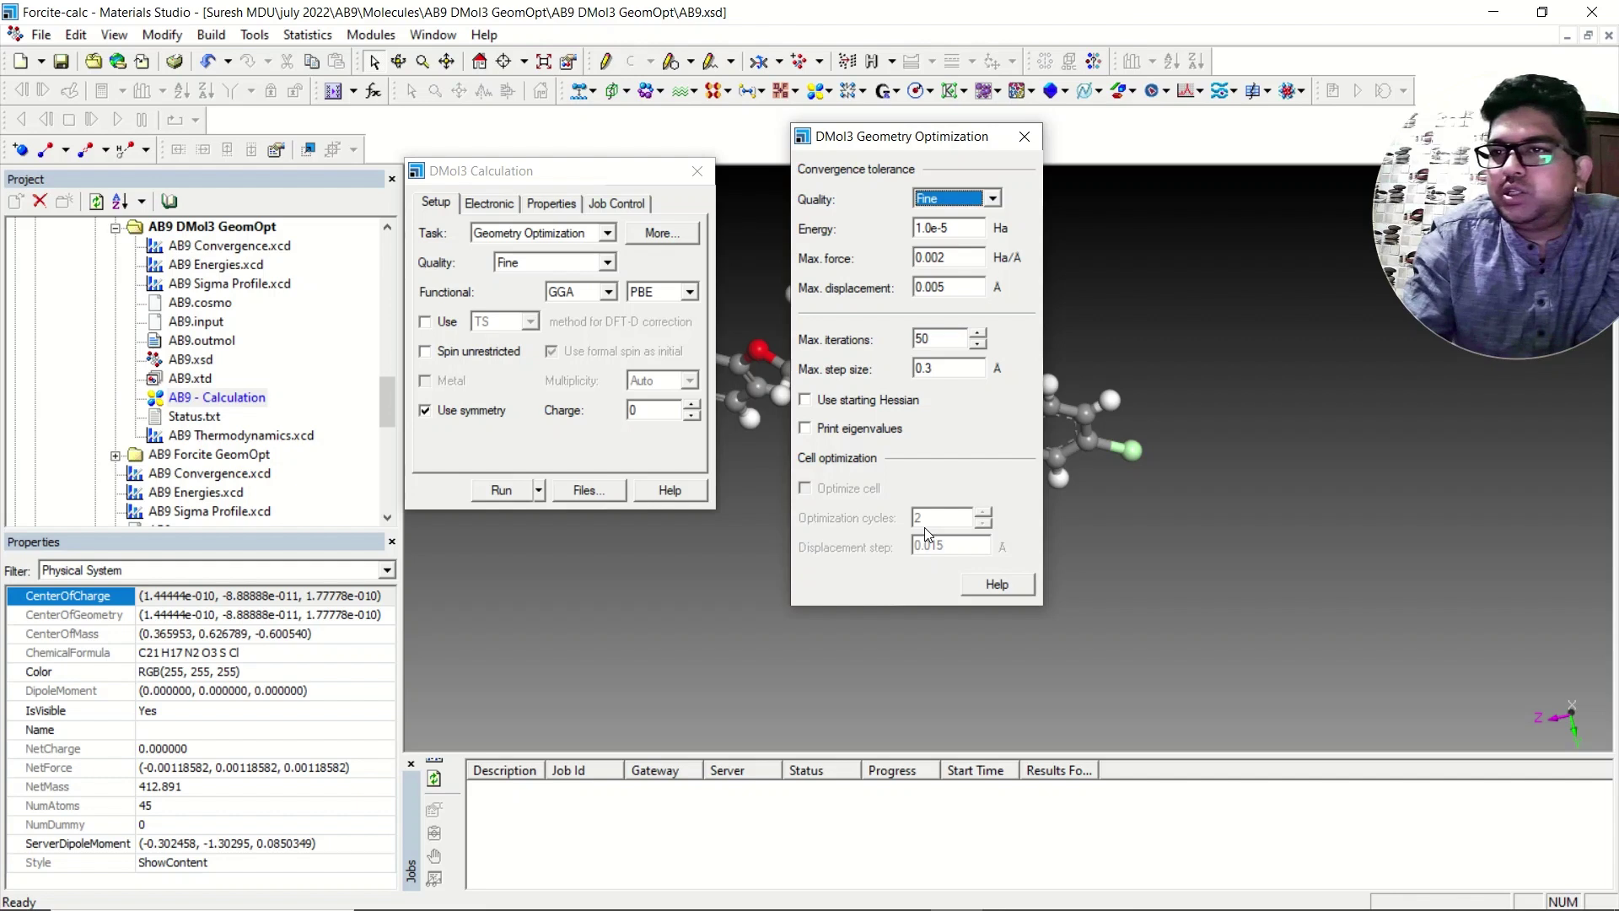
pyautogui.click(1025, 139)
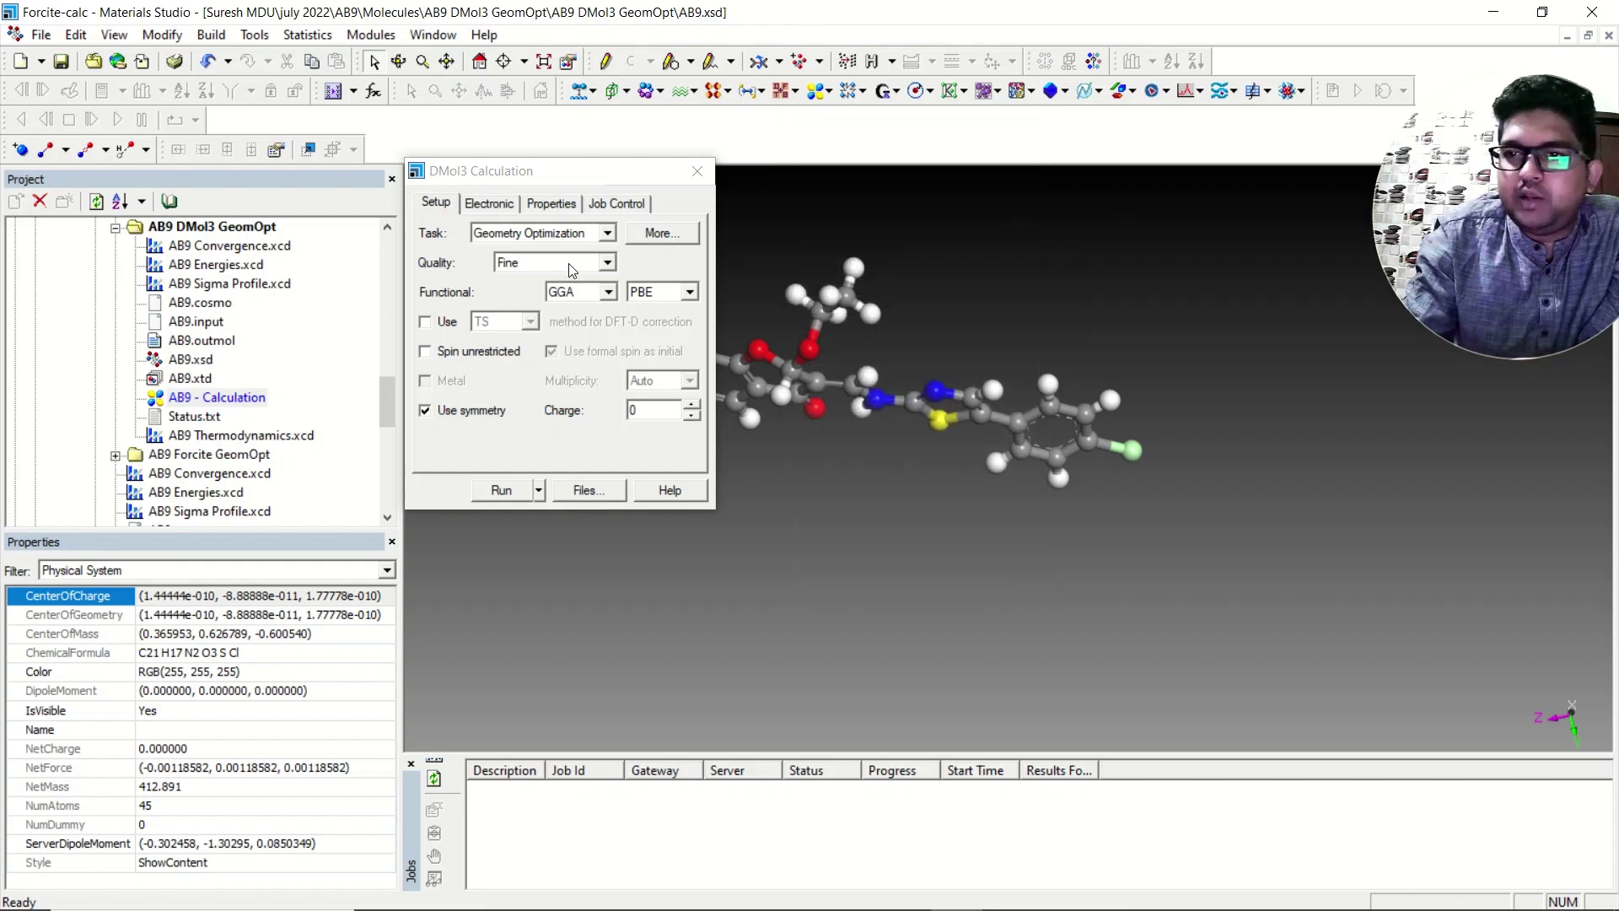
# Change the functional from GGA PBE to B3LYP and view the Electronic settings (DNP 3.5, Fine)
pyautogui.click(607, 293)
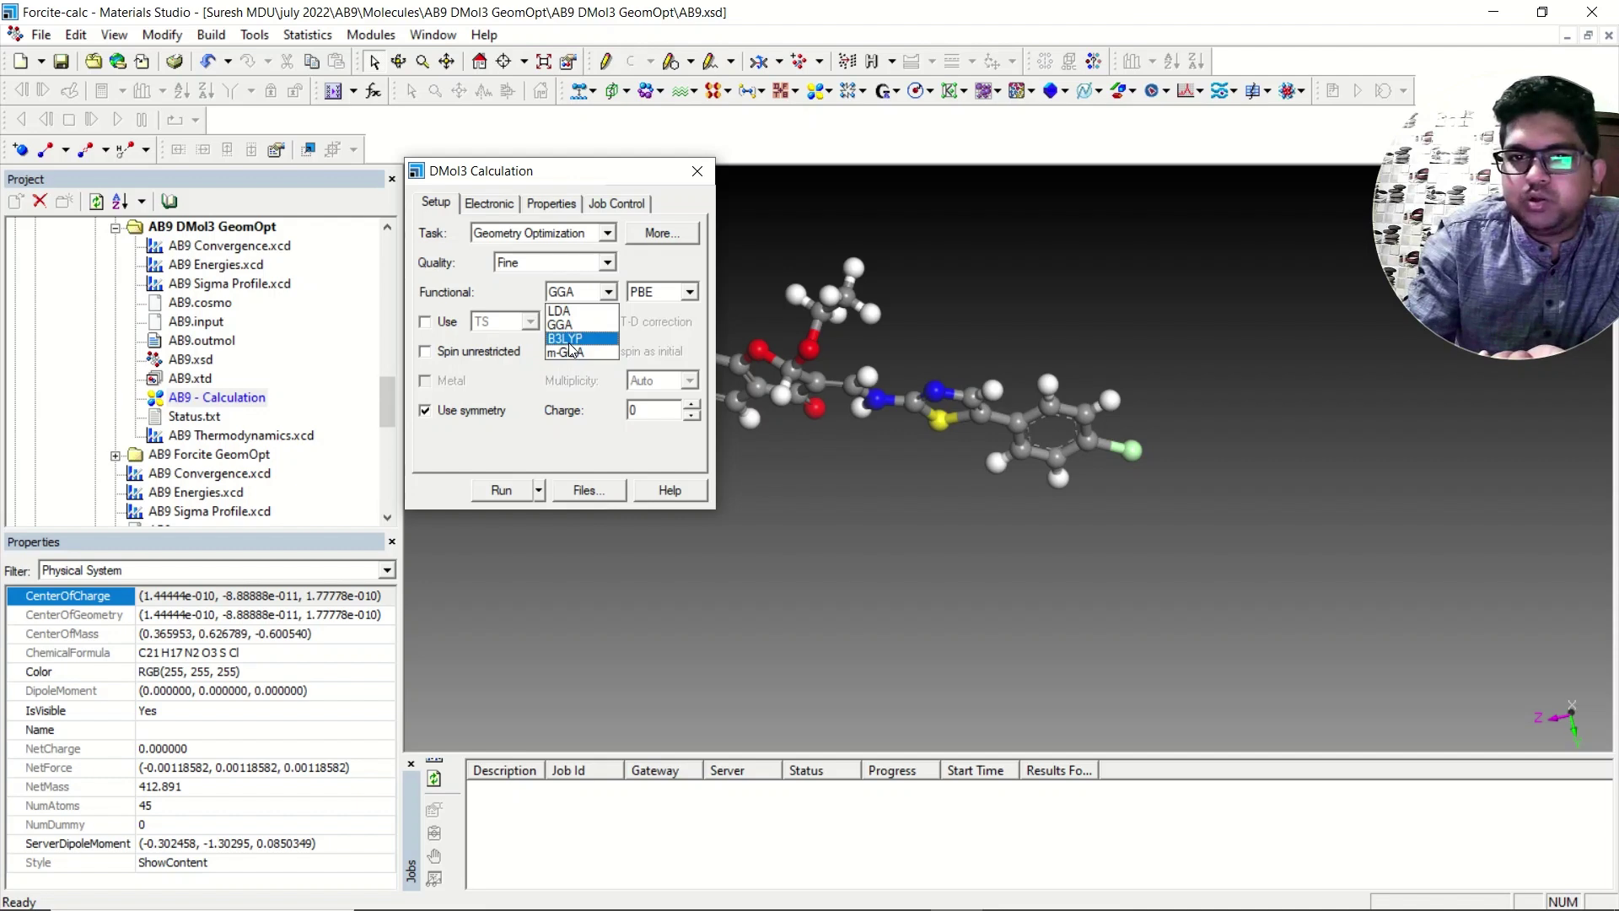
pyautogui.click(572, 338)
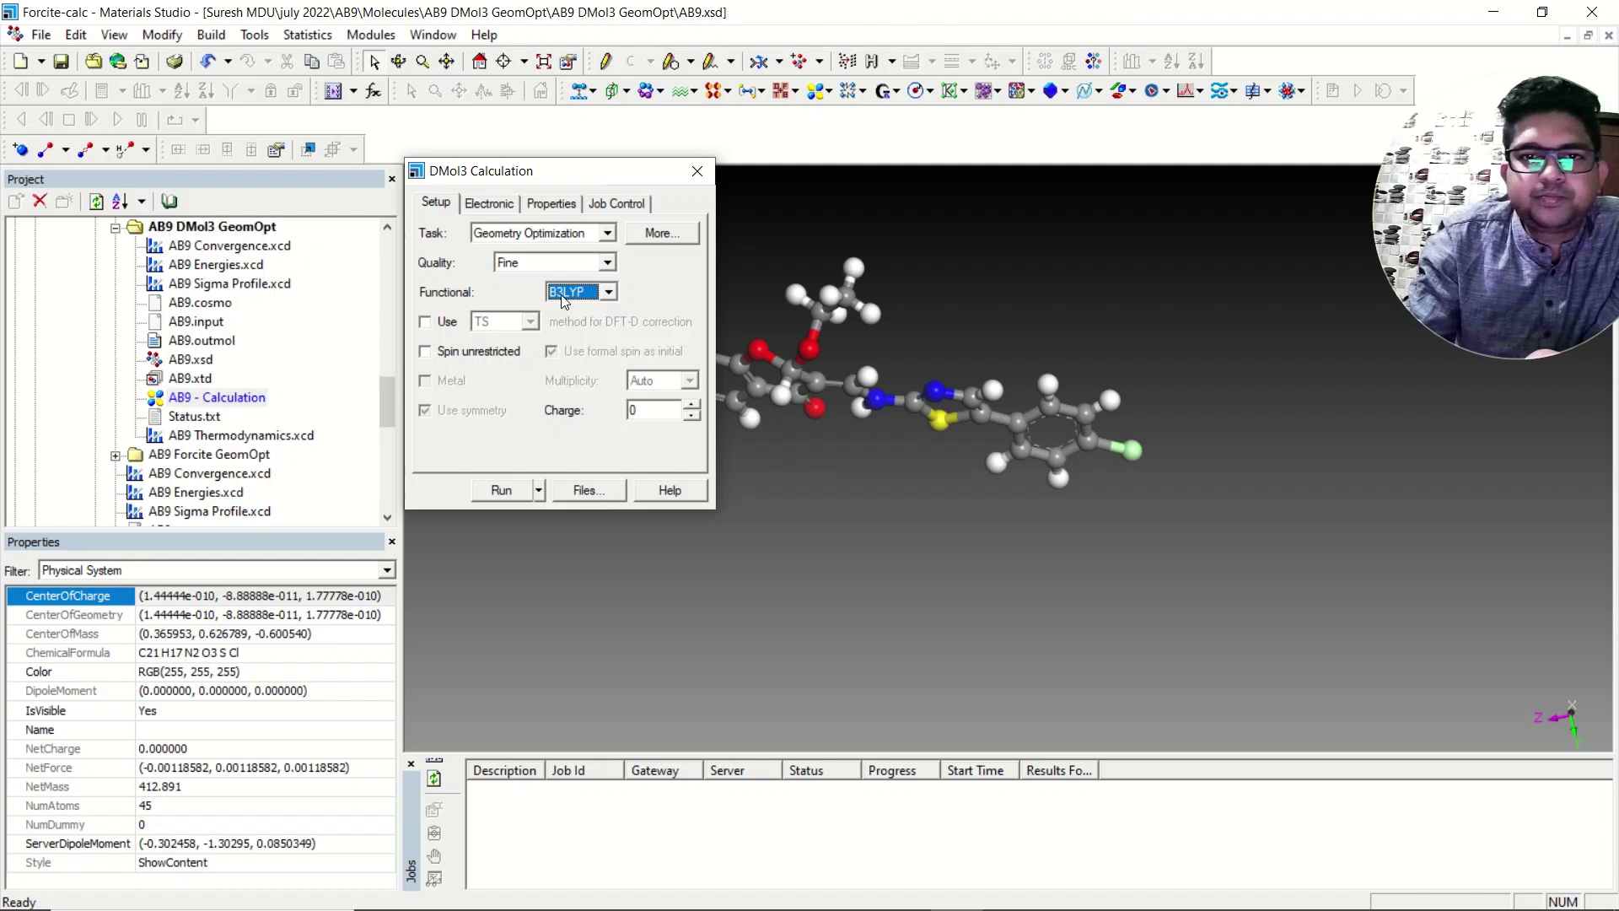
pyautogui.click(593, 296)
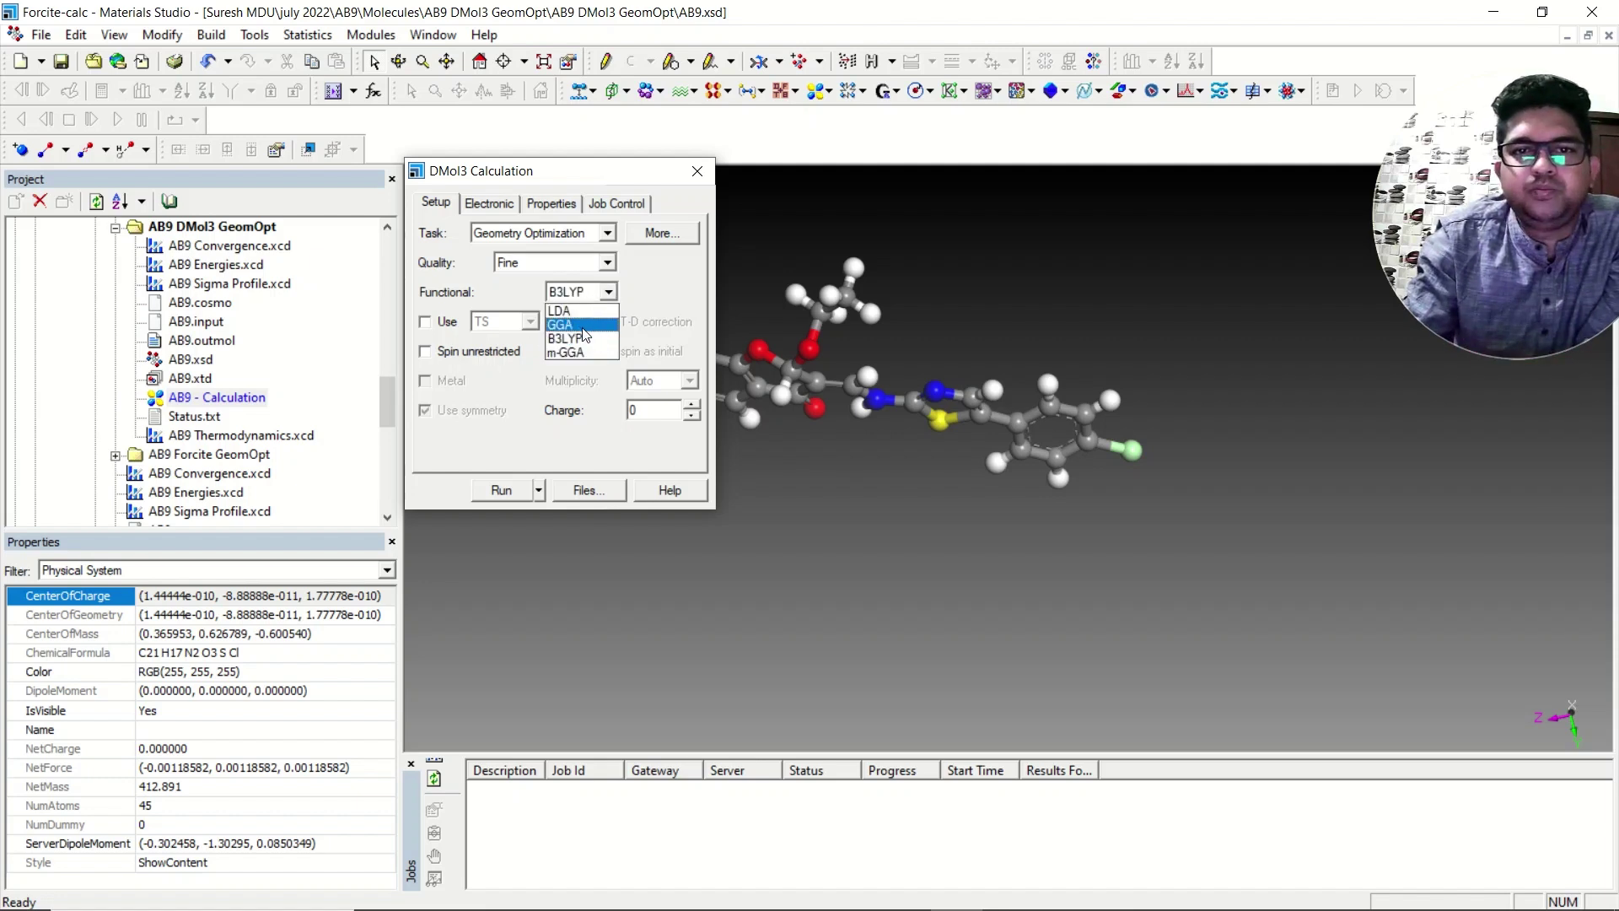
pyautogui.click(583, 328)
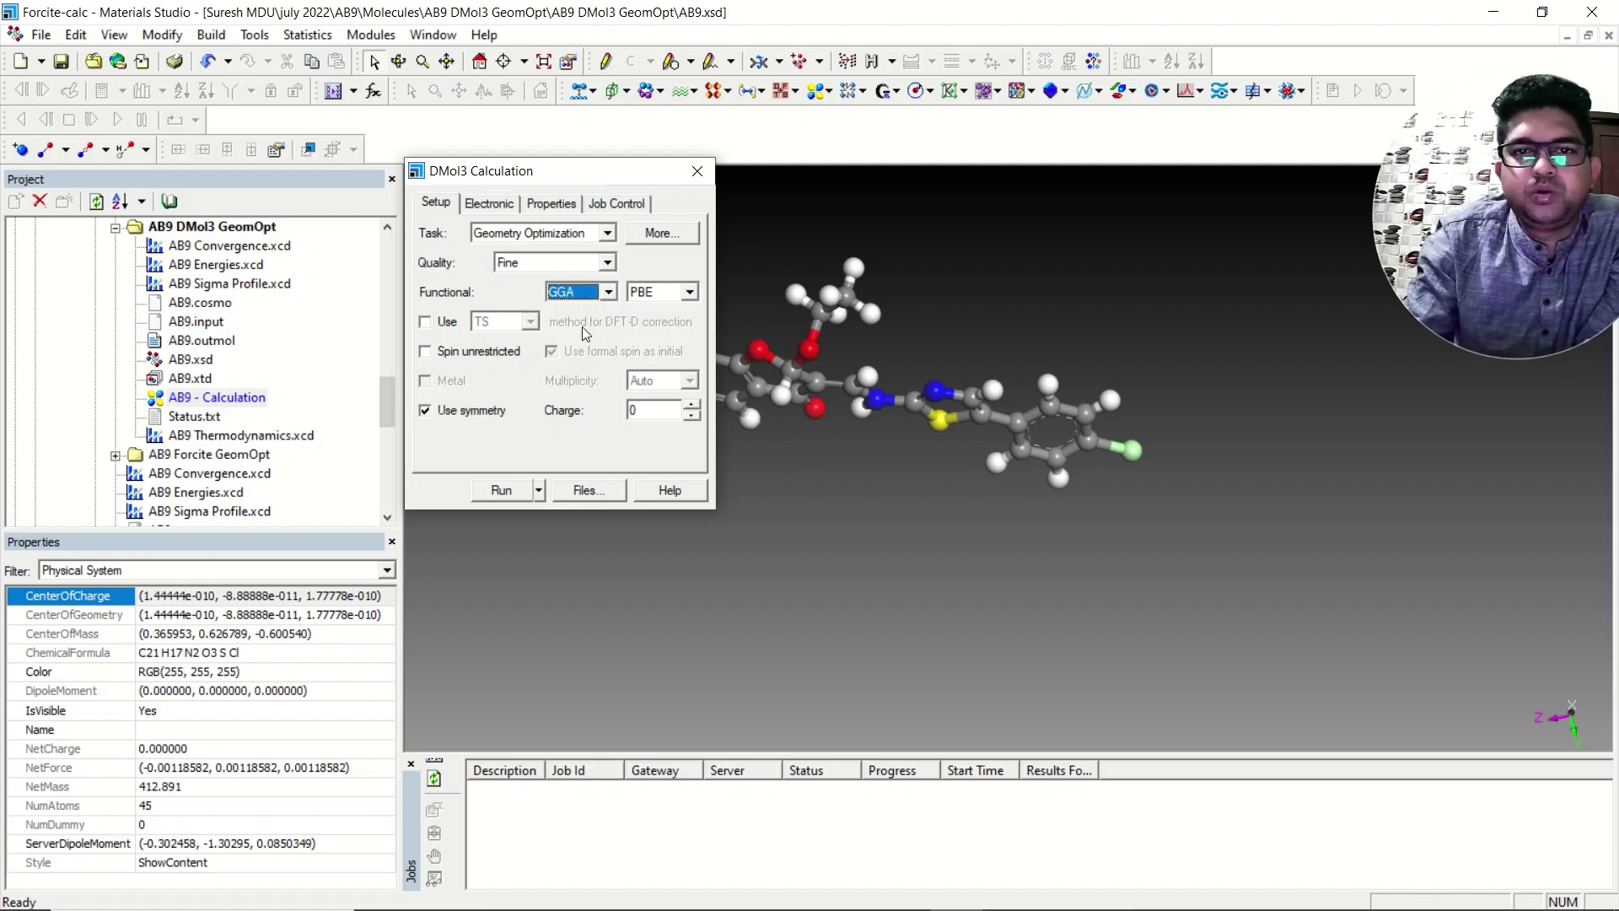
pyautogui.click(689, 292)
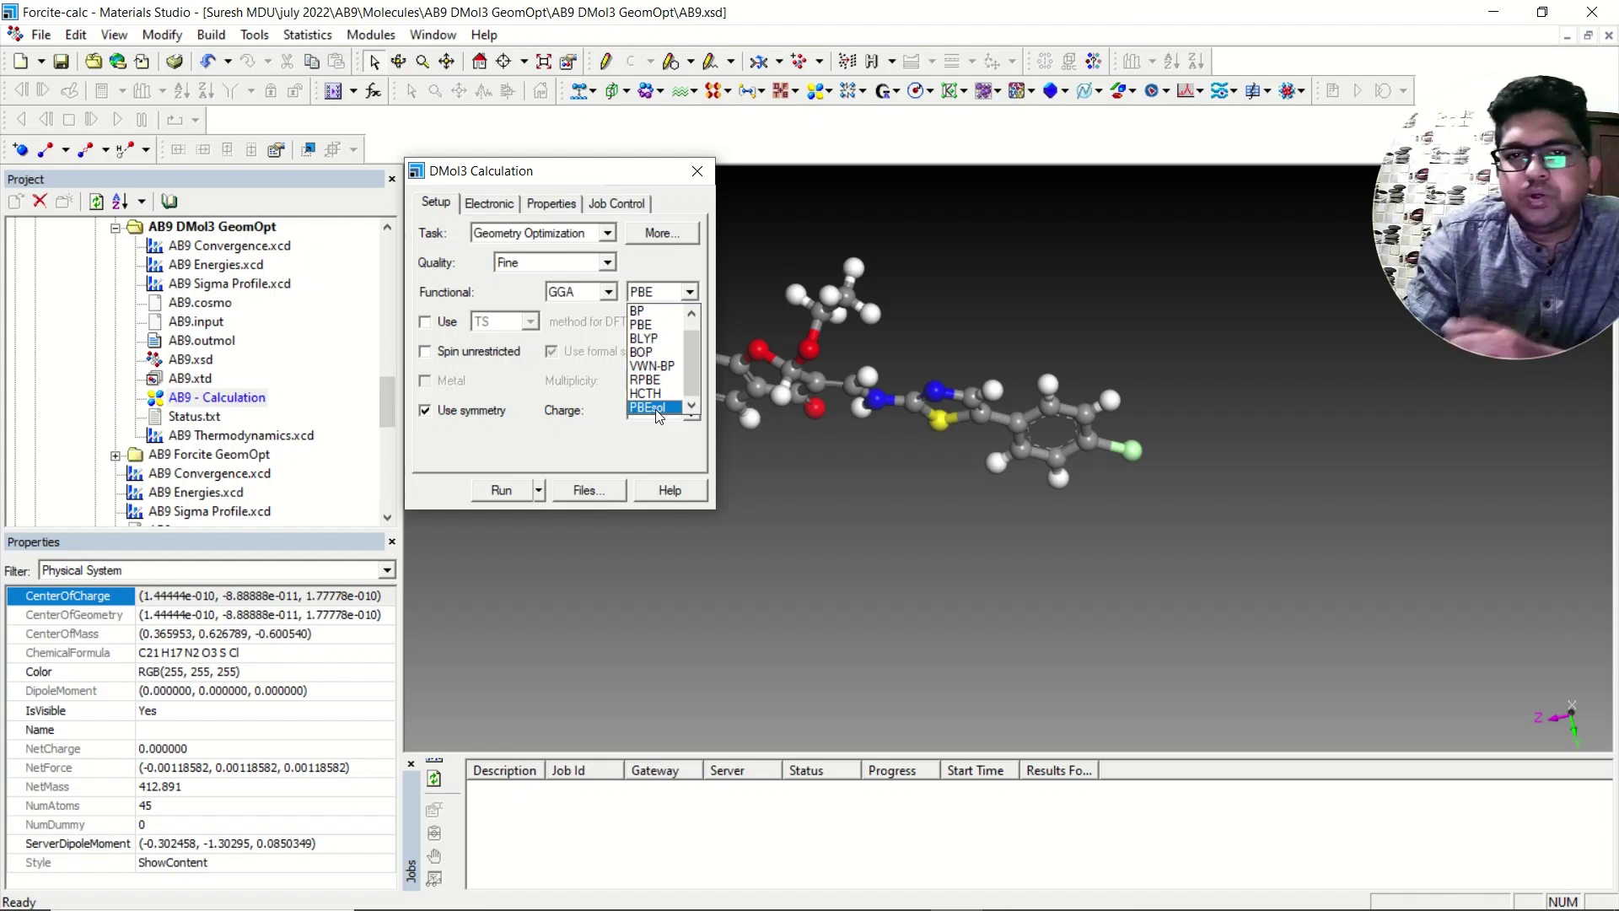
pyautogui.click(642, 325)
pyautogui.click(607, 292)
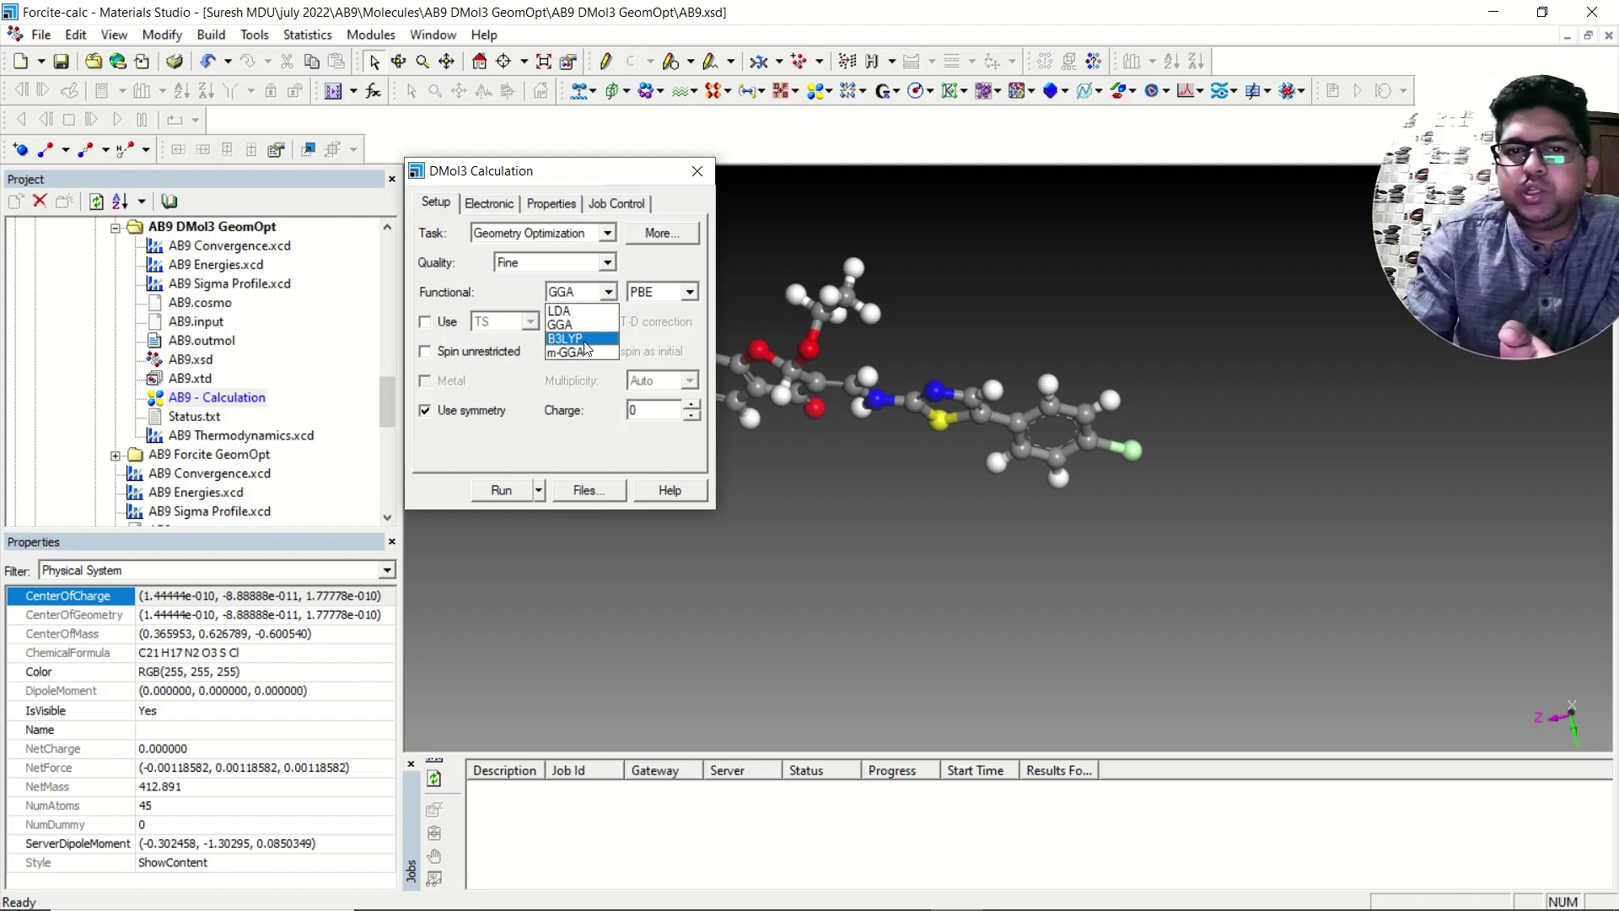
pyautogui.click(585, 339)
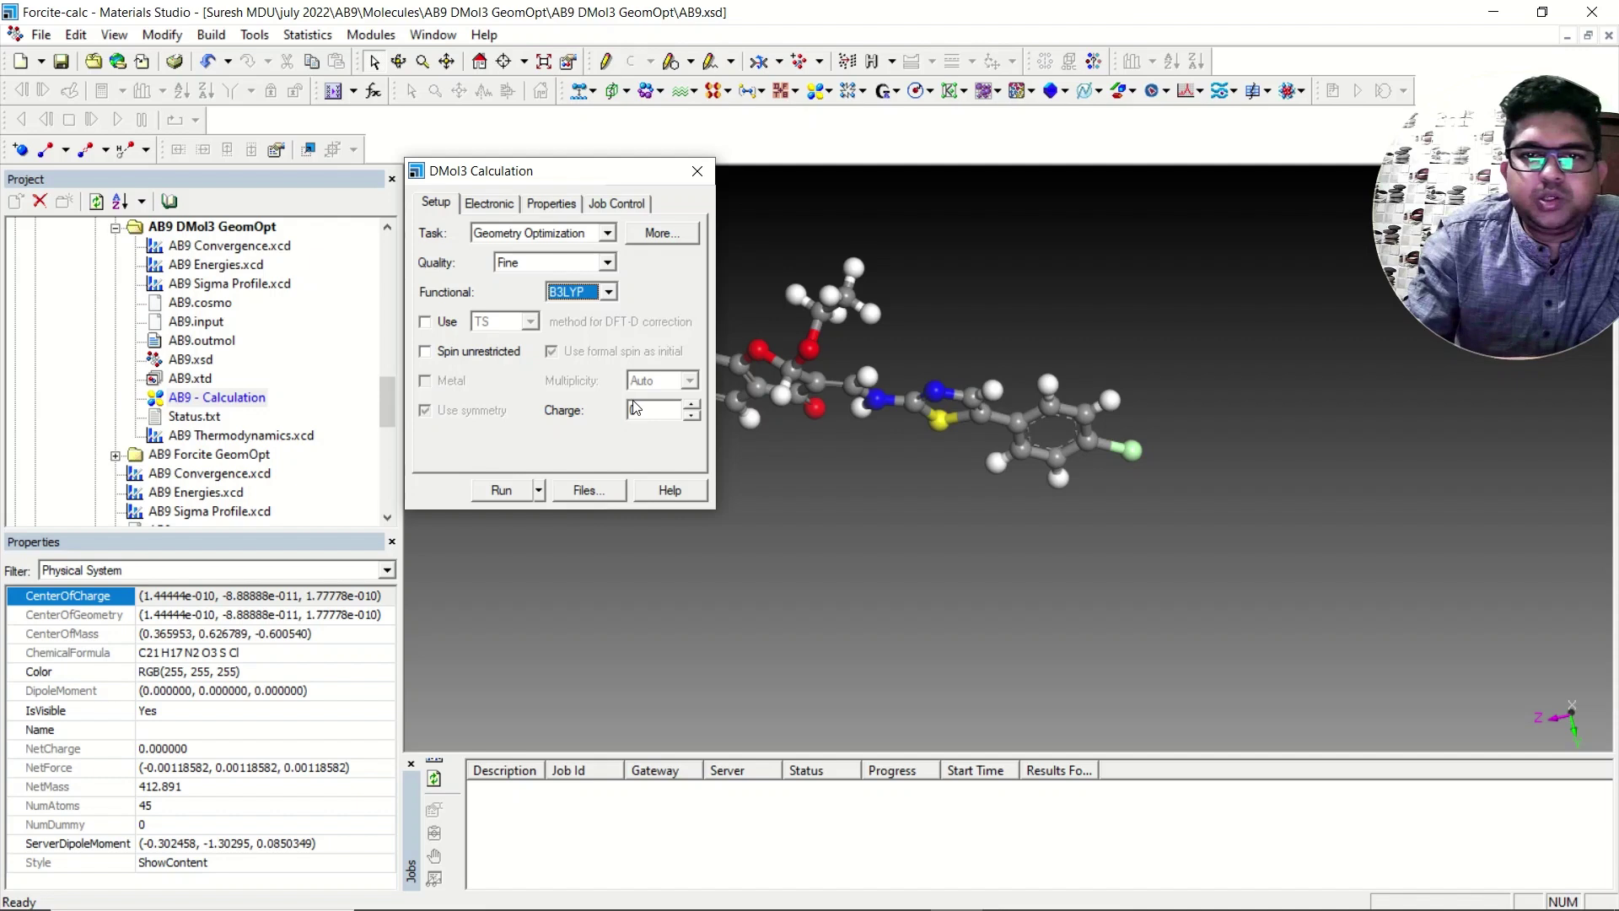
pyautogui.click(498, 205)
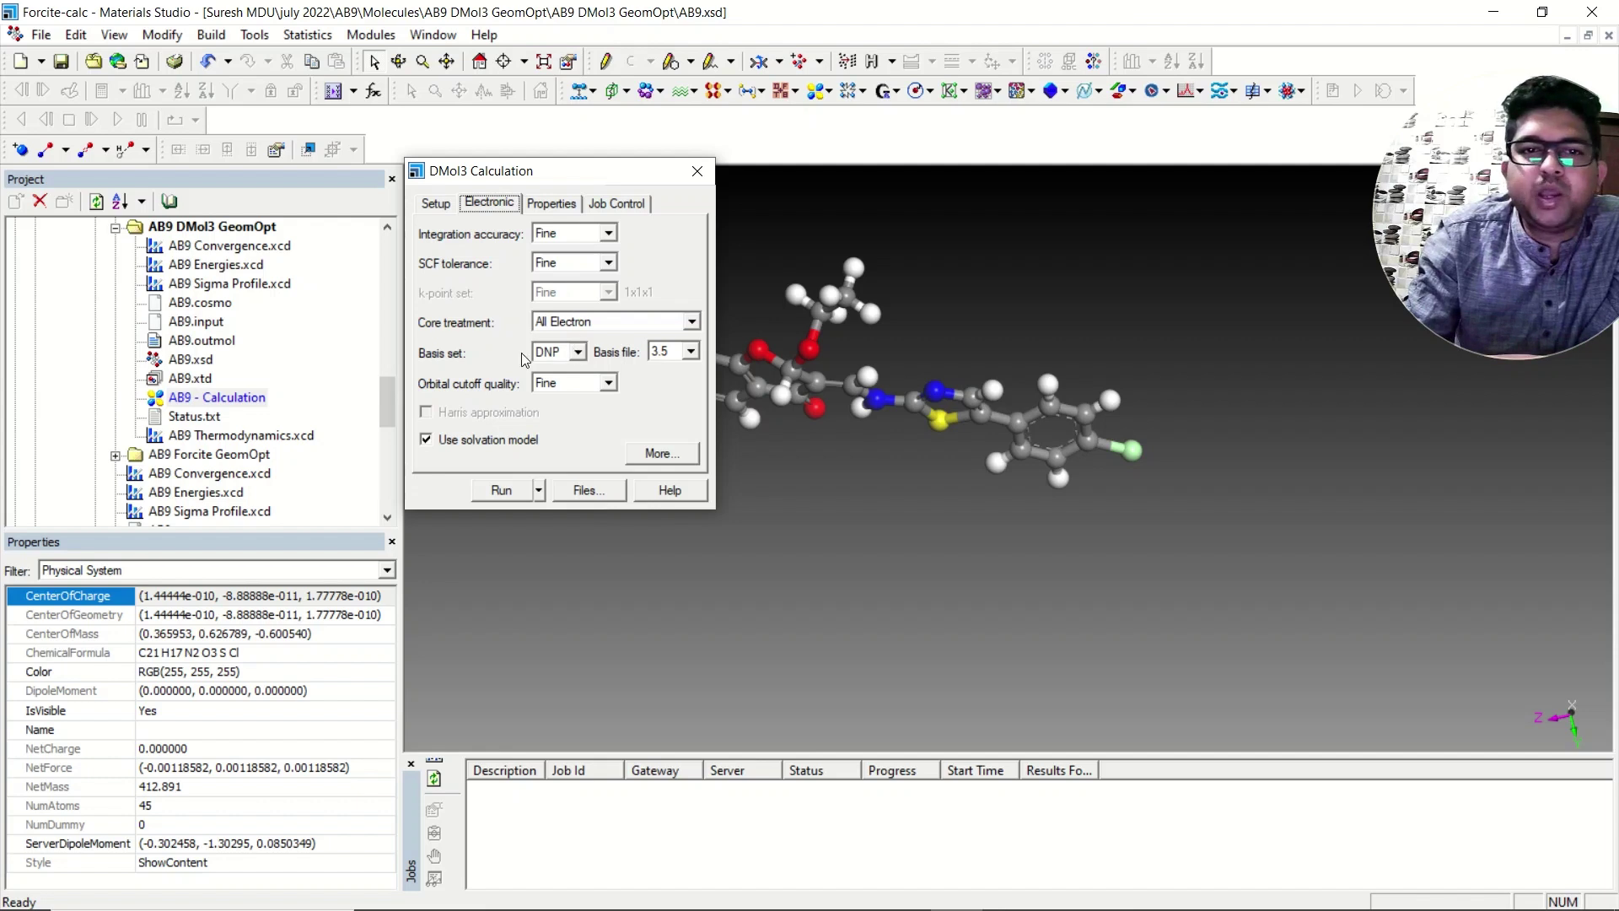
pyautogui.click(576, 352)
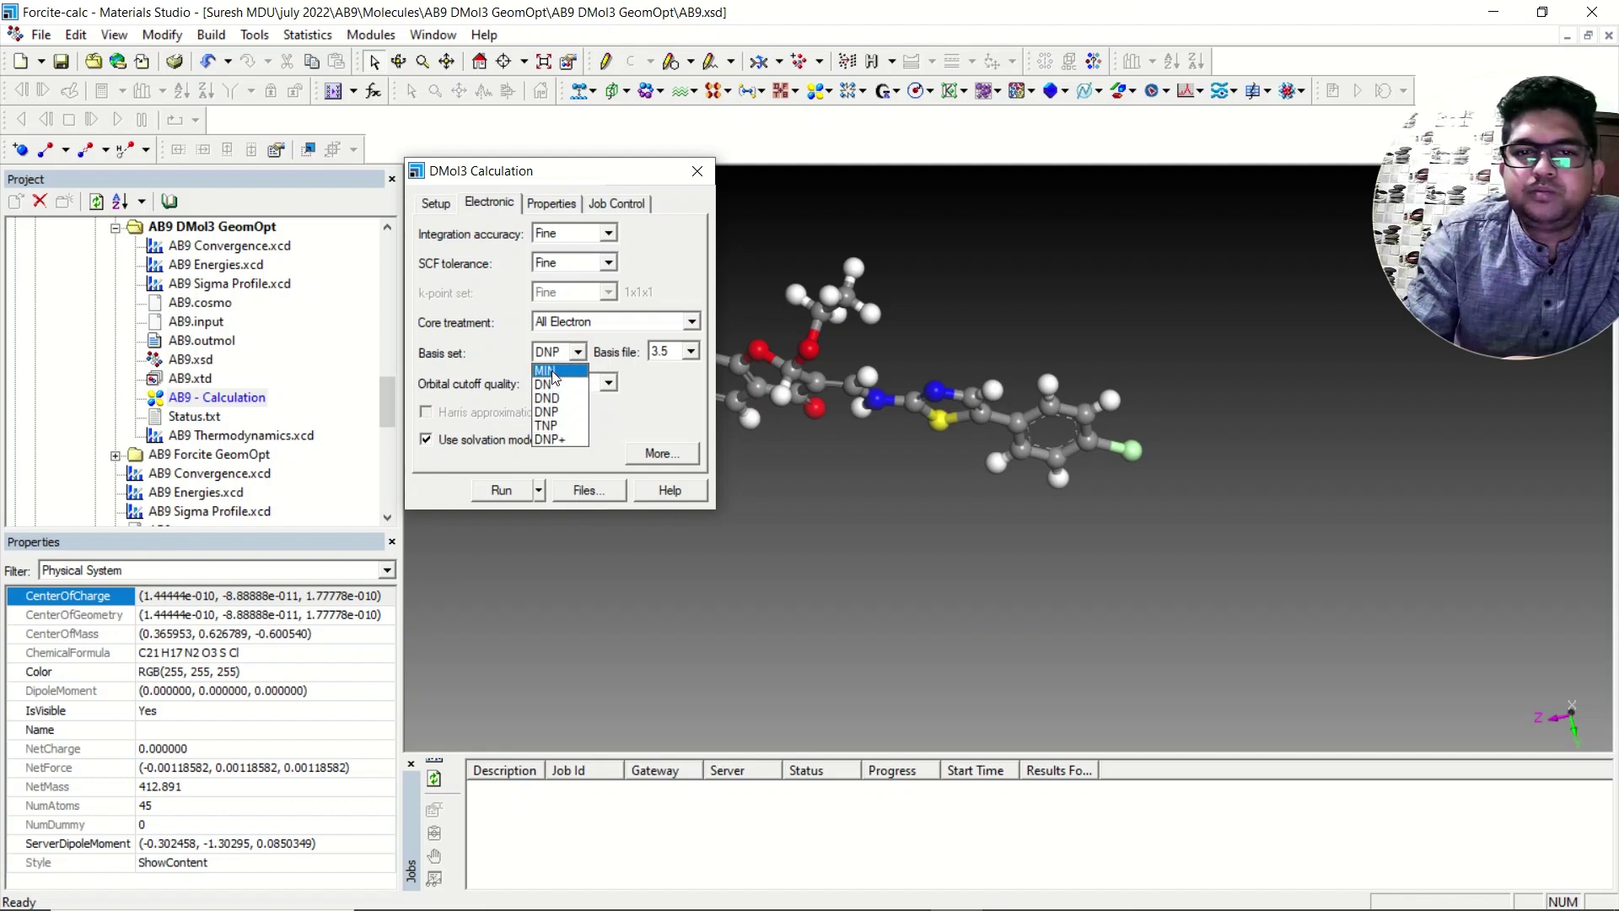
pyautogui.click(558, 437)
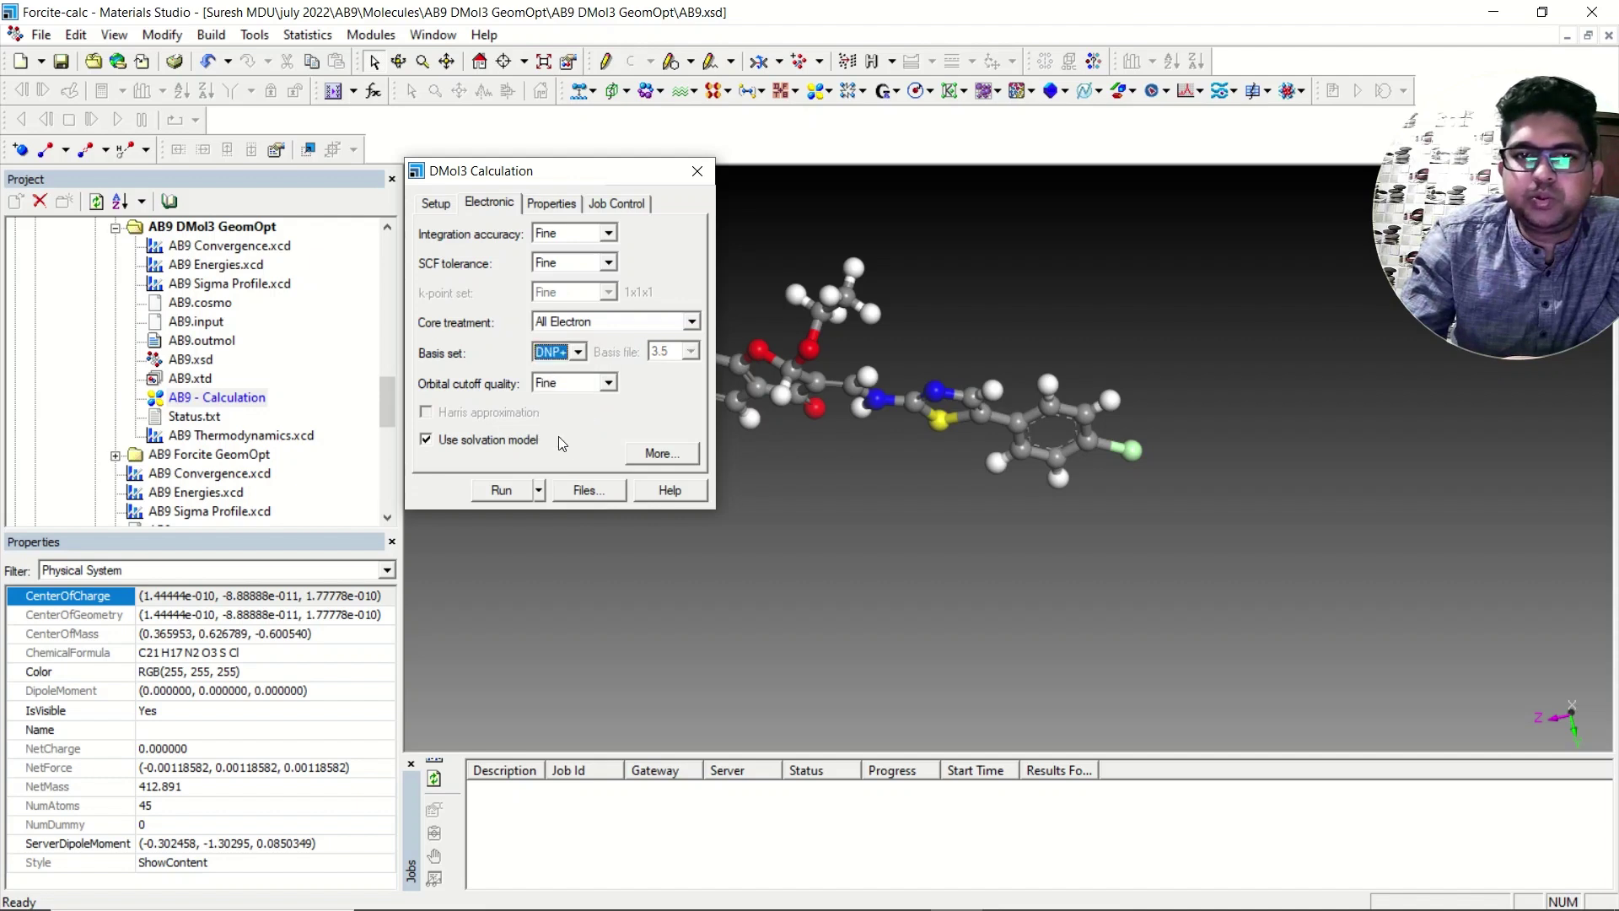
pyautogui.click(578, 353)
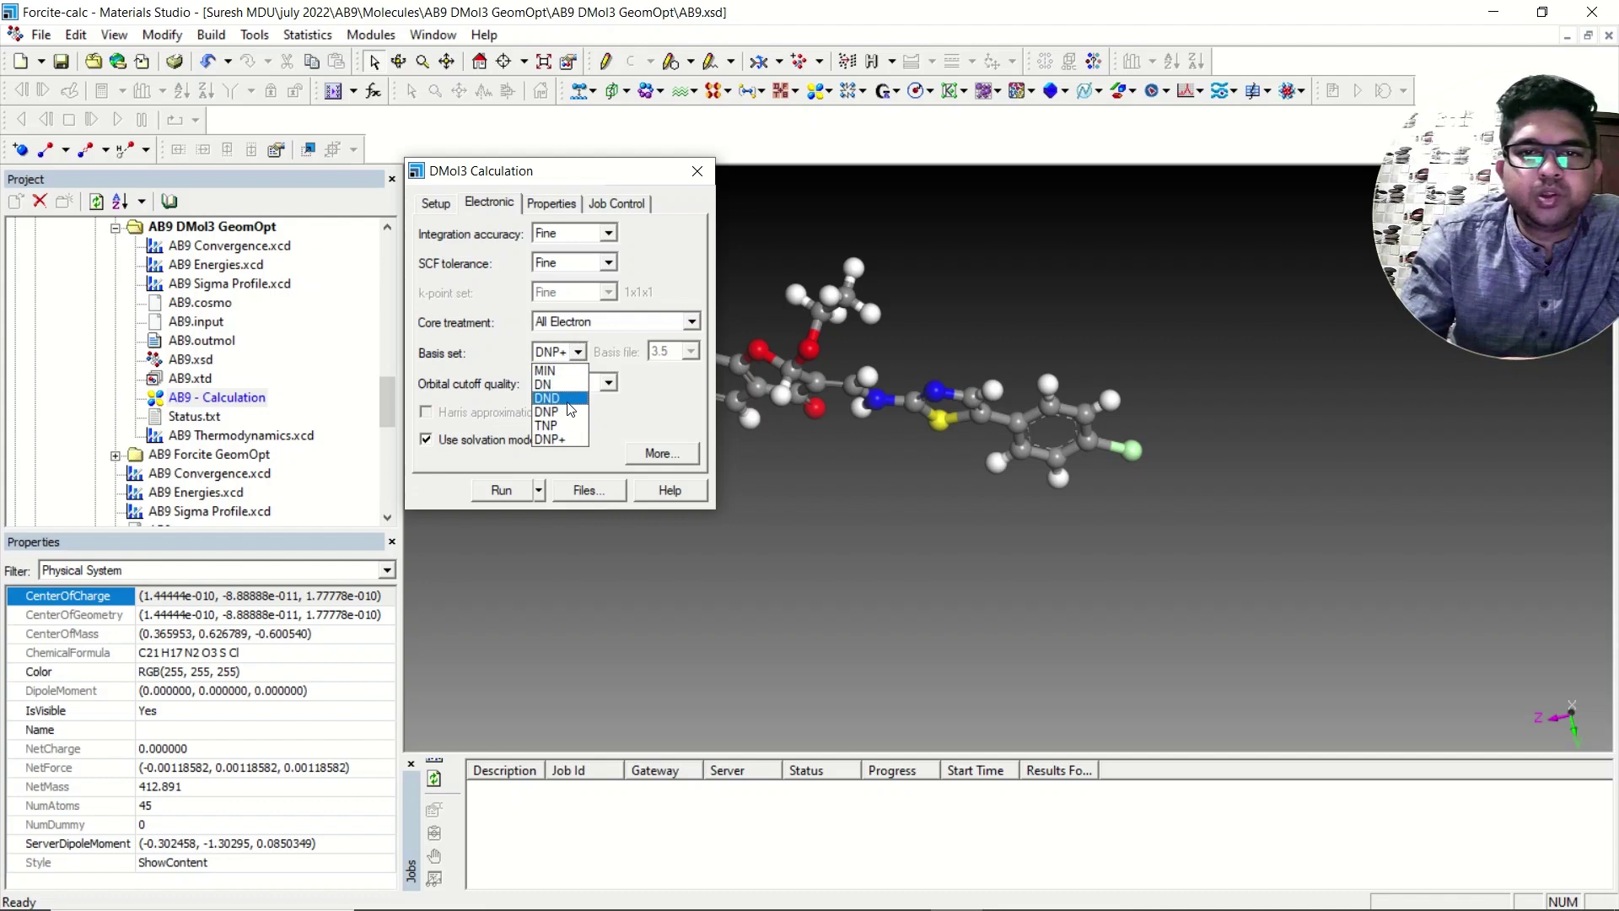
pyautogui.click(557, 398)
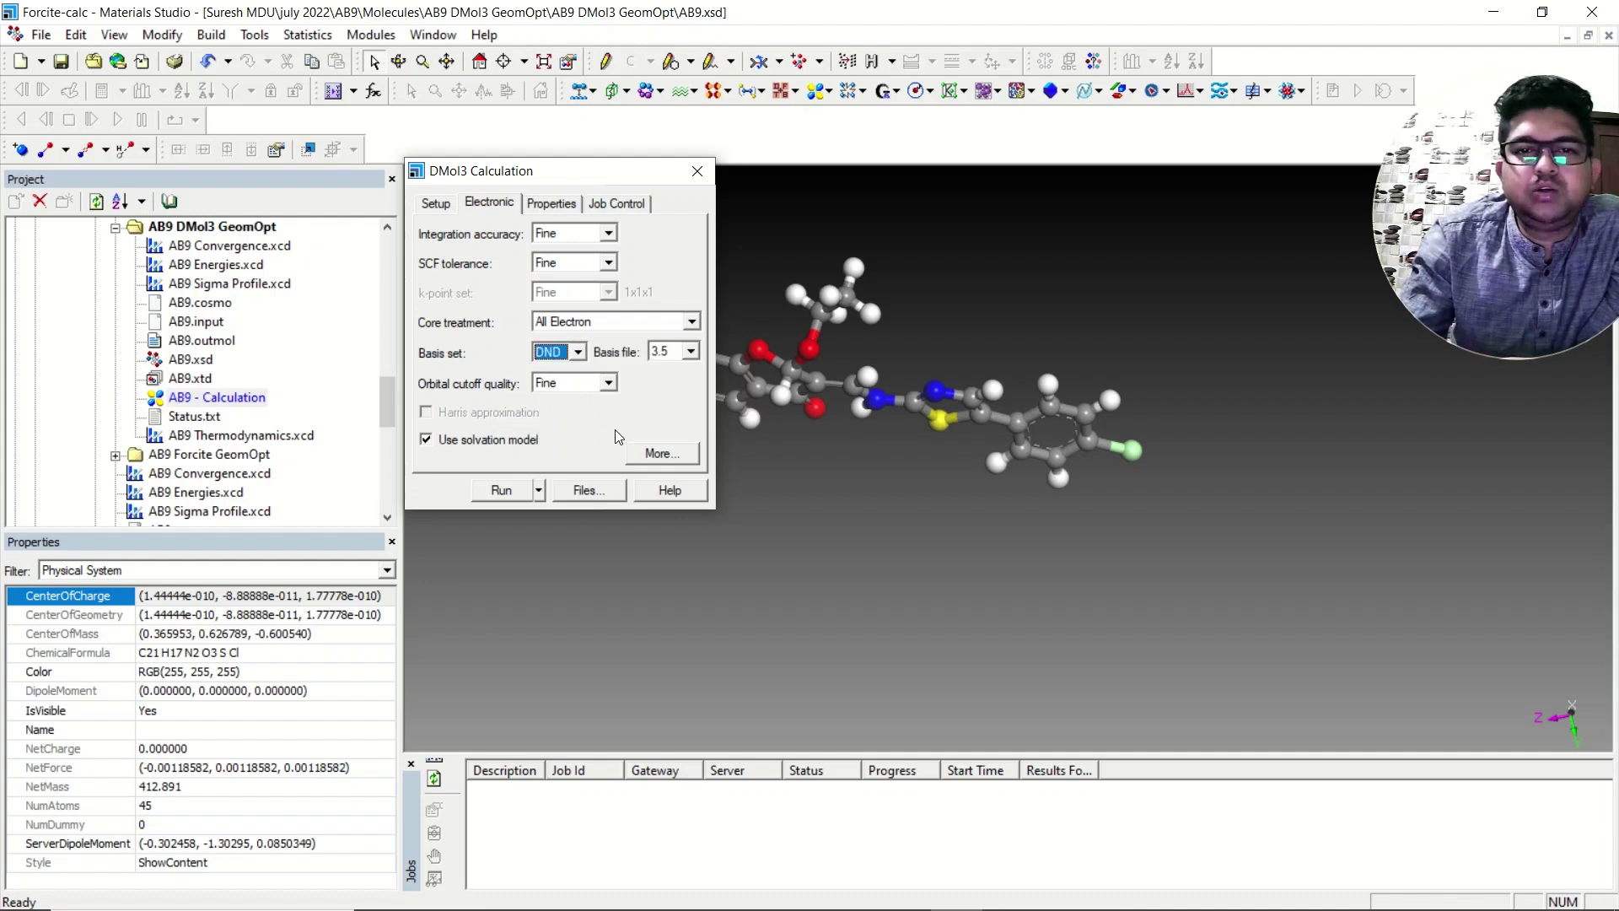
pyautogui.click(578, 352)
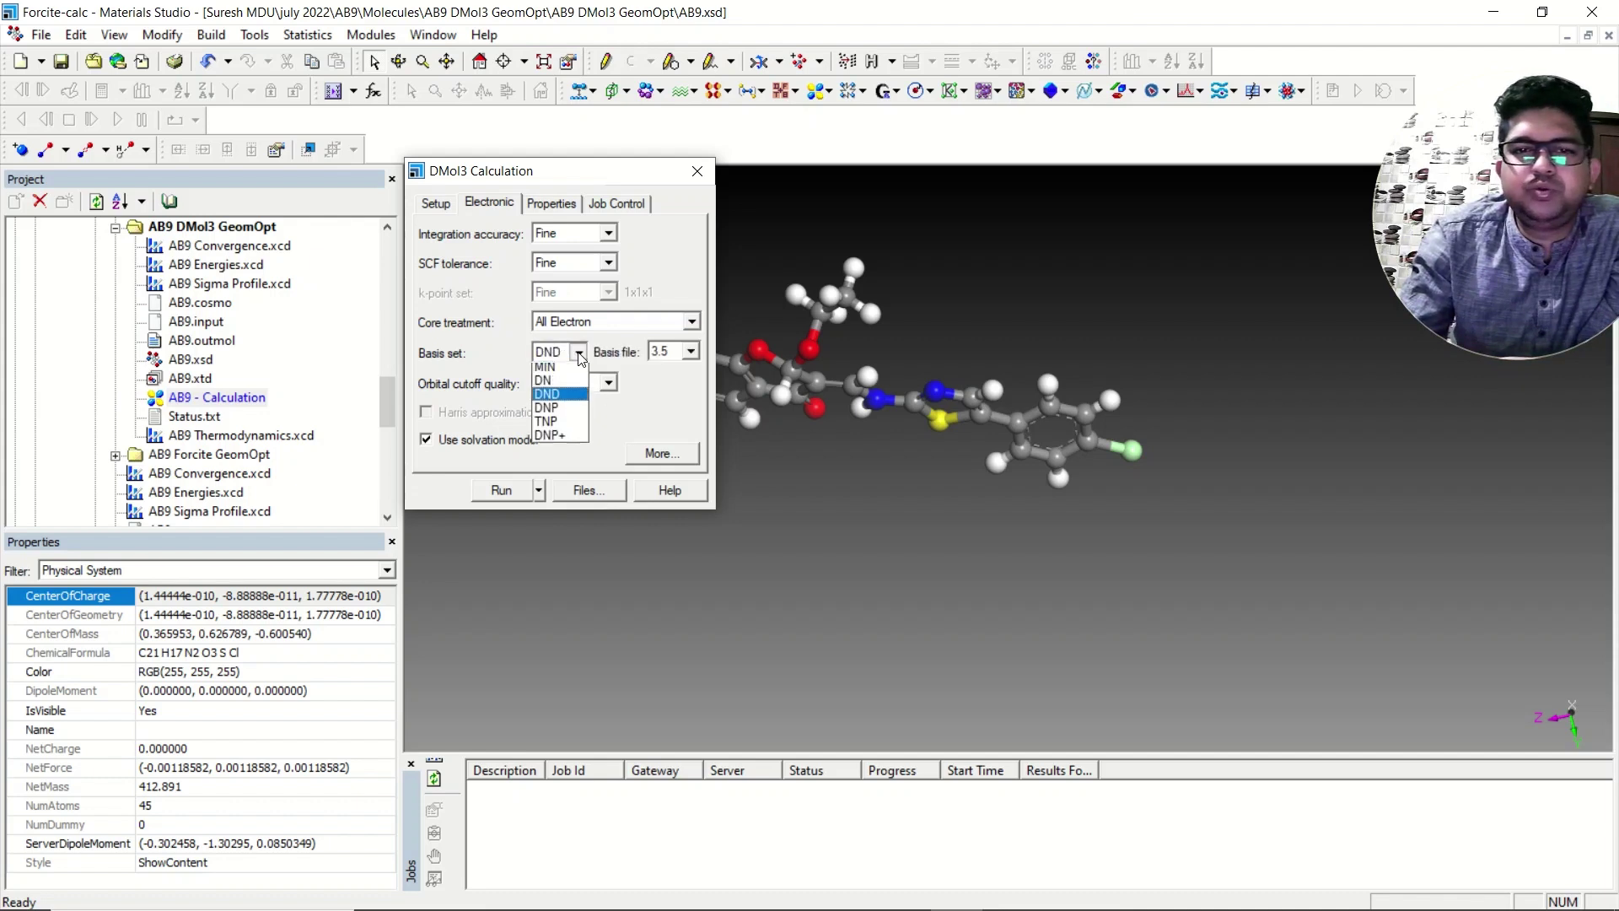
pyautogui.click(570, 413)
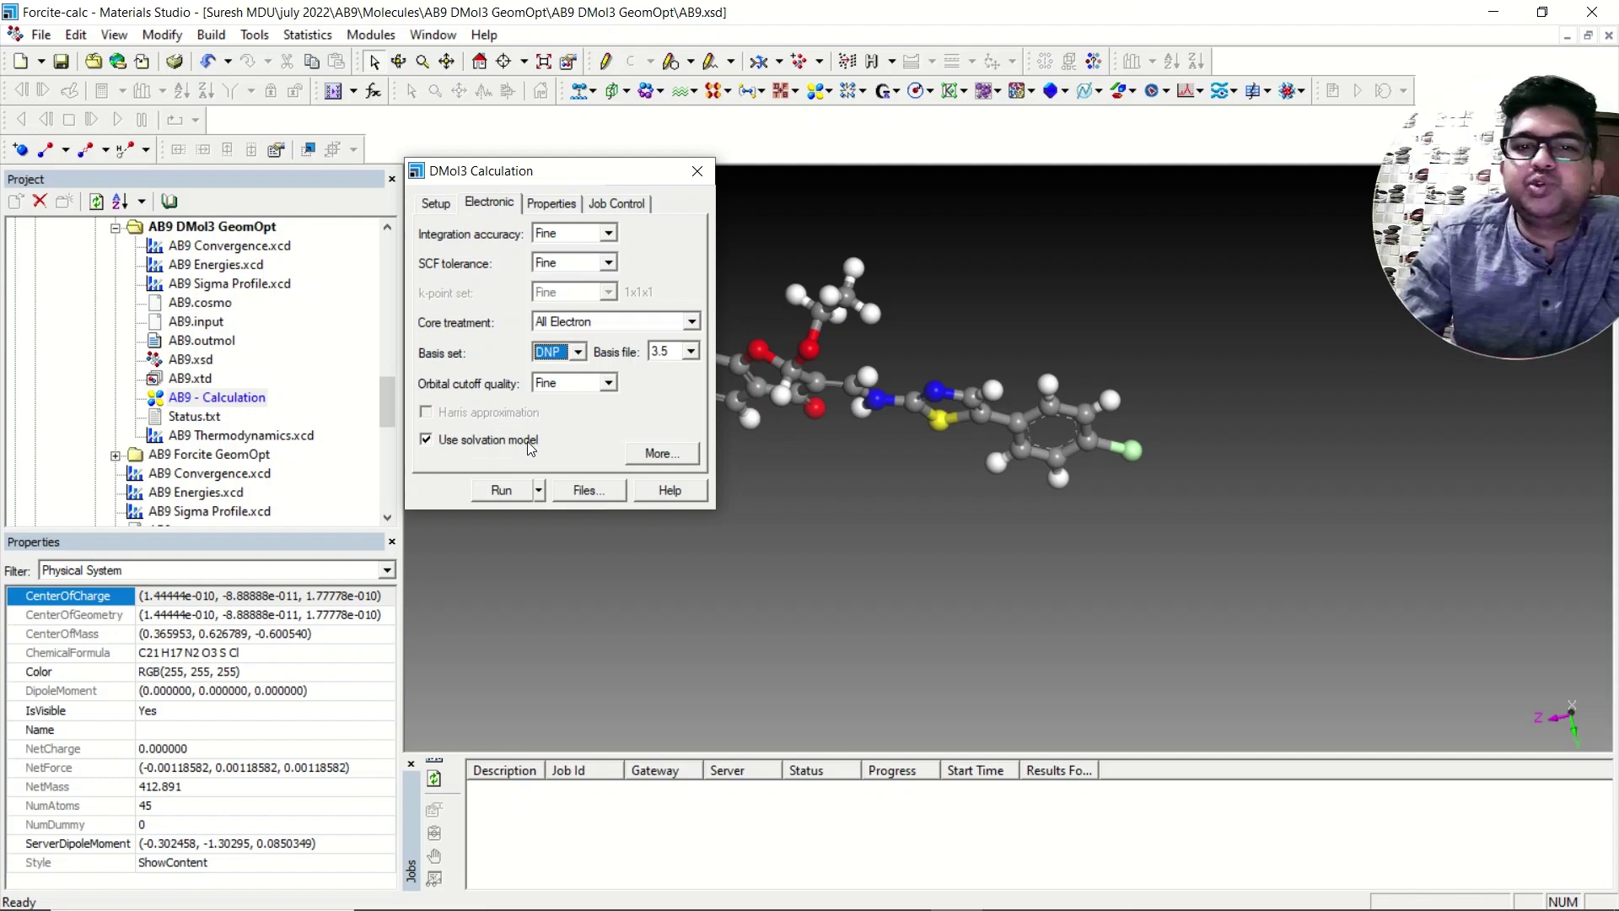
pyautogui.click(657, 454)
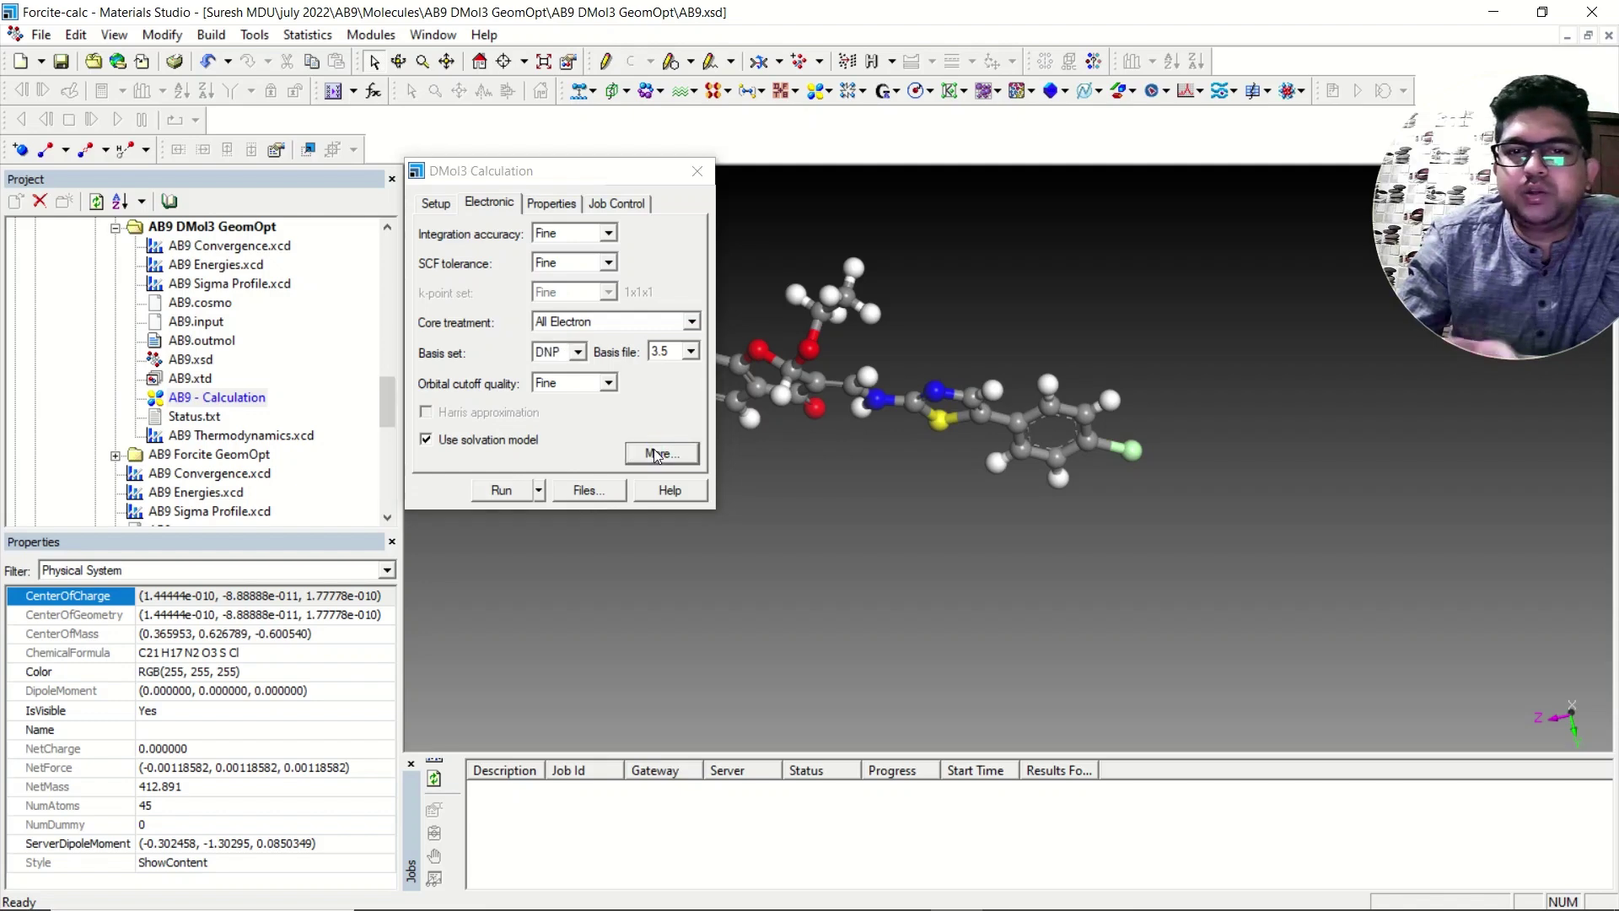
pyautogui.moveTo(993, 213); pyautogui.dragTo(984, 136)
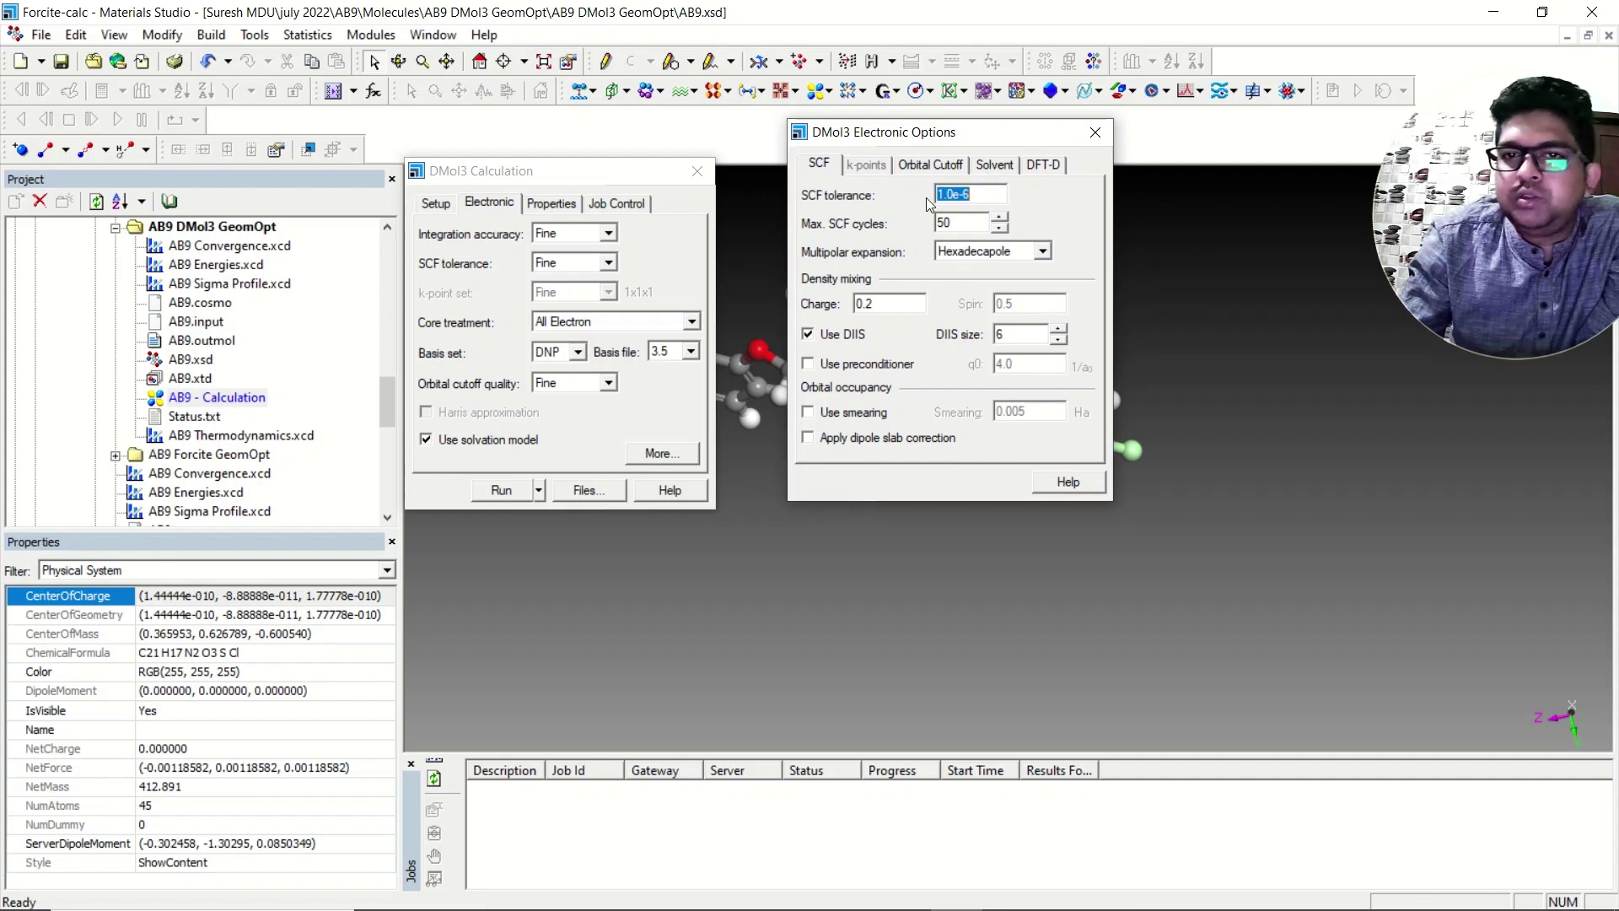
pyautogui.click(917, 167)
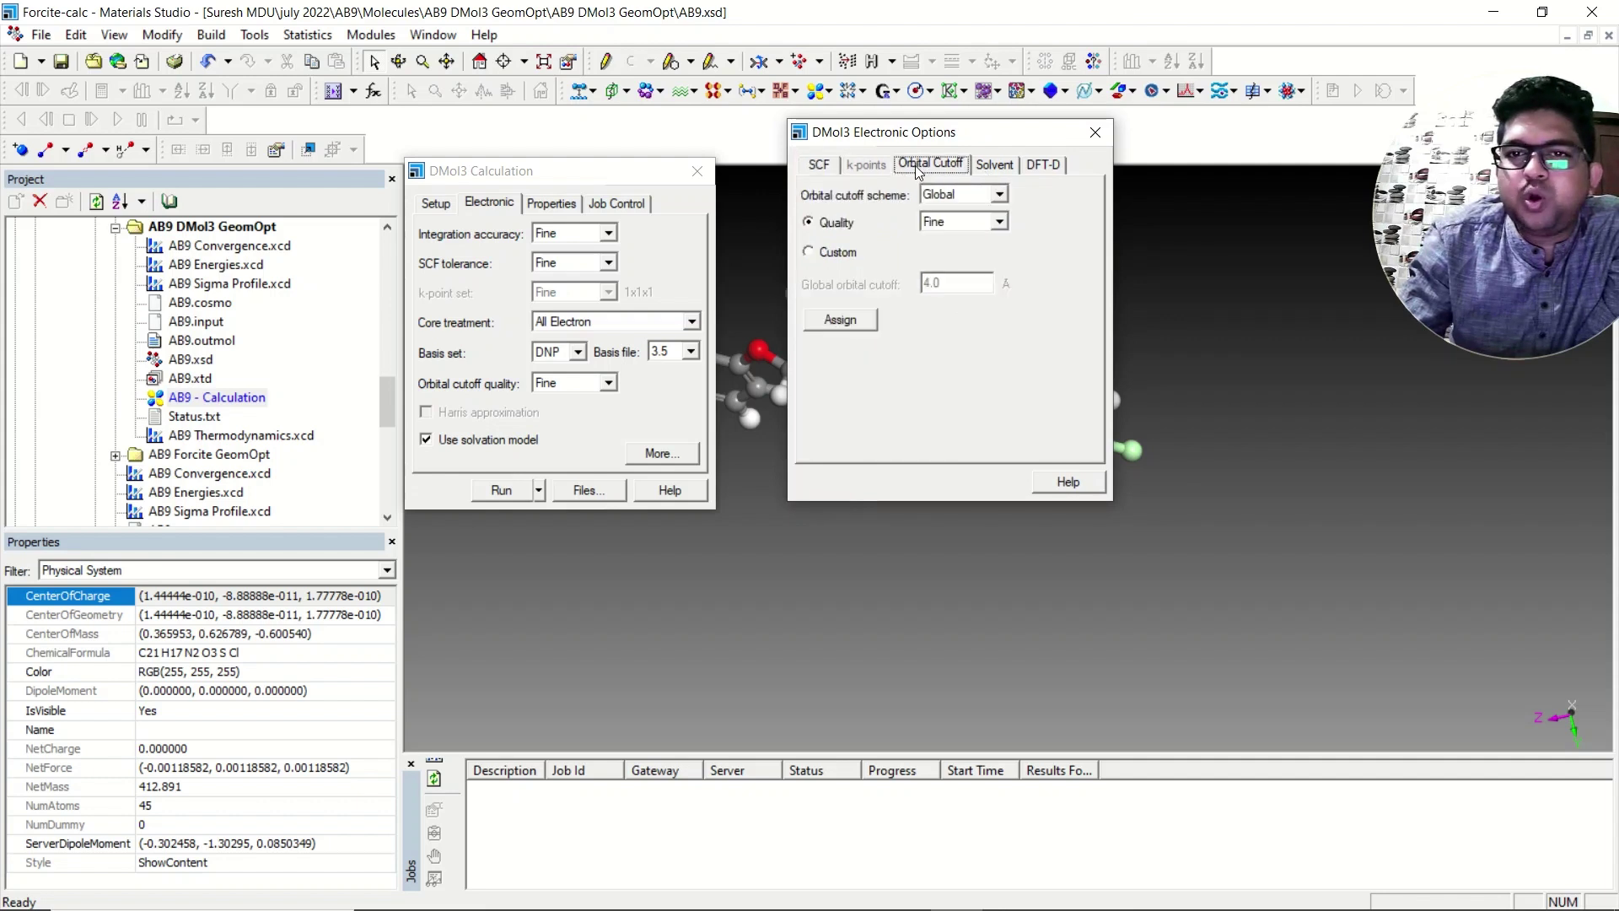
pyautogui.click(989, 168)
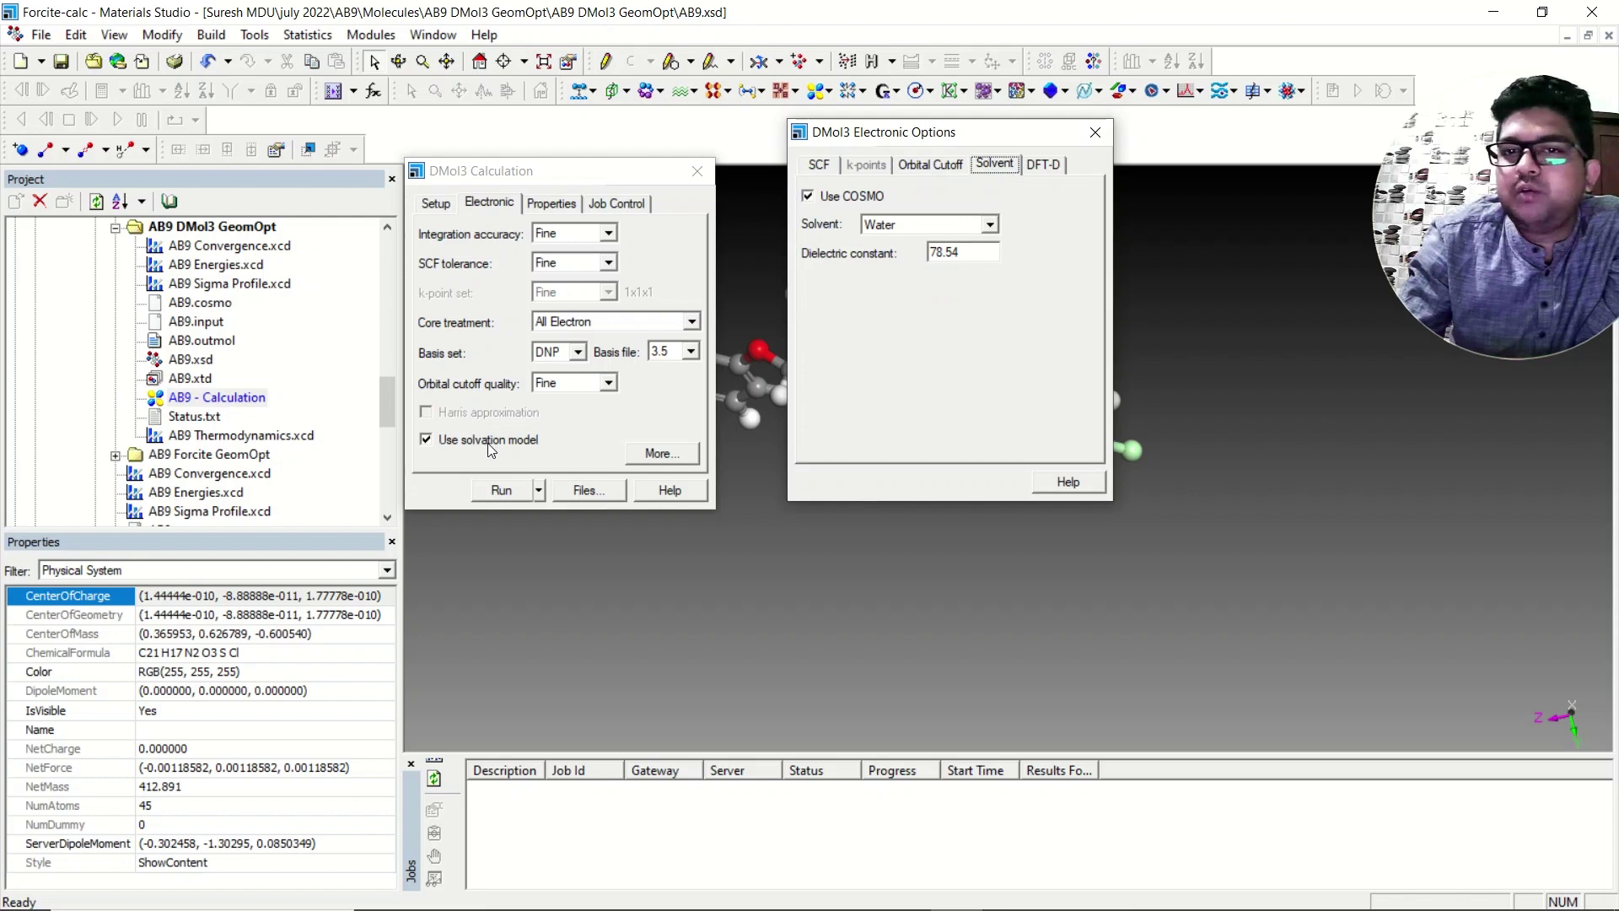
pyautogui.click(898, 234)
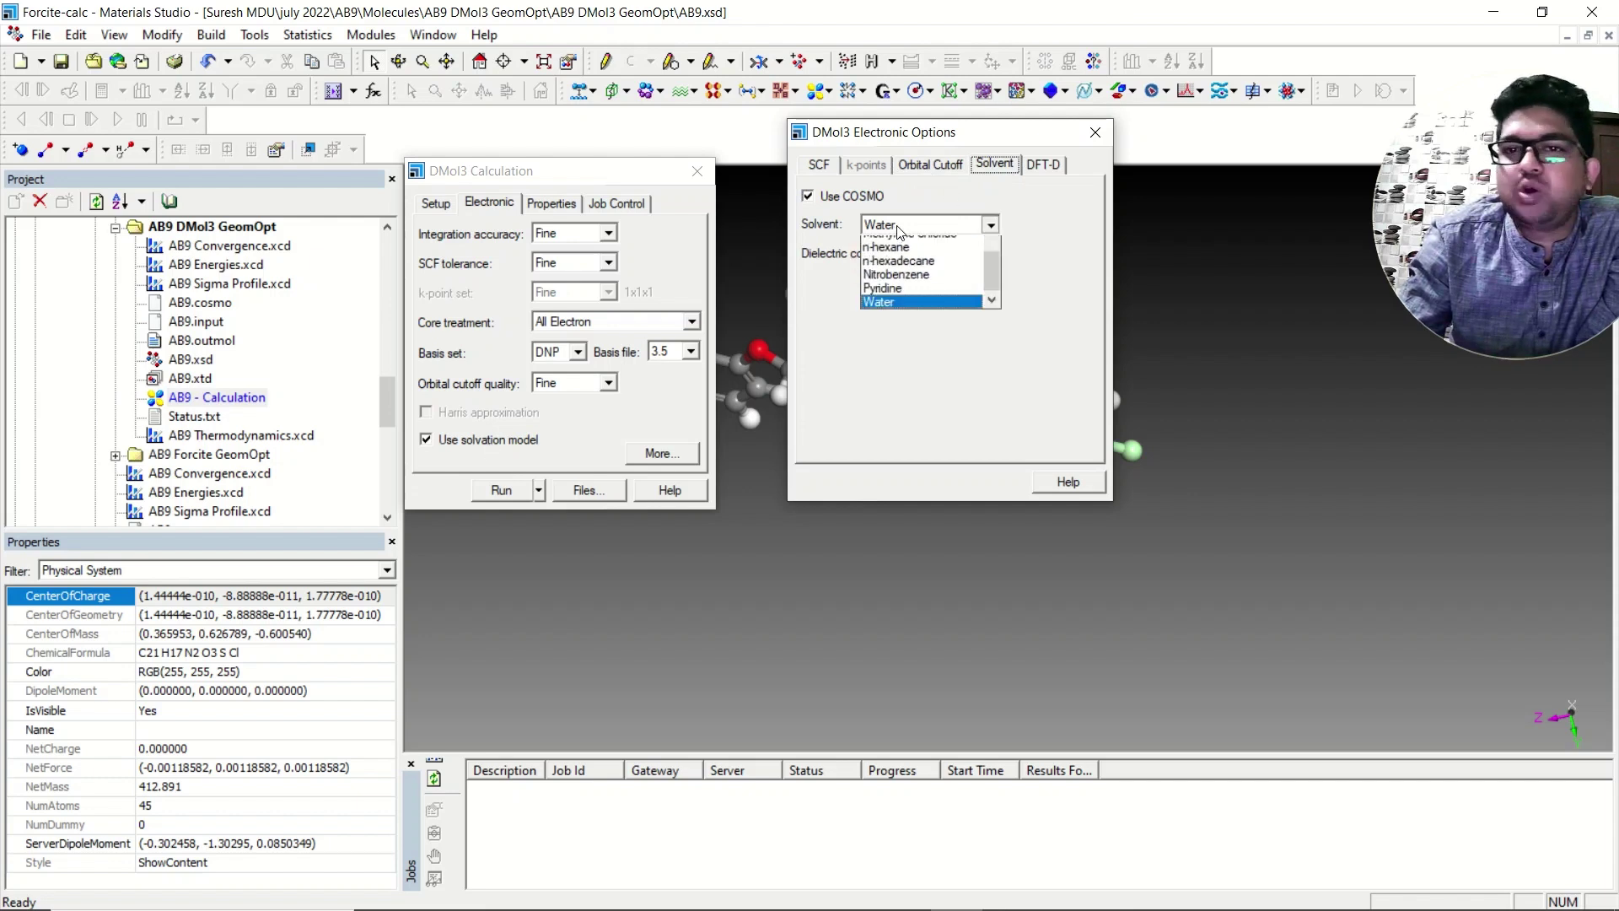
pyautogui.moveTo(984, 307); pyautogui.dragTo(1002, 341)
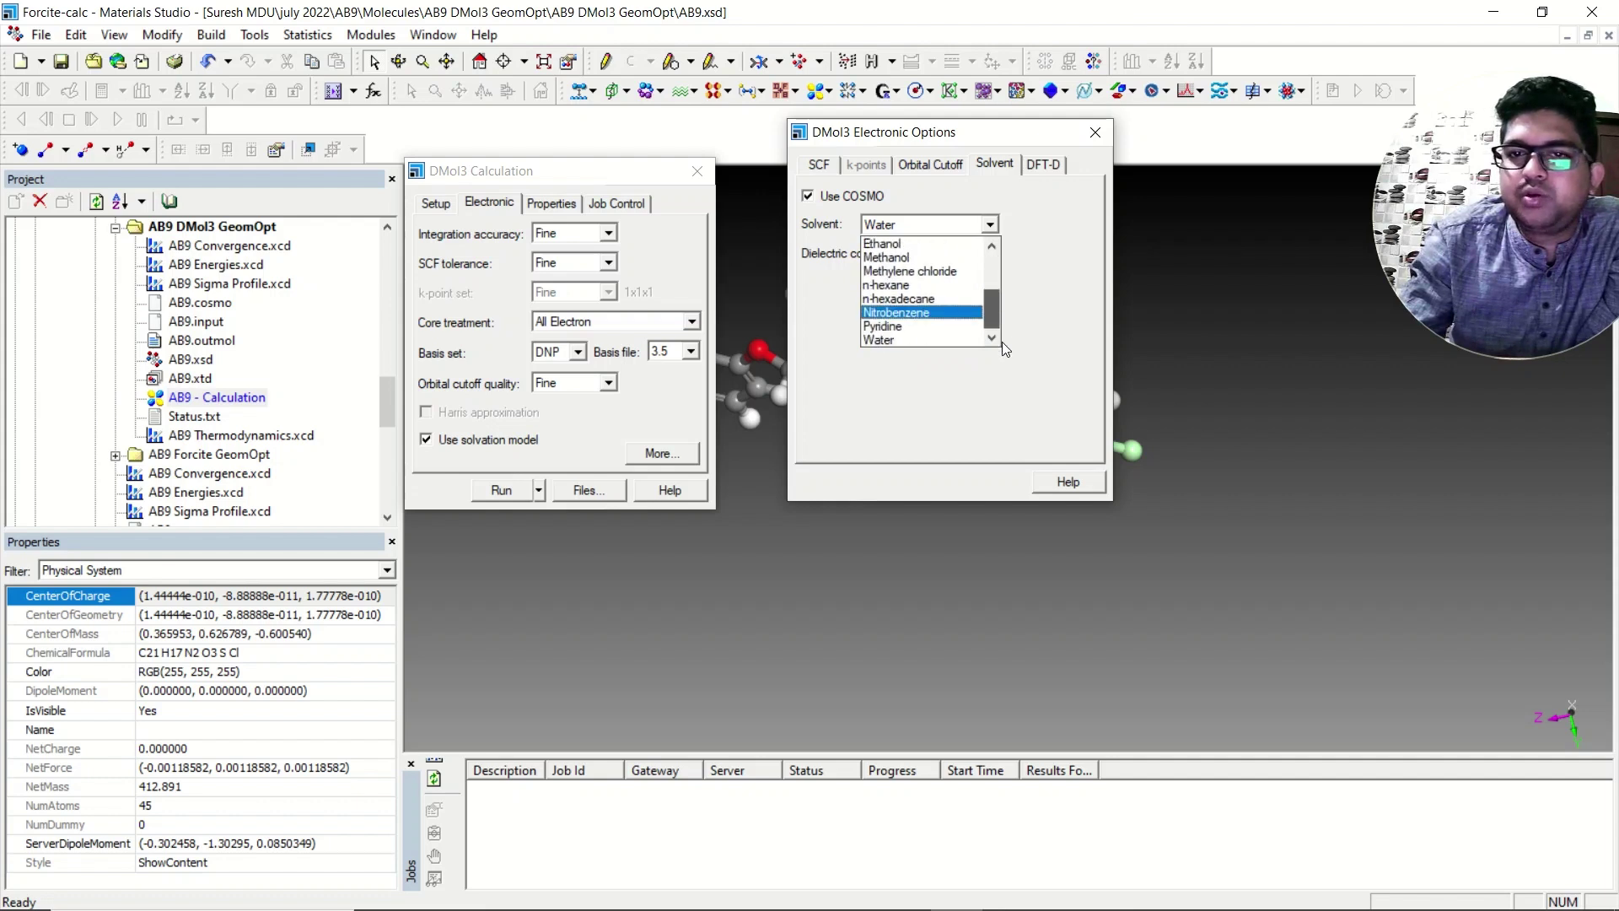
pyautogui.click(912, 411)
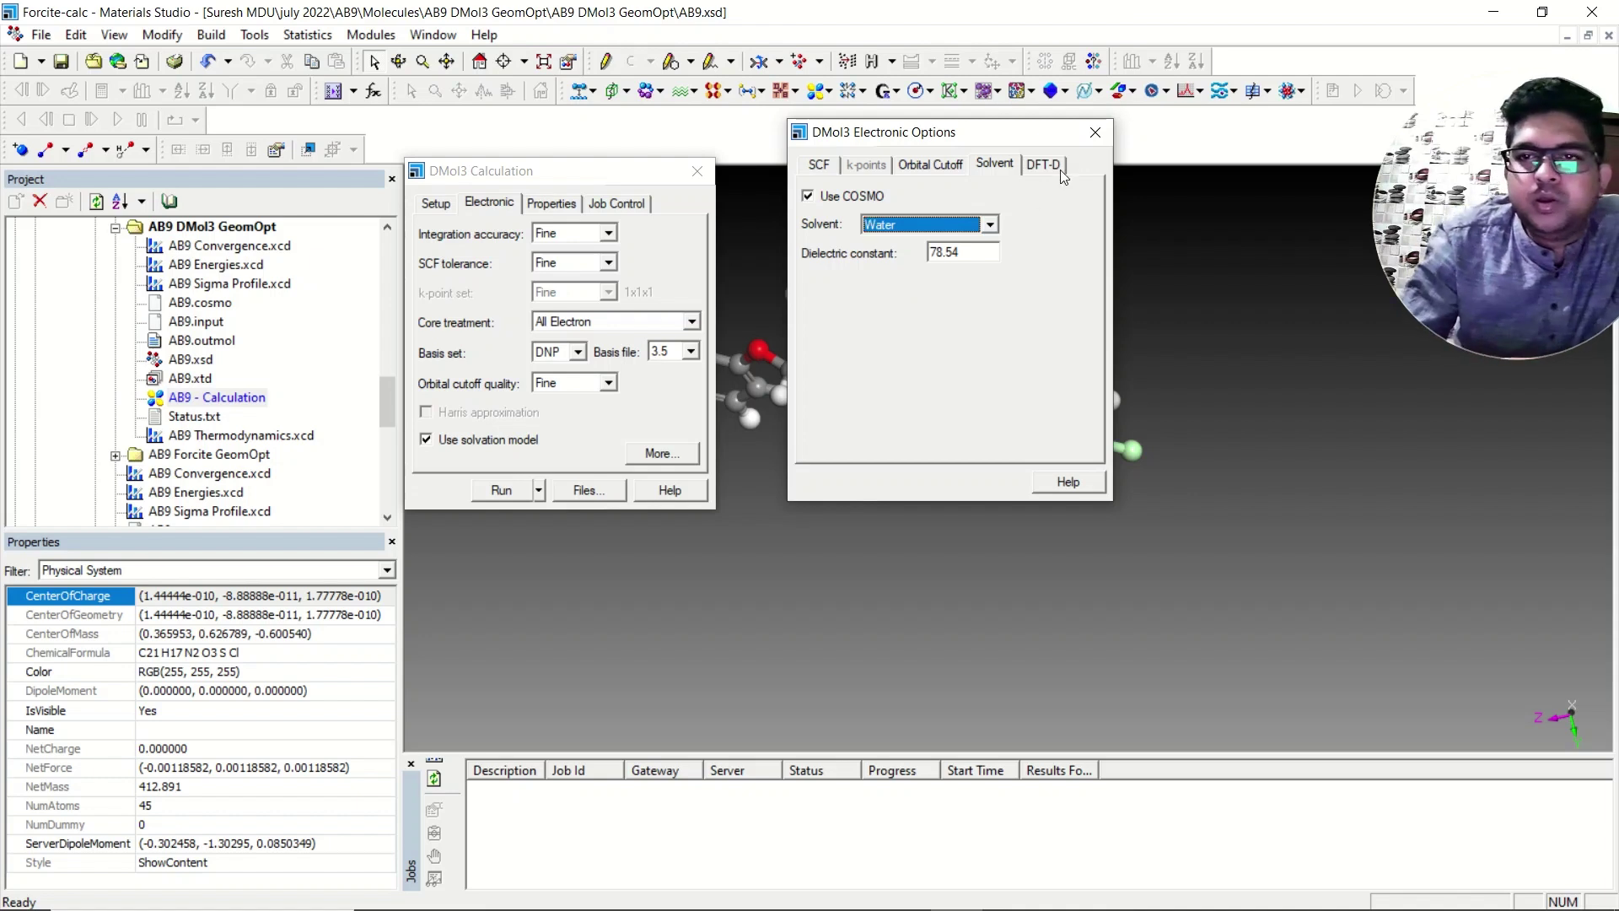
pyautogui.click(1096, 134)
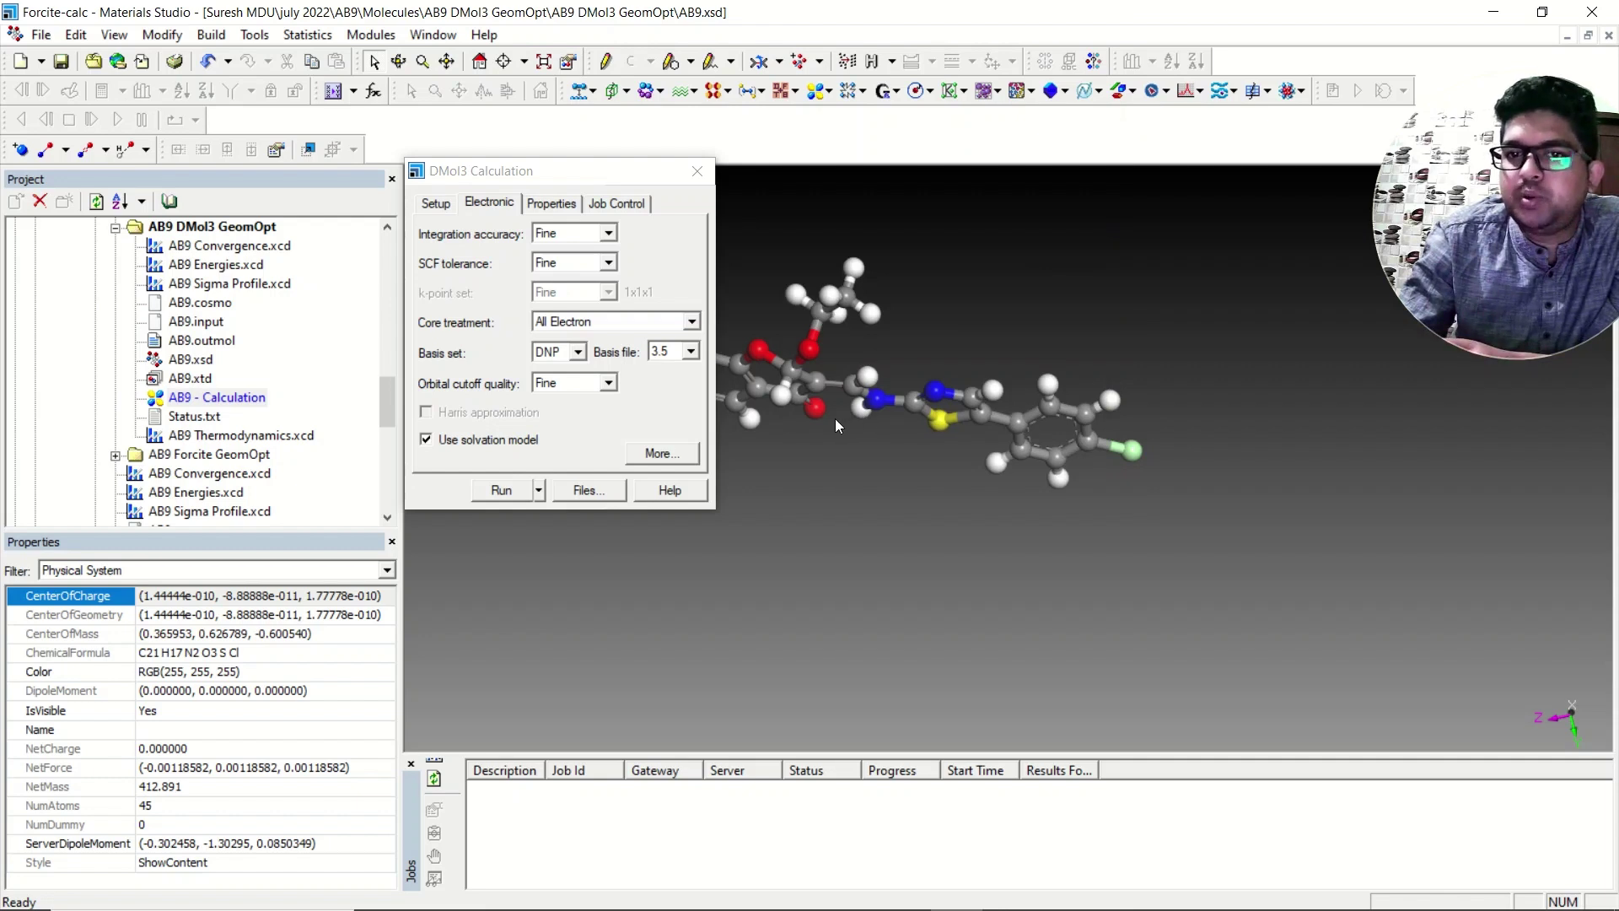
# Turn off solvation and the Fukui function, keep Orbitals, check Job Control (4 cores, 20000 MB), then close
pyautogui.click(426, 440)
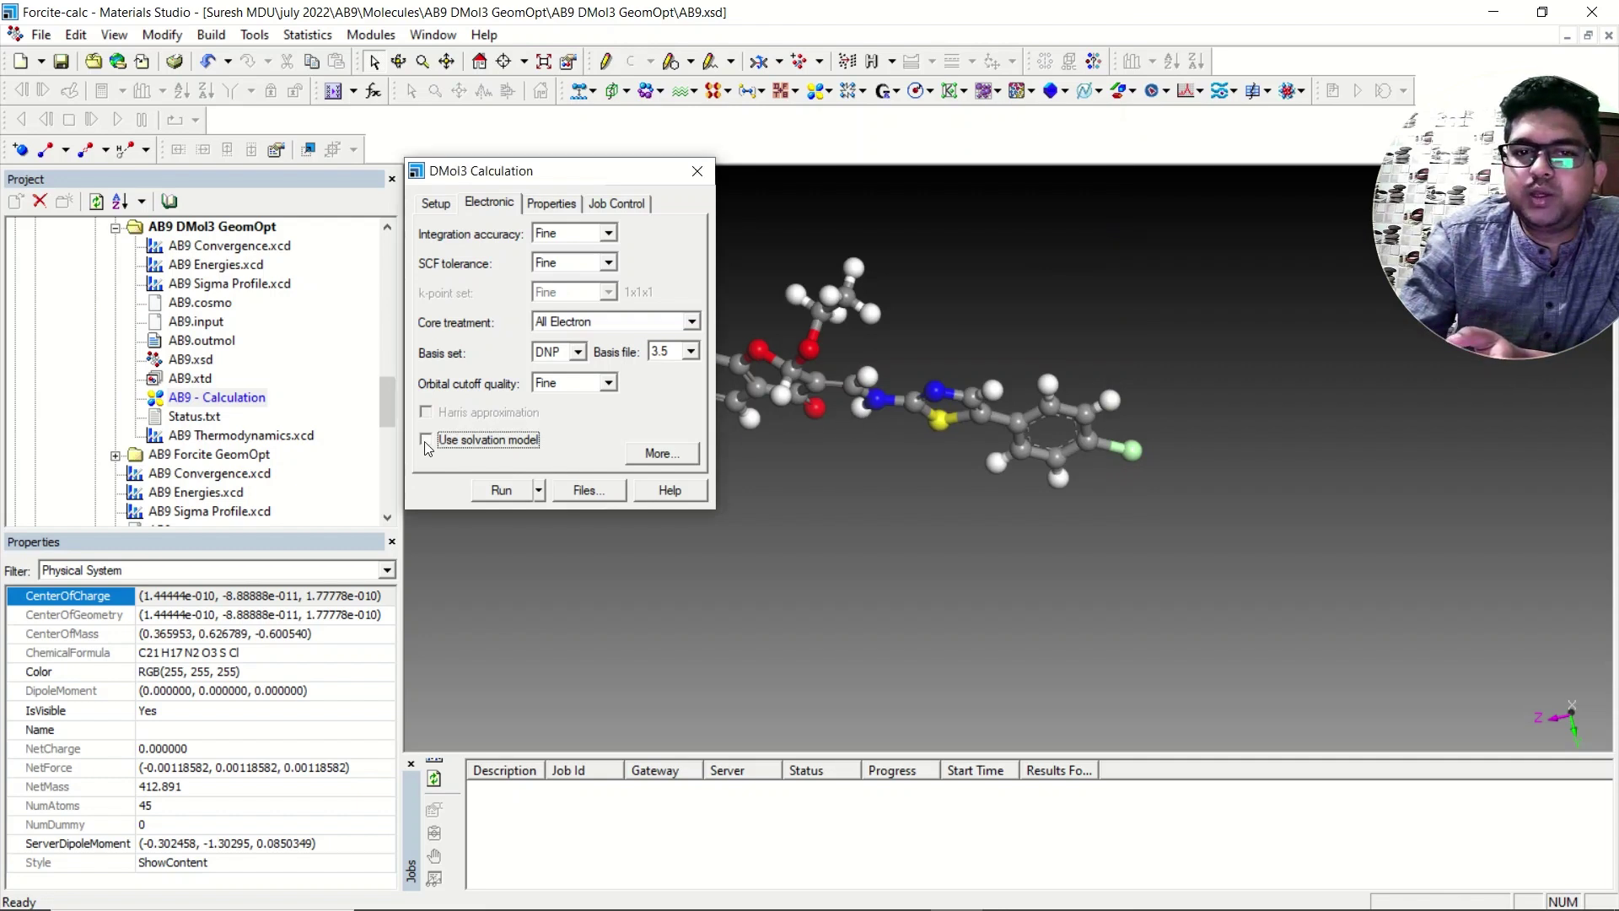
pyautogui.click(548, 205)
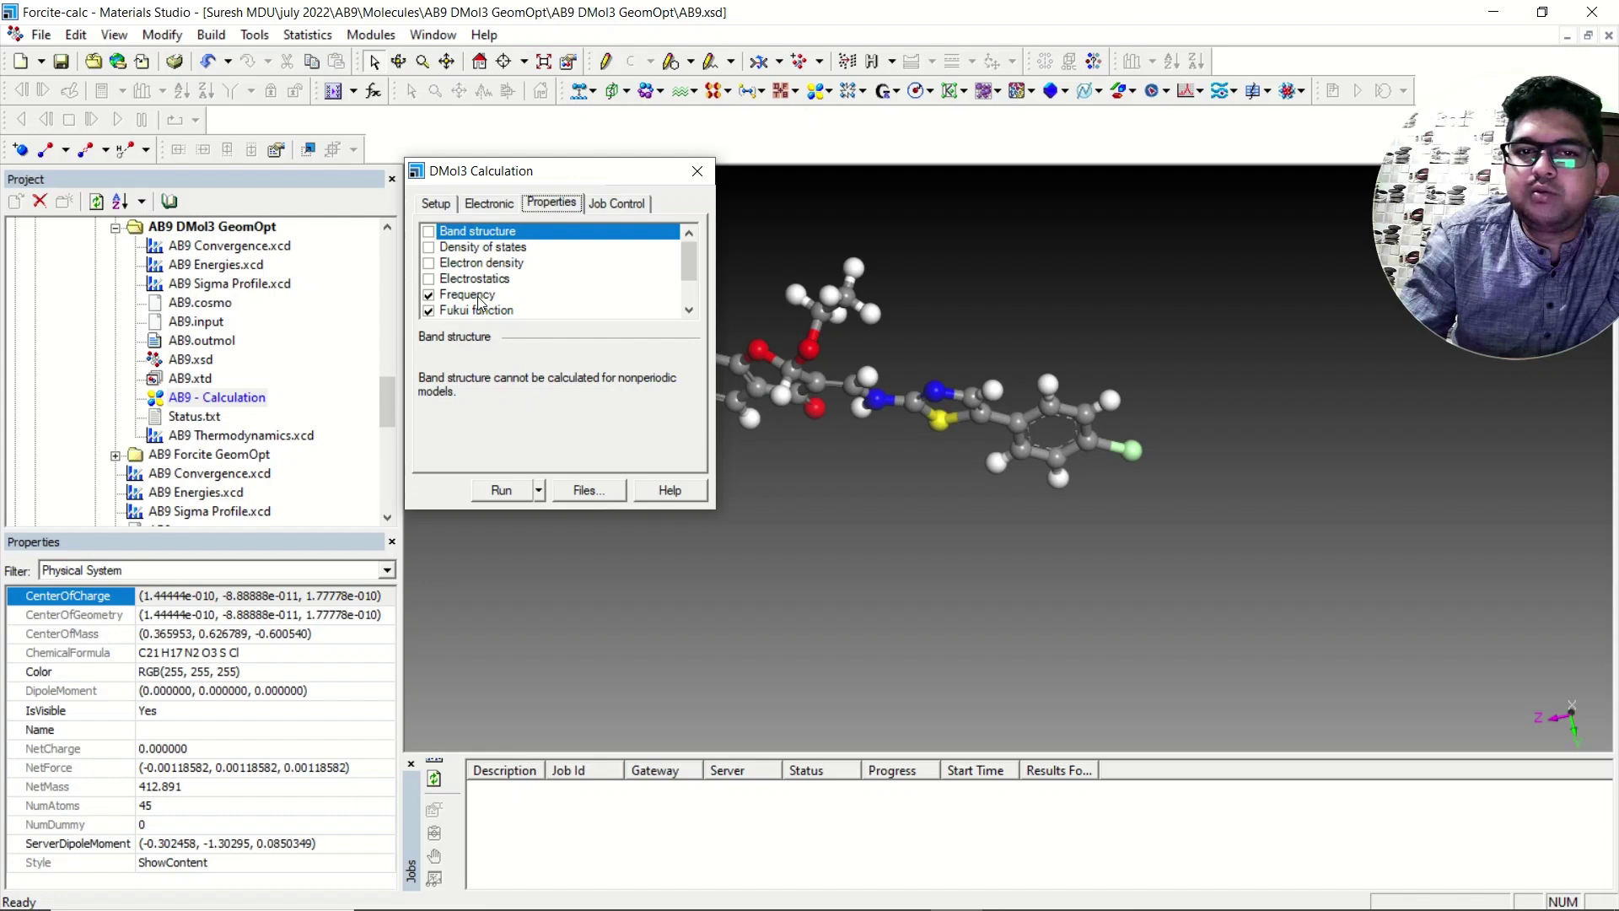
pyautogui.scroll(-1, 492, 290)
pyautogui.click(430, 264)
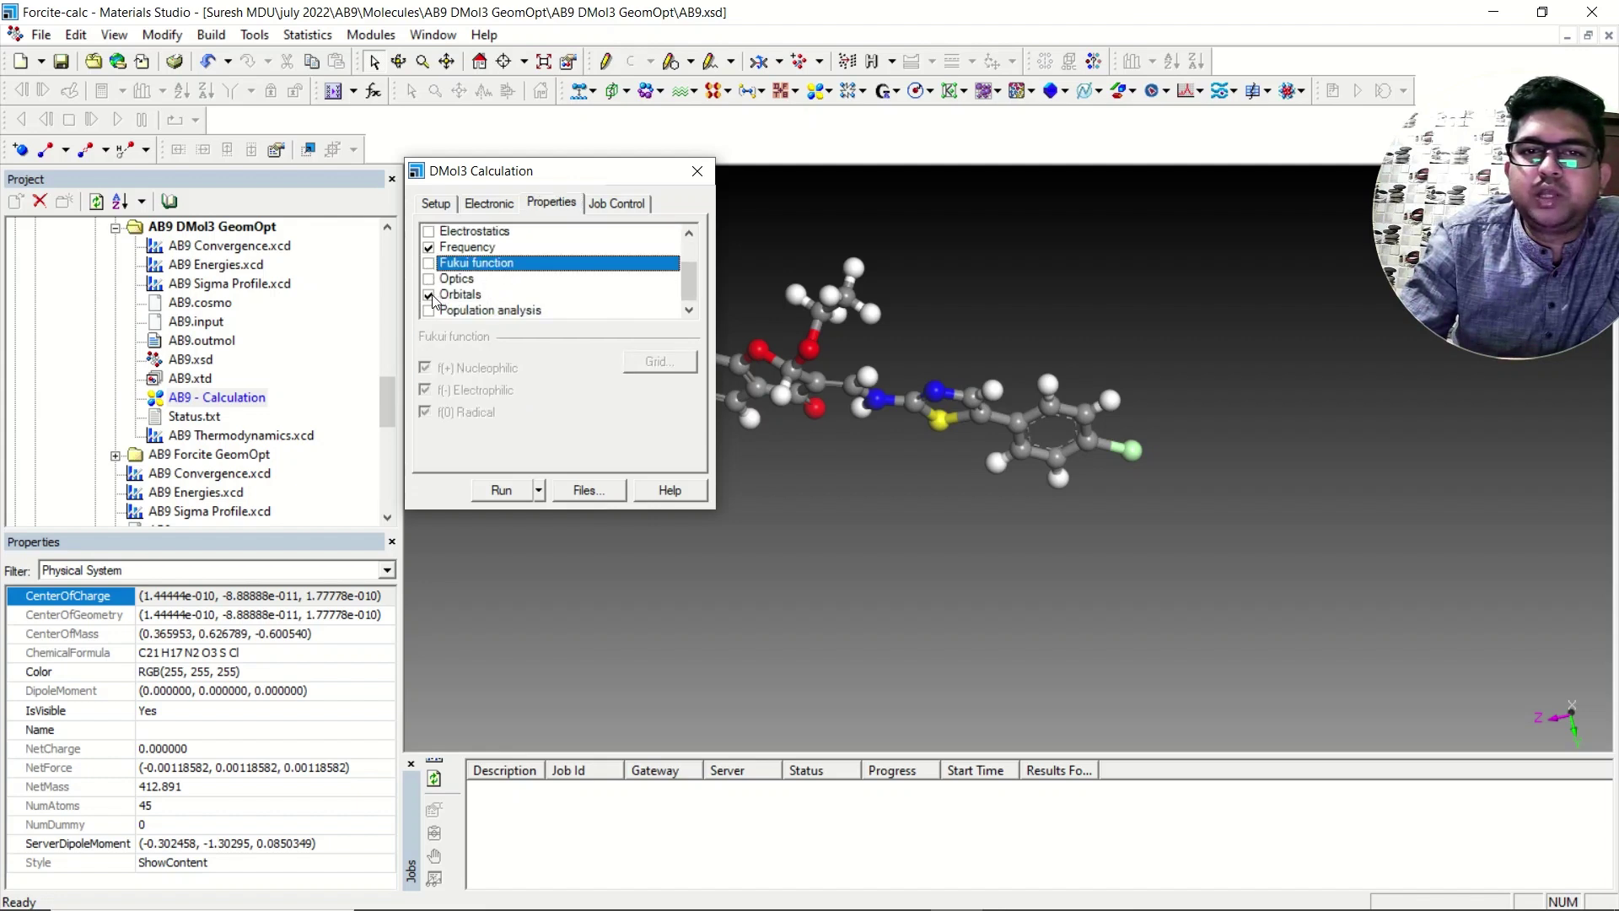
pyautogui.scroll(2, 535, 278)
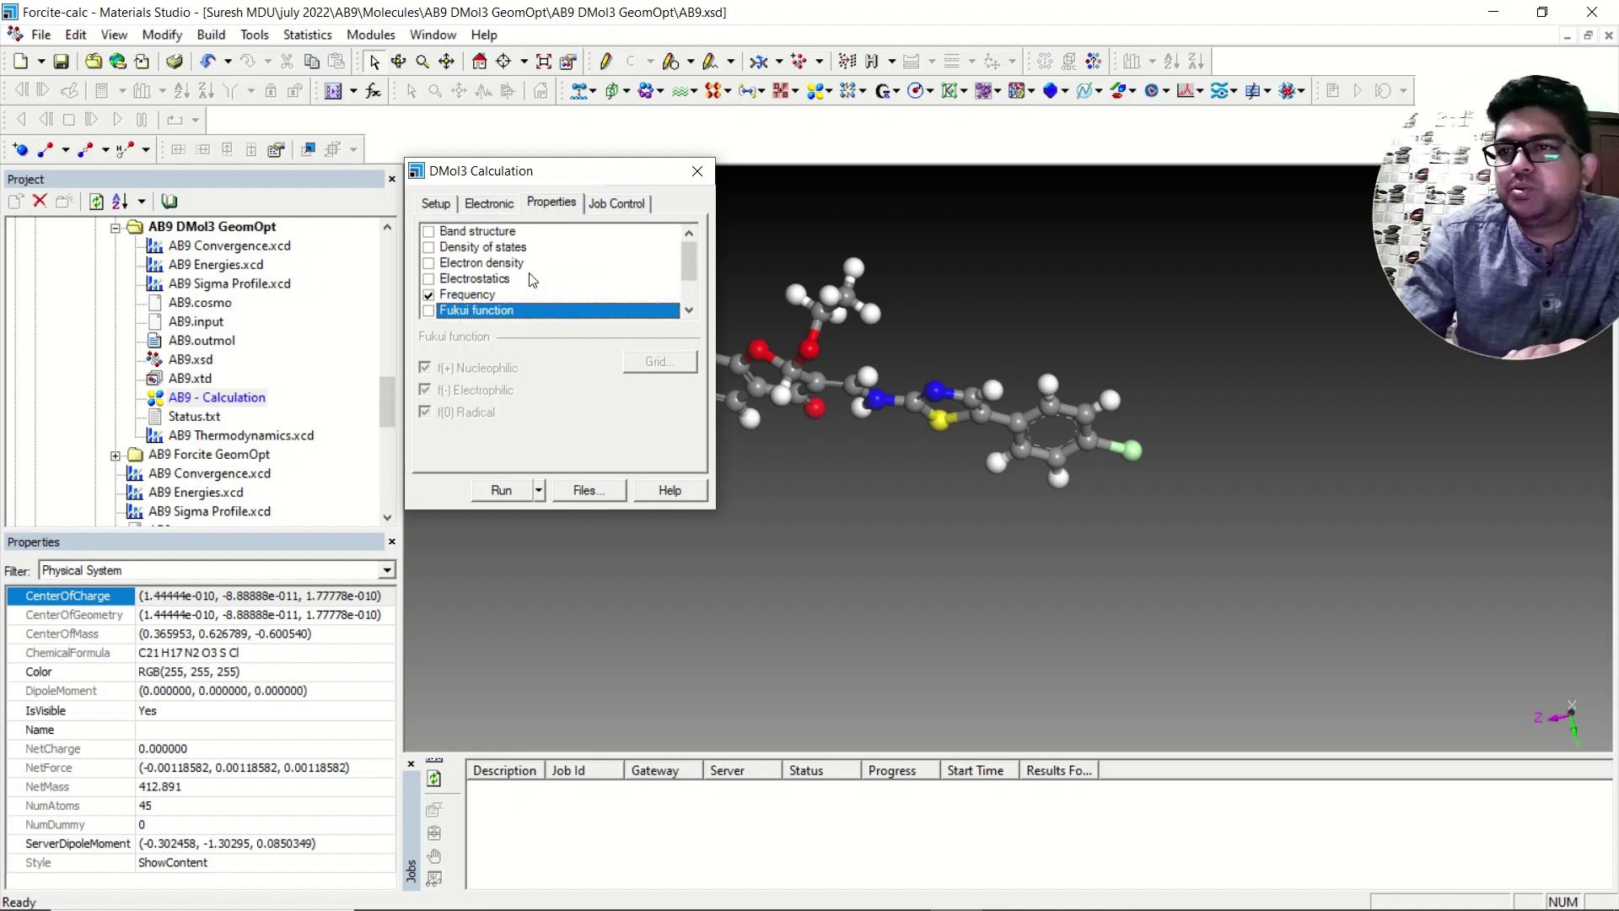
pyautogui.scroll(-2, 533, 279)
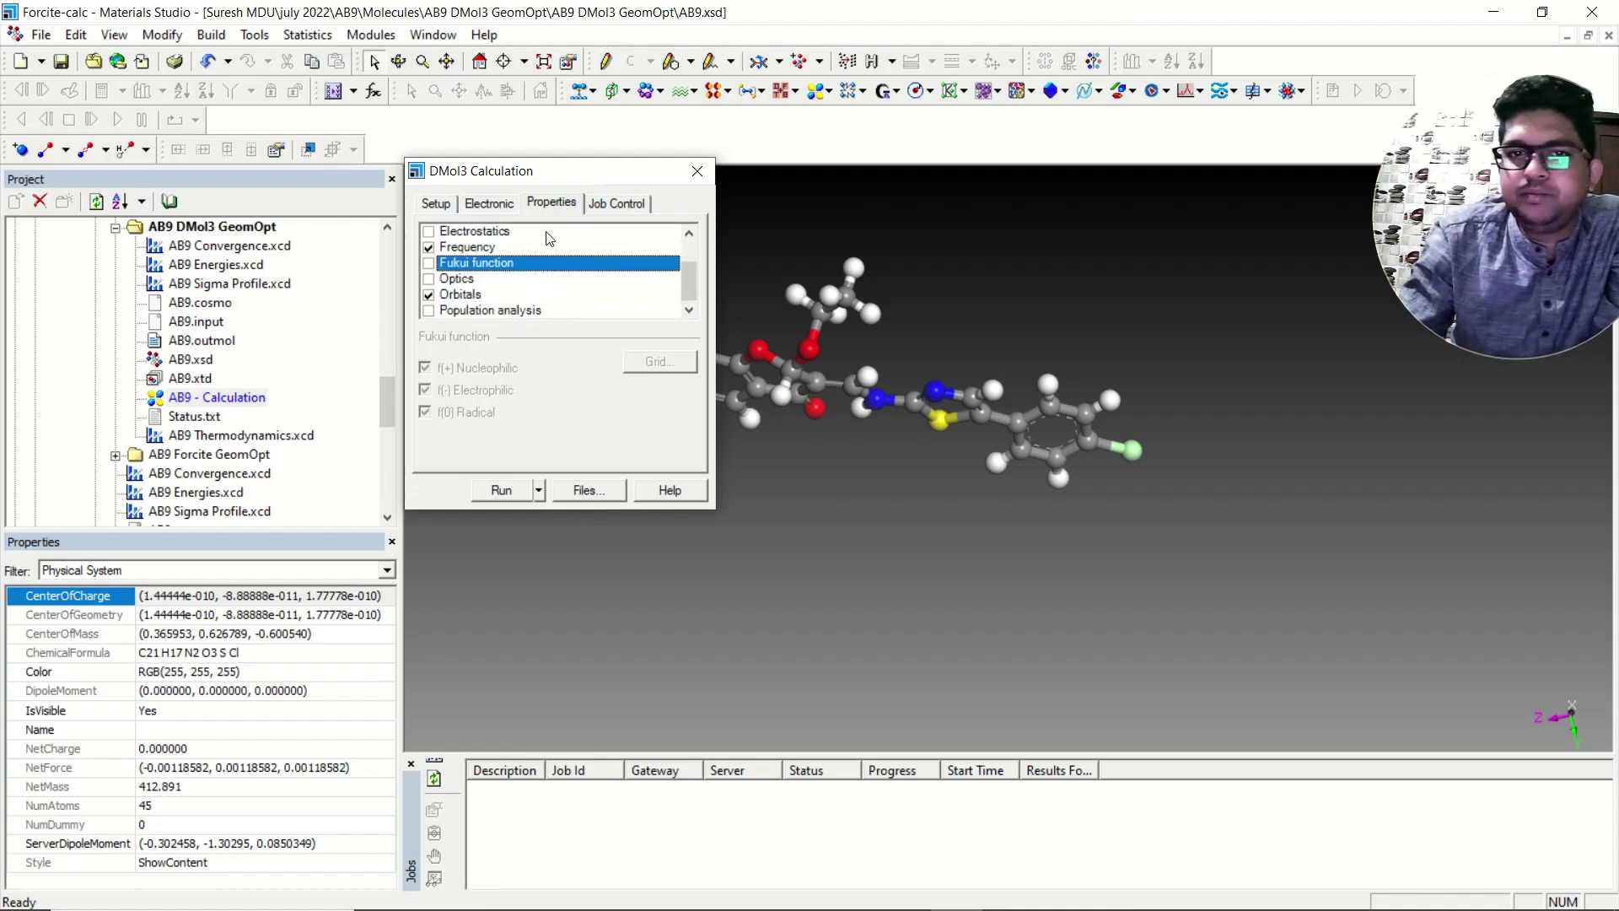
pyautogui.click(616, 204)
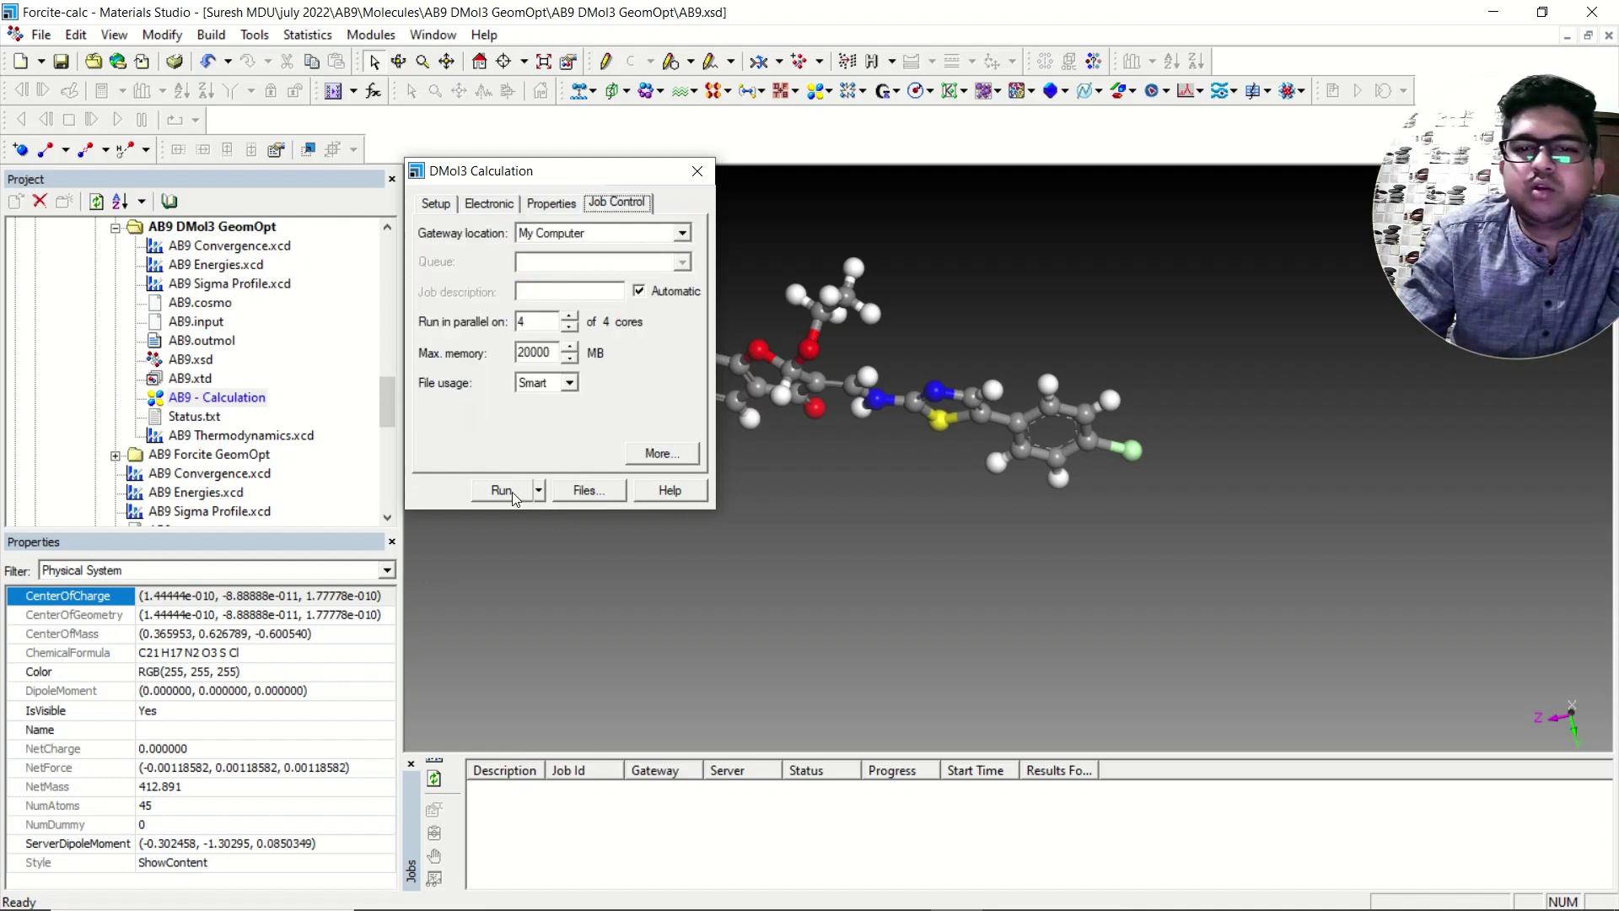
pyautogui.click(697, 171)
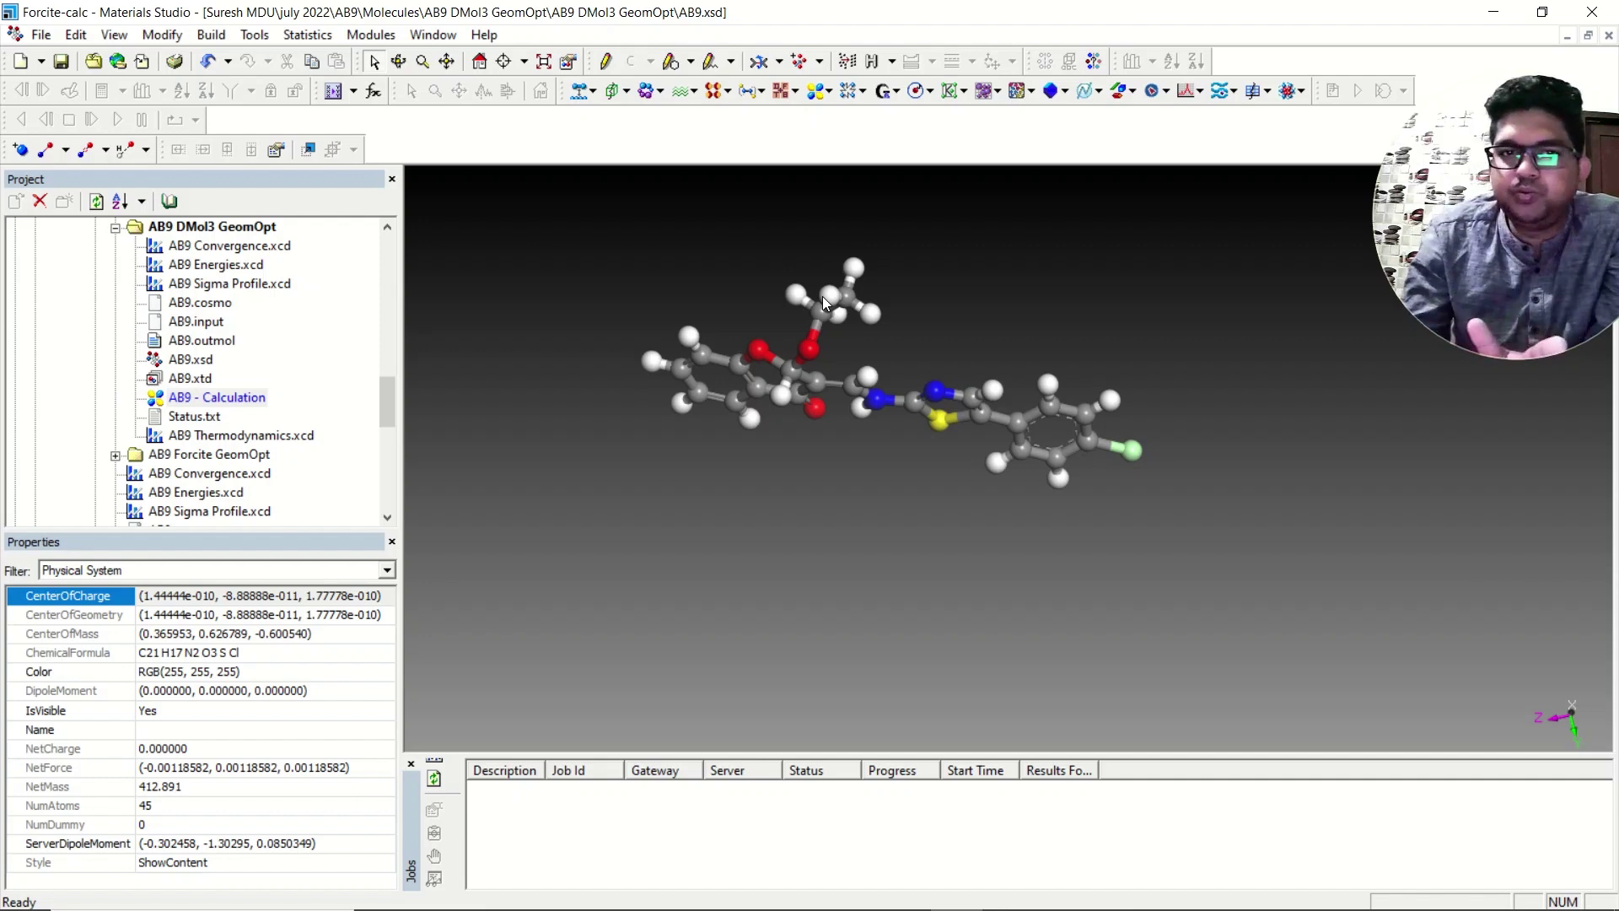
# Open DMol3 Analysis and choose the Orbitals analysis for AB9
pyautogui.click(827, 93)
pyautogui.click(845, 143)
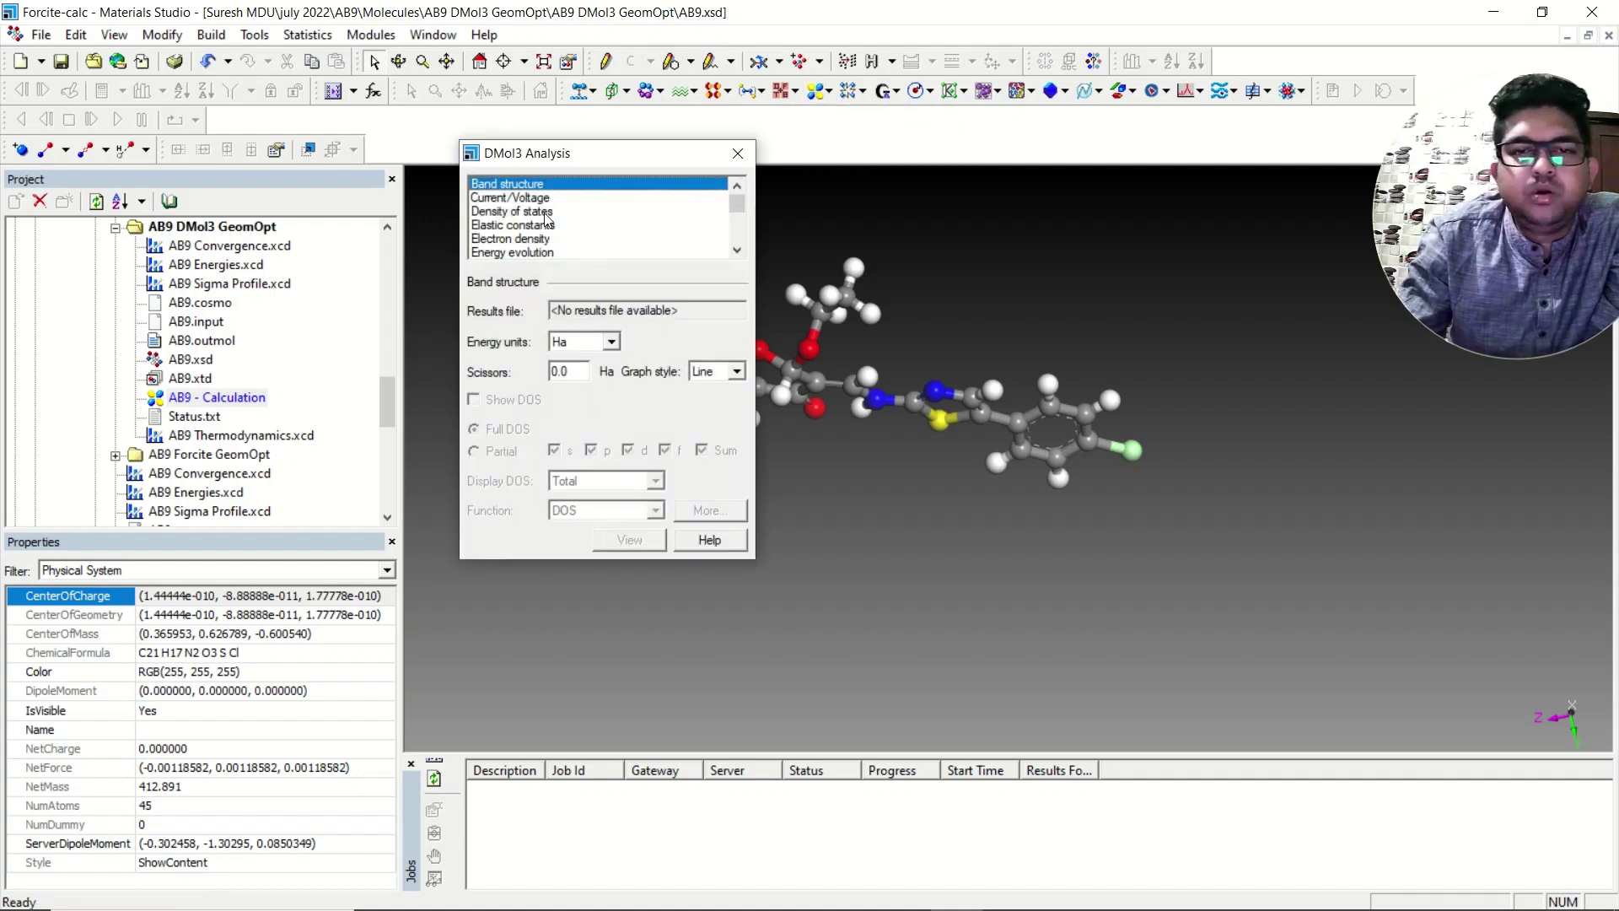
pyautogui.moveTo(559, 147); pyautogui.dragTo(418, 156)
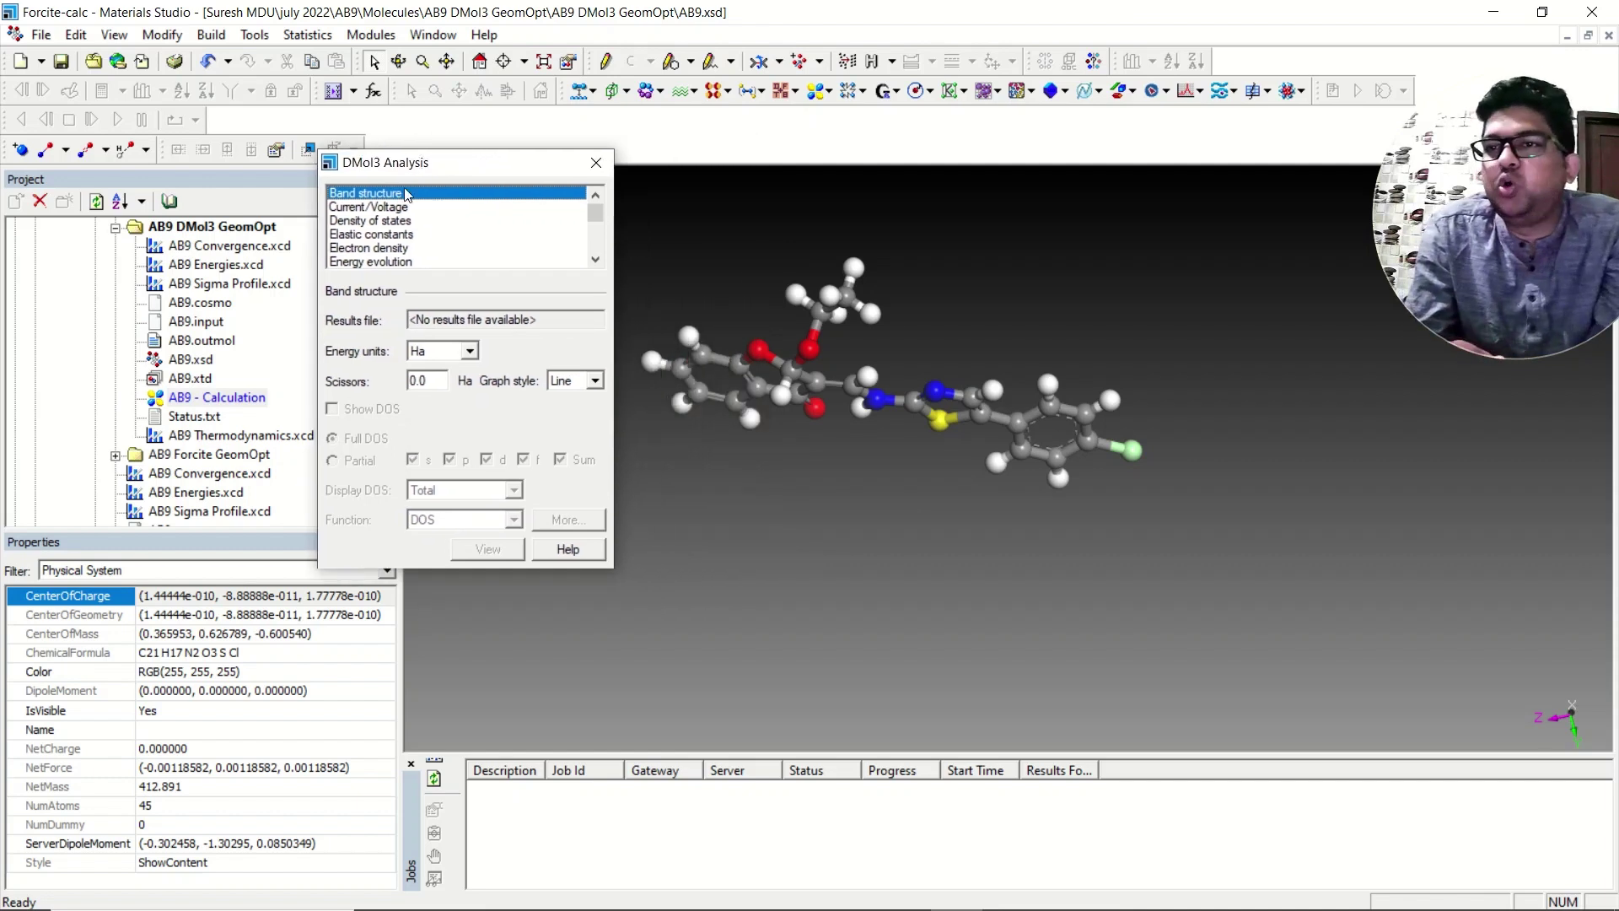
pyautogui.scroll(-2, 404, 211)
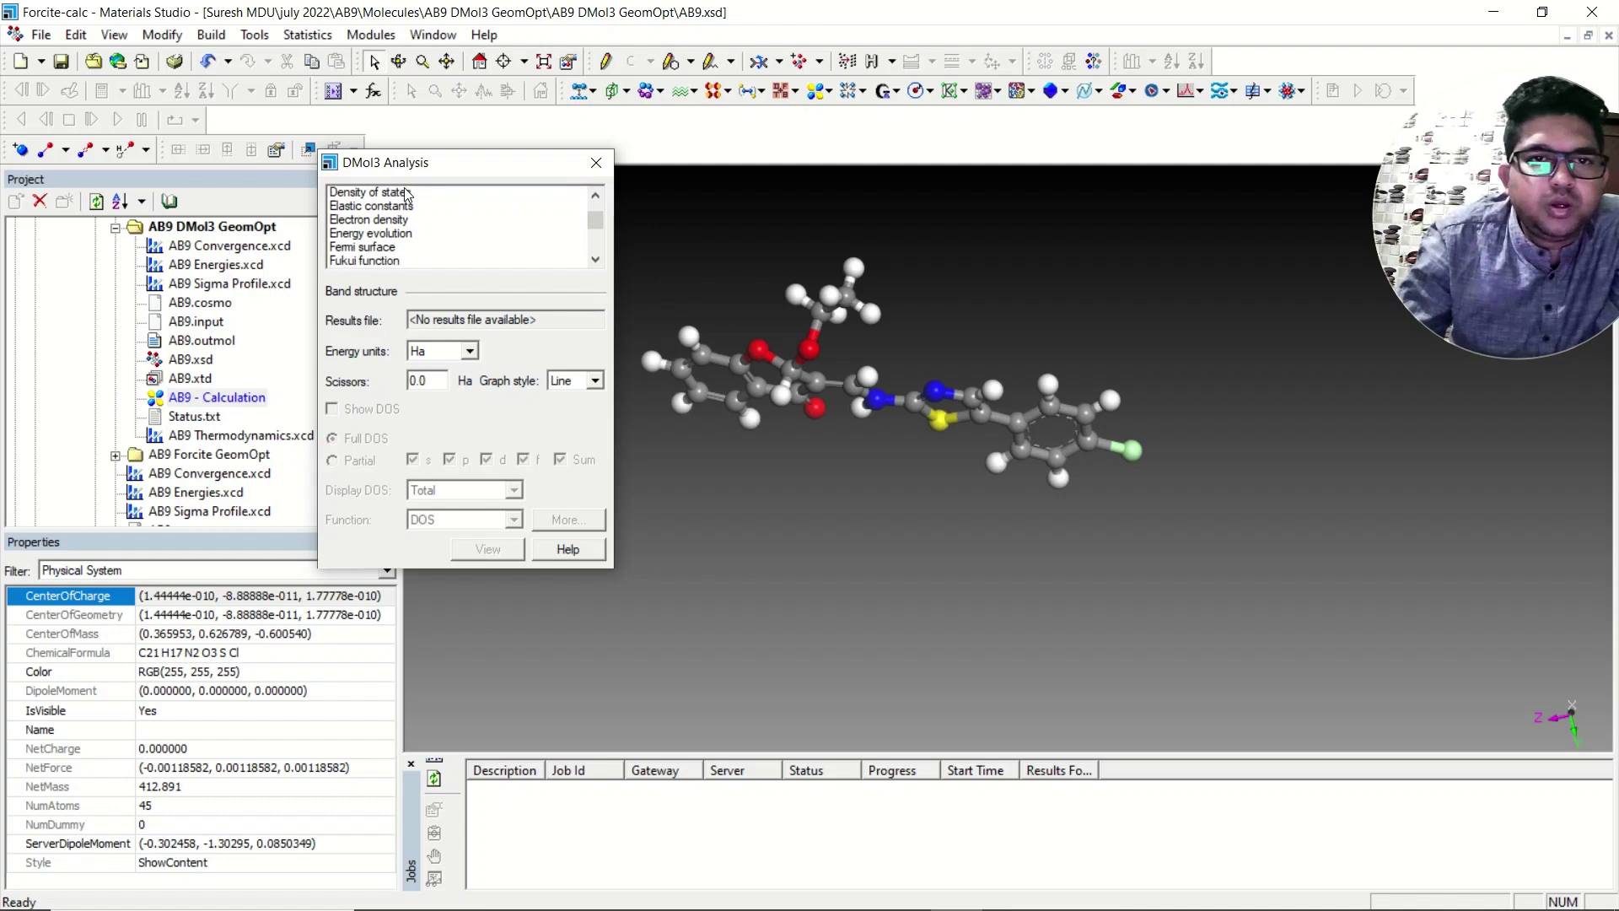
pyautogui.click(358, 236)
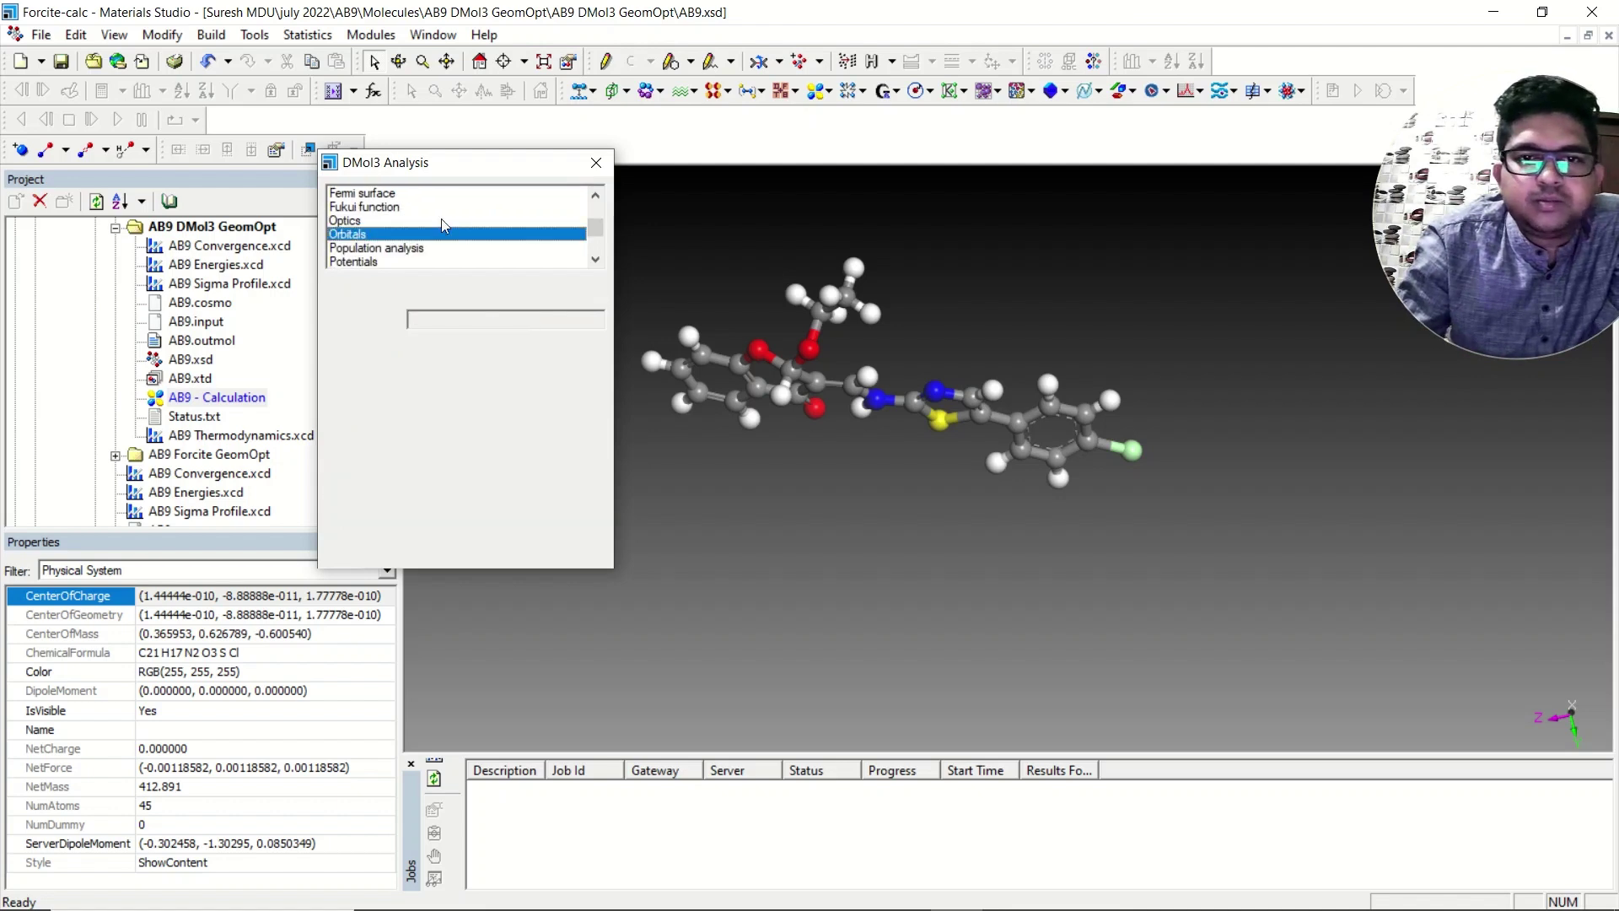
pyautogui.moveTo(466, 175); pyautogui.dragTo(433, 154)
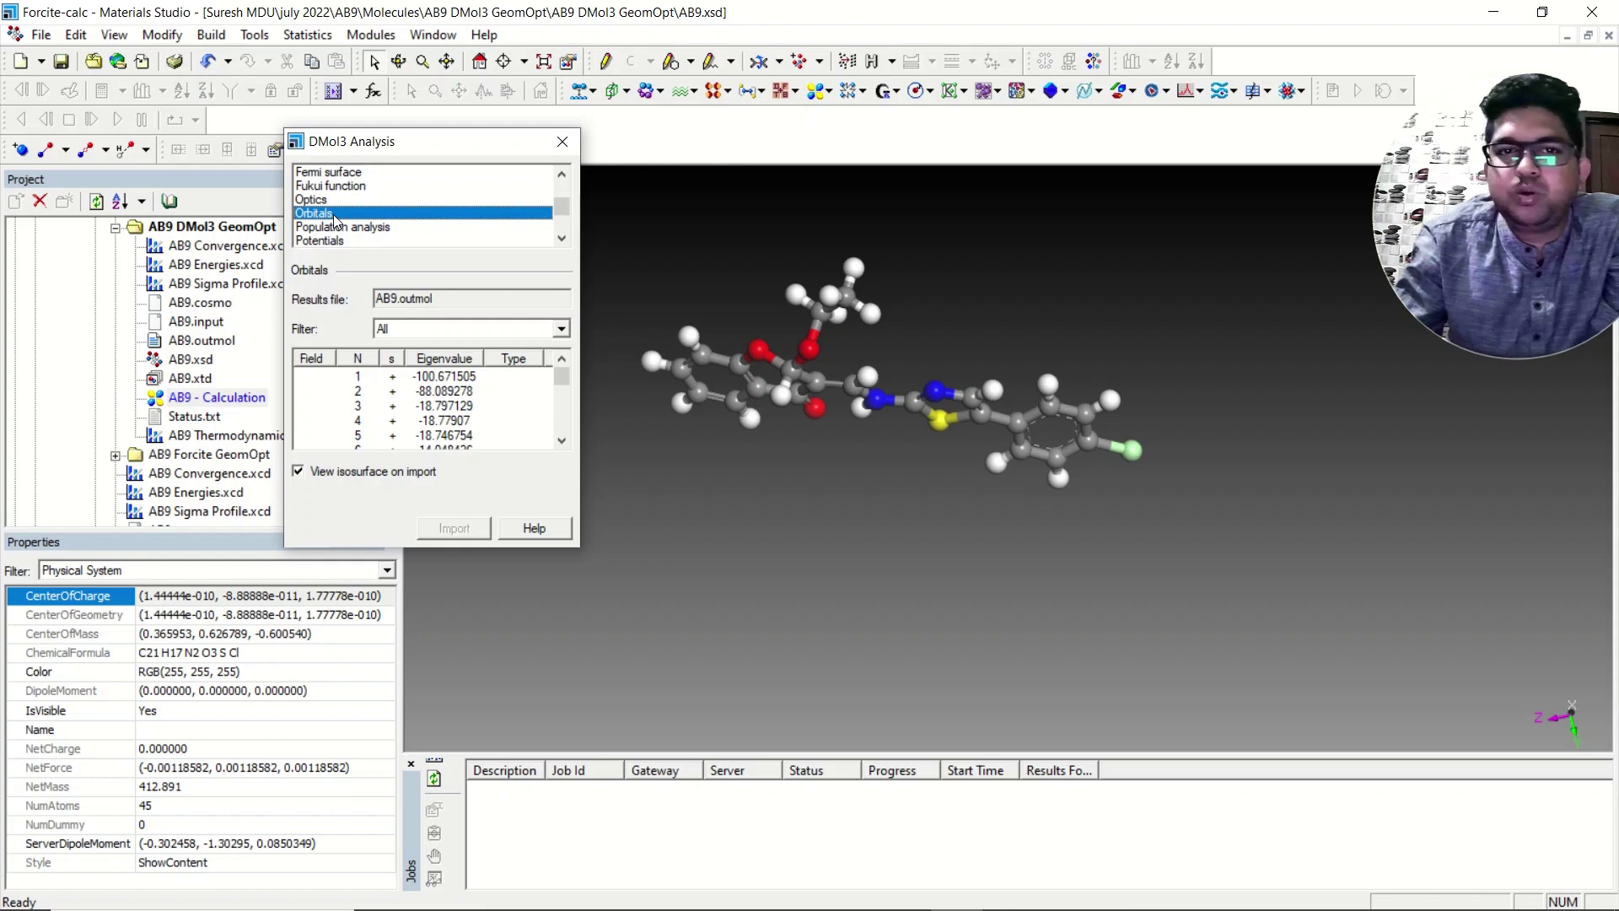
# Scroll the orbital eigenvalue table down to rows 106–110, keeping all orbitals listed
pyautogui.moveTo(564, 377); pyautogui.dragTo(566, 431)
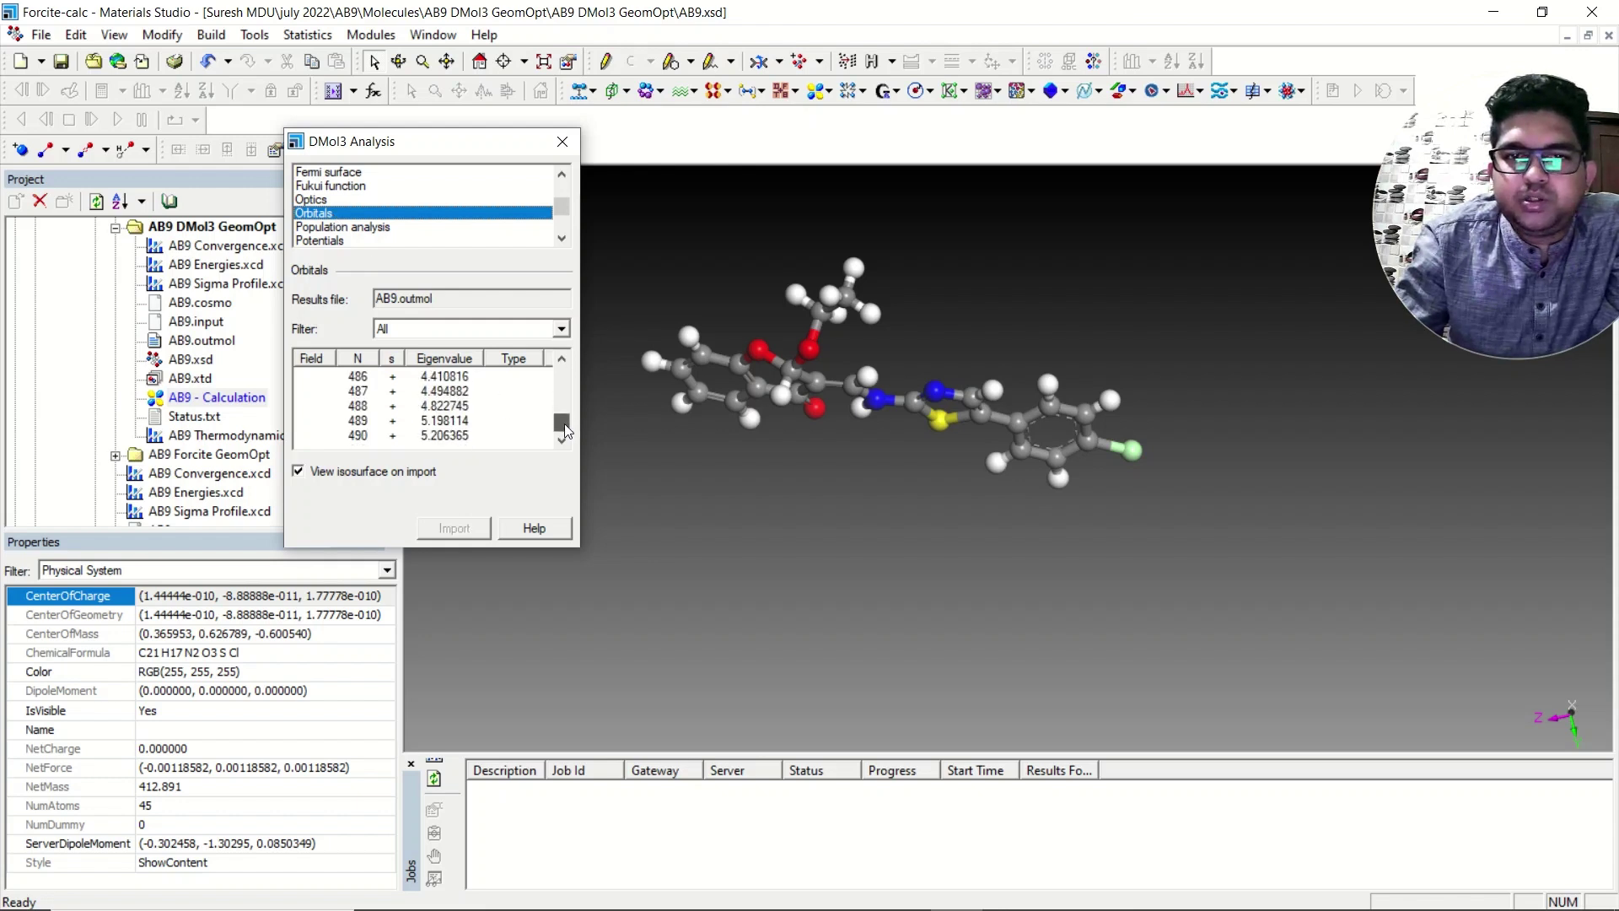
pyautogui.click(561, 360)
pyautogui.click(562, 360)
pyautogui.click(561, 360)
pyautogui.click(561, 360)
pyautogui.click(563, 361)
pyautogui.click(562, 360)
pyautogui.click(563, 361)
pyautogui.click(562, 360)
pyautogui.click(562, 360)
pyautogui.click(563, 360)
pyautogui.click(562, 360)
pyautogui.click(562, 360)
pyautogui.click(562, 360)
pyautogui.click(562, 360)
pyautogui.click(562, 360)
pyautogui.click(561, 360)
pyautogui.click(561, 361)
pyautogui.click(561, 360)
pyautogui.click(561, 360)
pyautogui.click(562, 360)
pyautogui.click(562, 360)
pyautogui.click(562, 360)
pyautogui.click(561, 360)
pyautogui.click(561, 360)
pyautogui.click(562, 361)
pyautogui.click(562, 360)
pyautogui.click(562, 360)
pyautogui.click(561, 360)
pyautogui.click(562, 361)
pyautogui.click(562, 361)
pyautogui.click(563, 361)
pyautogui.click(563, 361)
pyautogui.click(563, 361)
pyautogui.click(563, 361)
pyautogui.click(562, 361)
pyautogui.click(562, 361)
pyautogui.click(562, 360)
pyautogui.click(562, 360)
pyautogui.click(561, 360)
pyautogui.click(562, 360)
pyautogui.click(561, 360)
pyautogui.click(562, 360)
pyautogui.click(562, 360)
pyautogui.click(562, 360)
pyautogui.click(561, 361)
pyautogui.click(562, 360)
pyautogui.click(561, 360)
pyautogui.click(562, 360)
pyautogui.click(561, 360)
pyautogui.click(562, 360)
pyautogui.click(562, 360)
pyautogui.click(562, 360)
pyautogui.moveTo(554, 424)
pyautogui.mouseDown()
pyautogui.moveTo(560, 376)
pyautogui.moveTo(565, 422)
pyautogui.mouseUp()
pyautogui.click(562, 360)
pyautogui.click(559, 328)
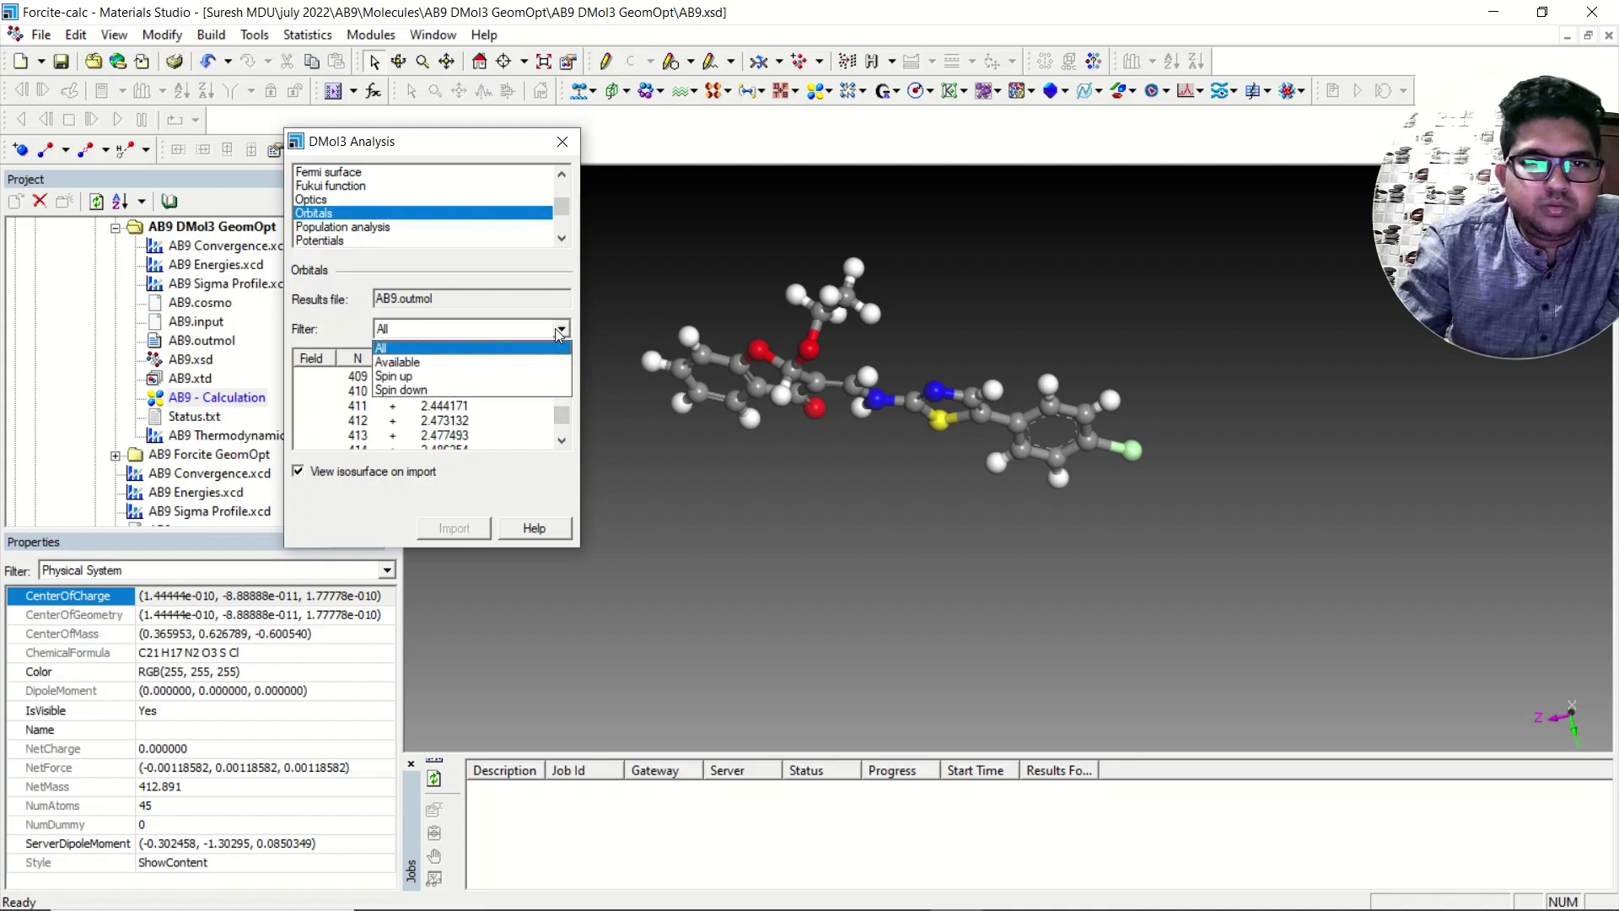
pyautogui.click(557, 334)
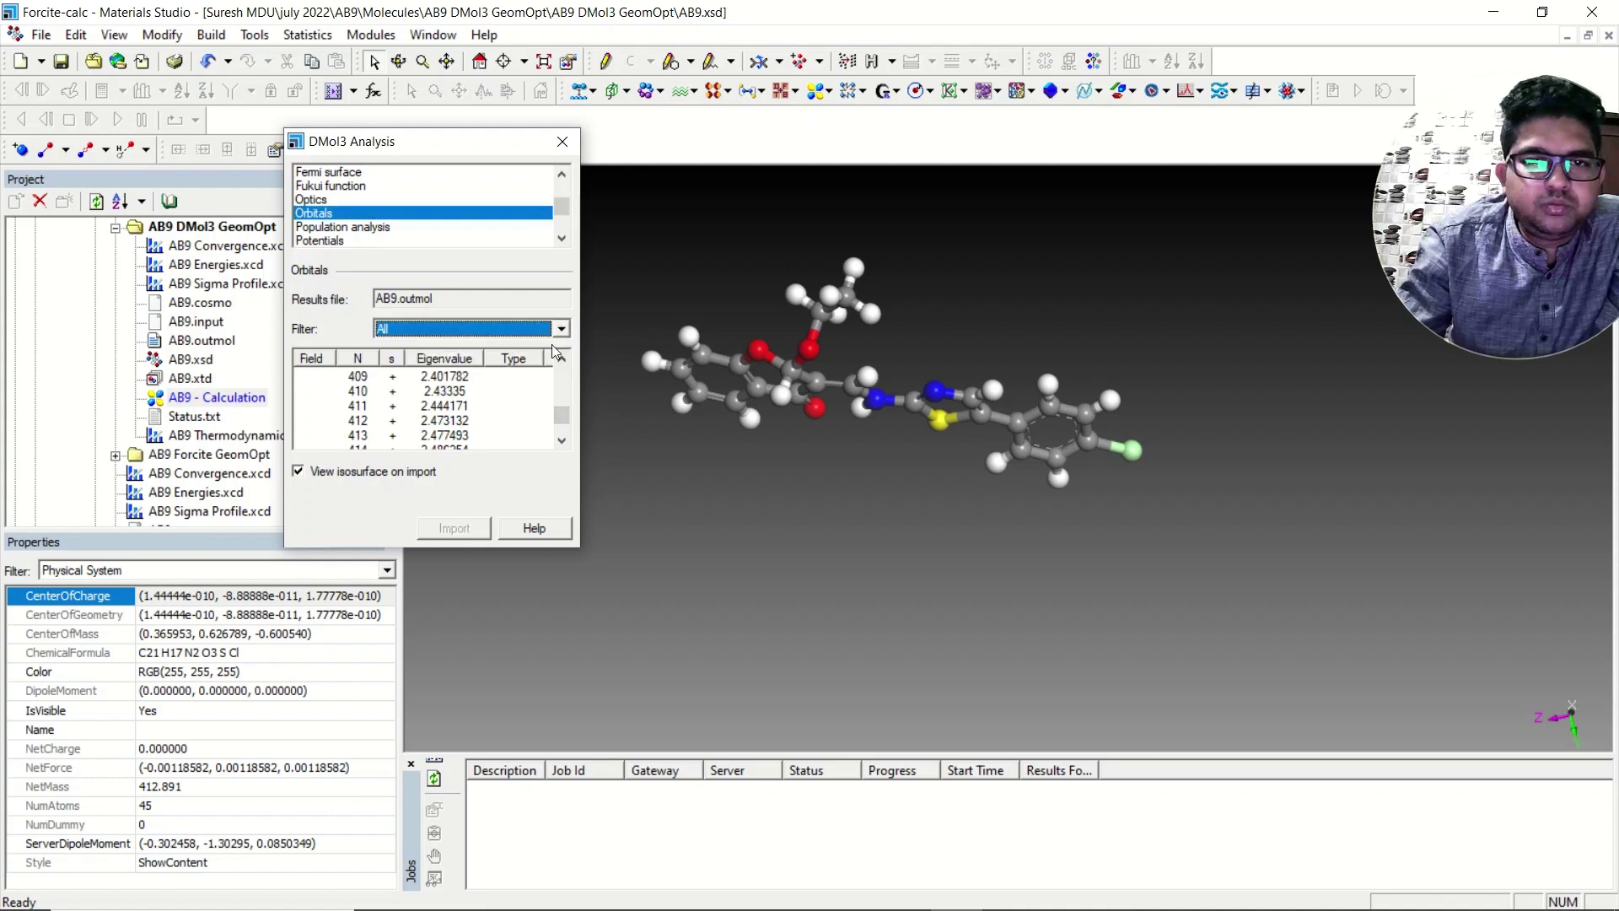
pyautogui.moveTo(565, 361); pyautogui.dragTo(564, 359)
# Select HOMO orbital 107 (-0.194224) and import its isosurface
pyautogui.click(914, 818)
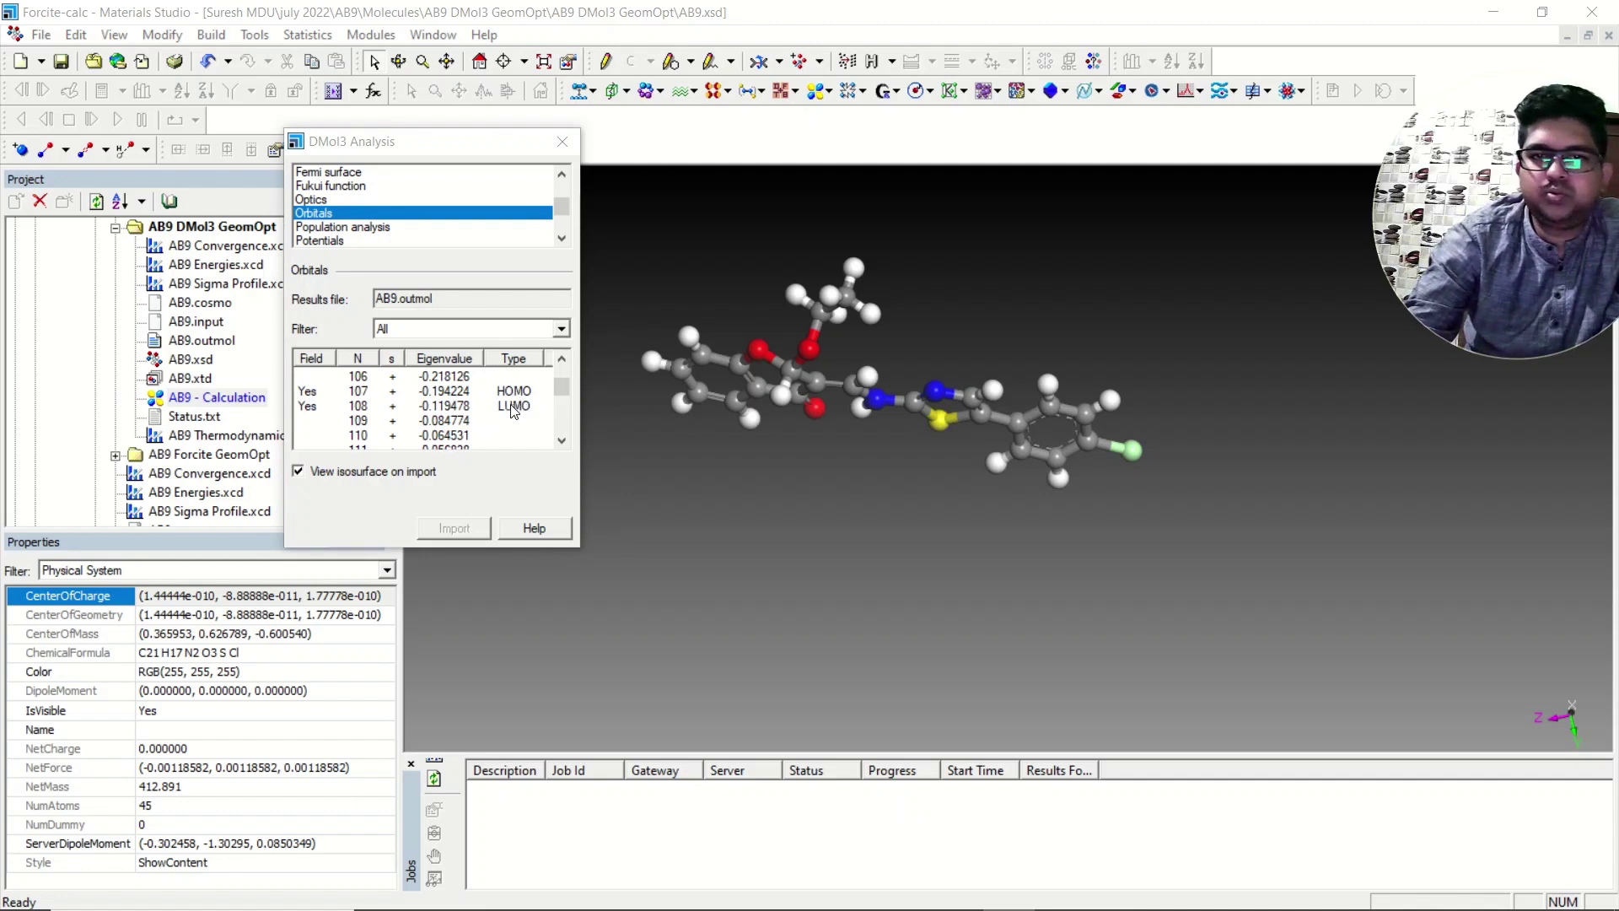
pyautogui.click(451, 393)
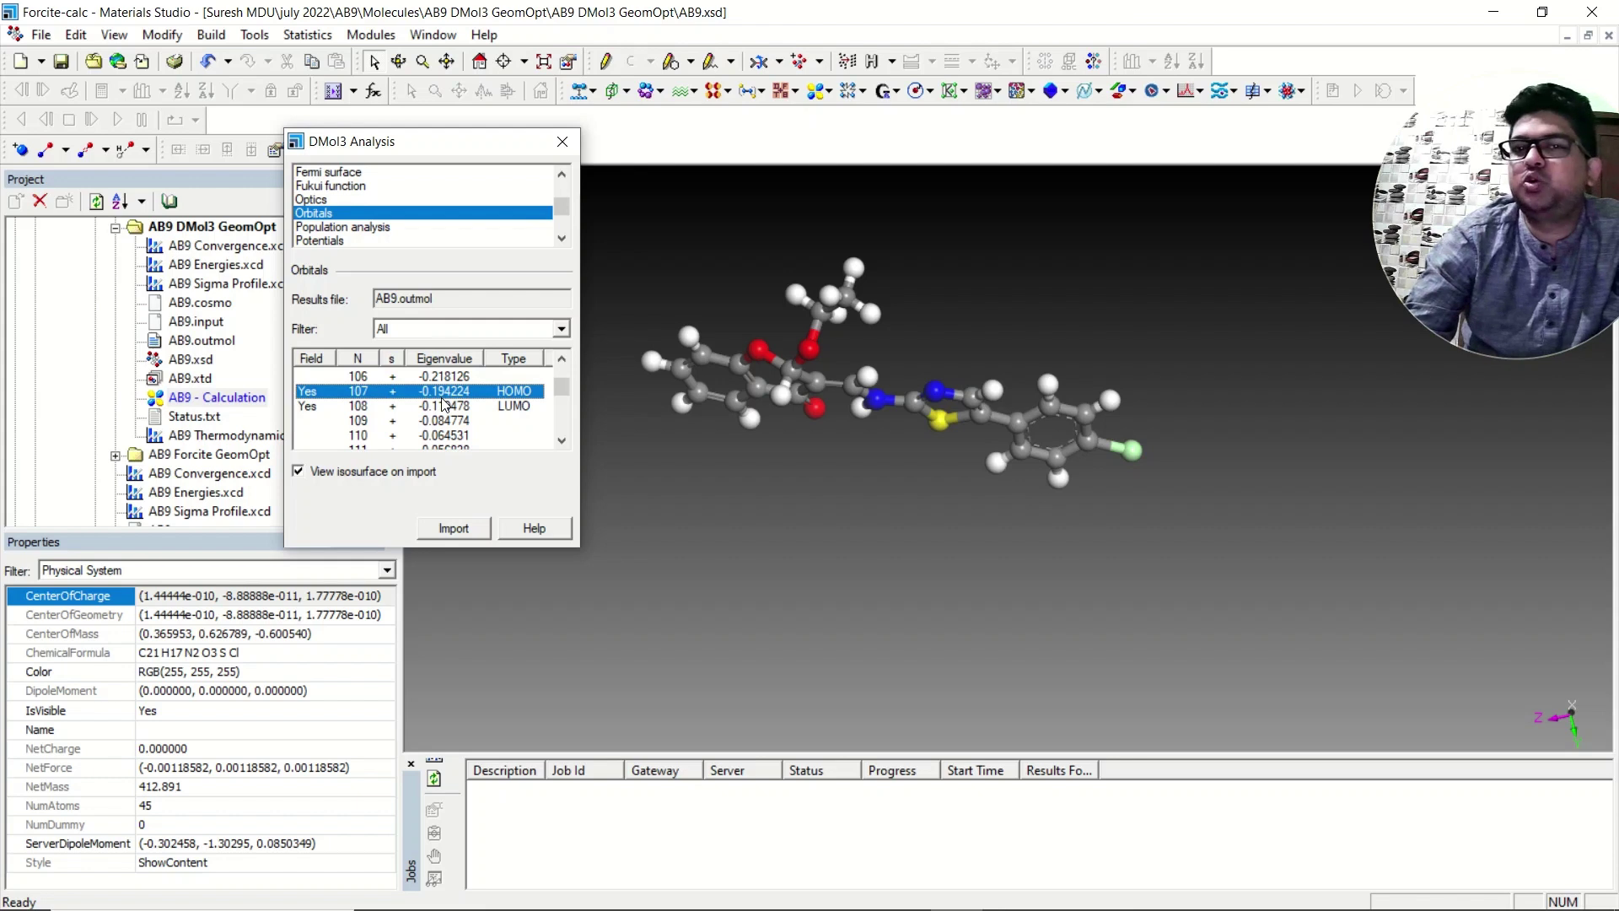
pyautogui.moveTo(438, 148); pyautogui.dragTo(278, 149)
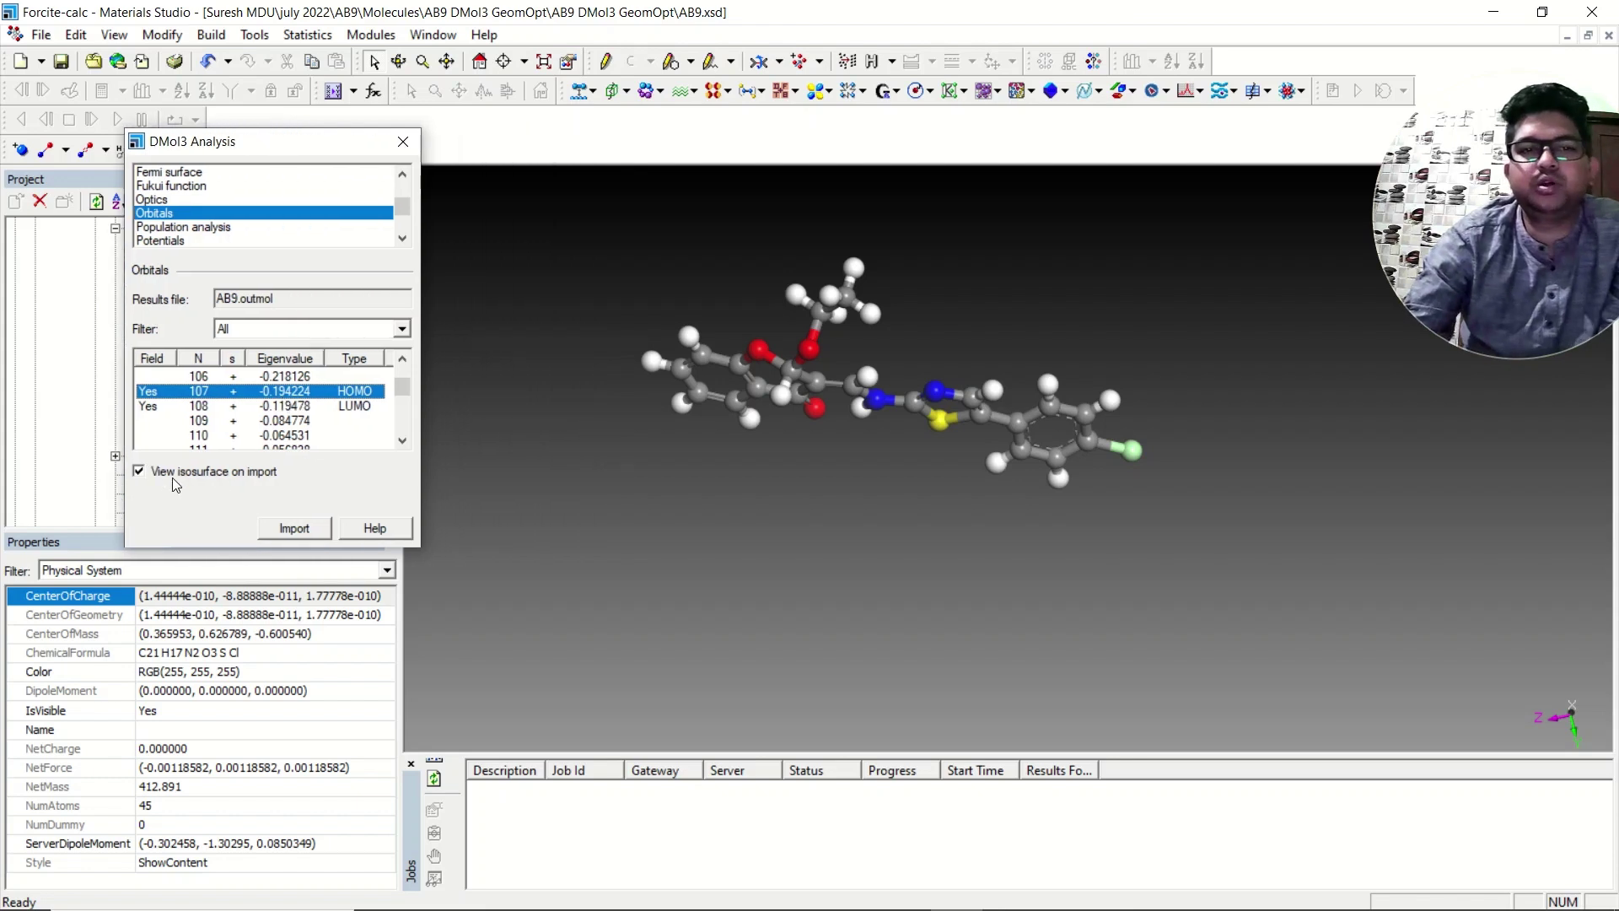
pyautogui.moveTo(823, 451); pyautogui.dragTo(835, 404, button='right')
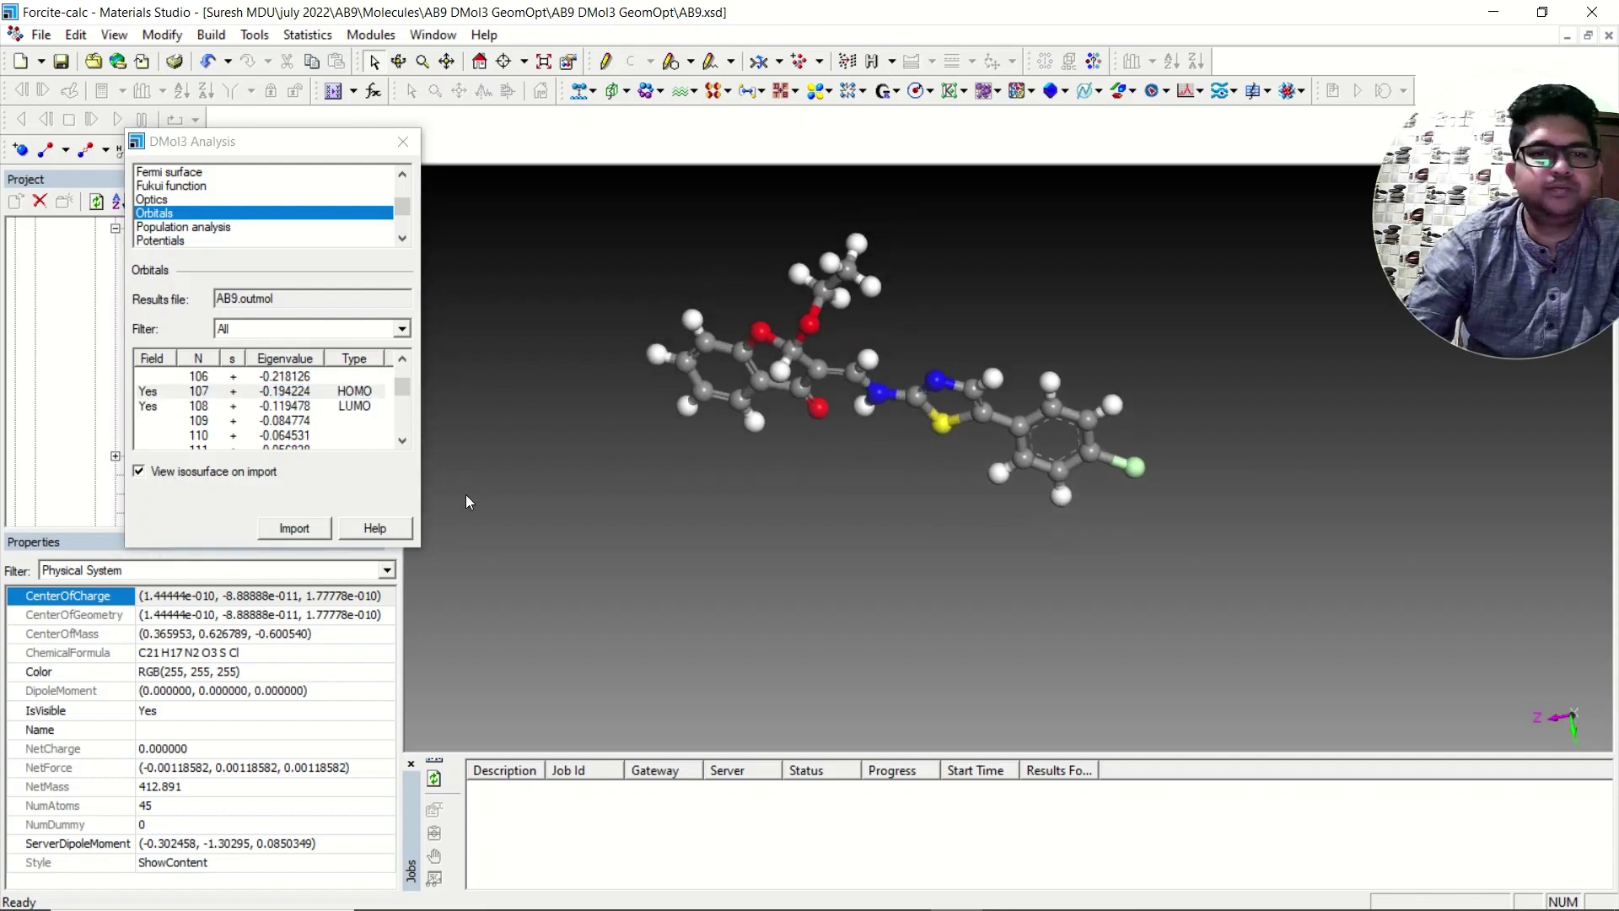
pyautogui.click(297, 529)
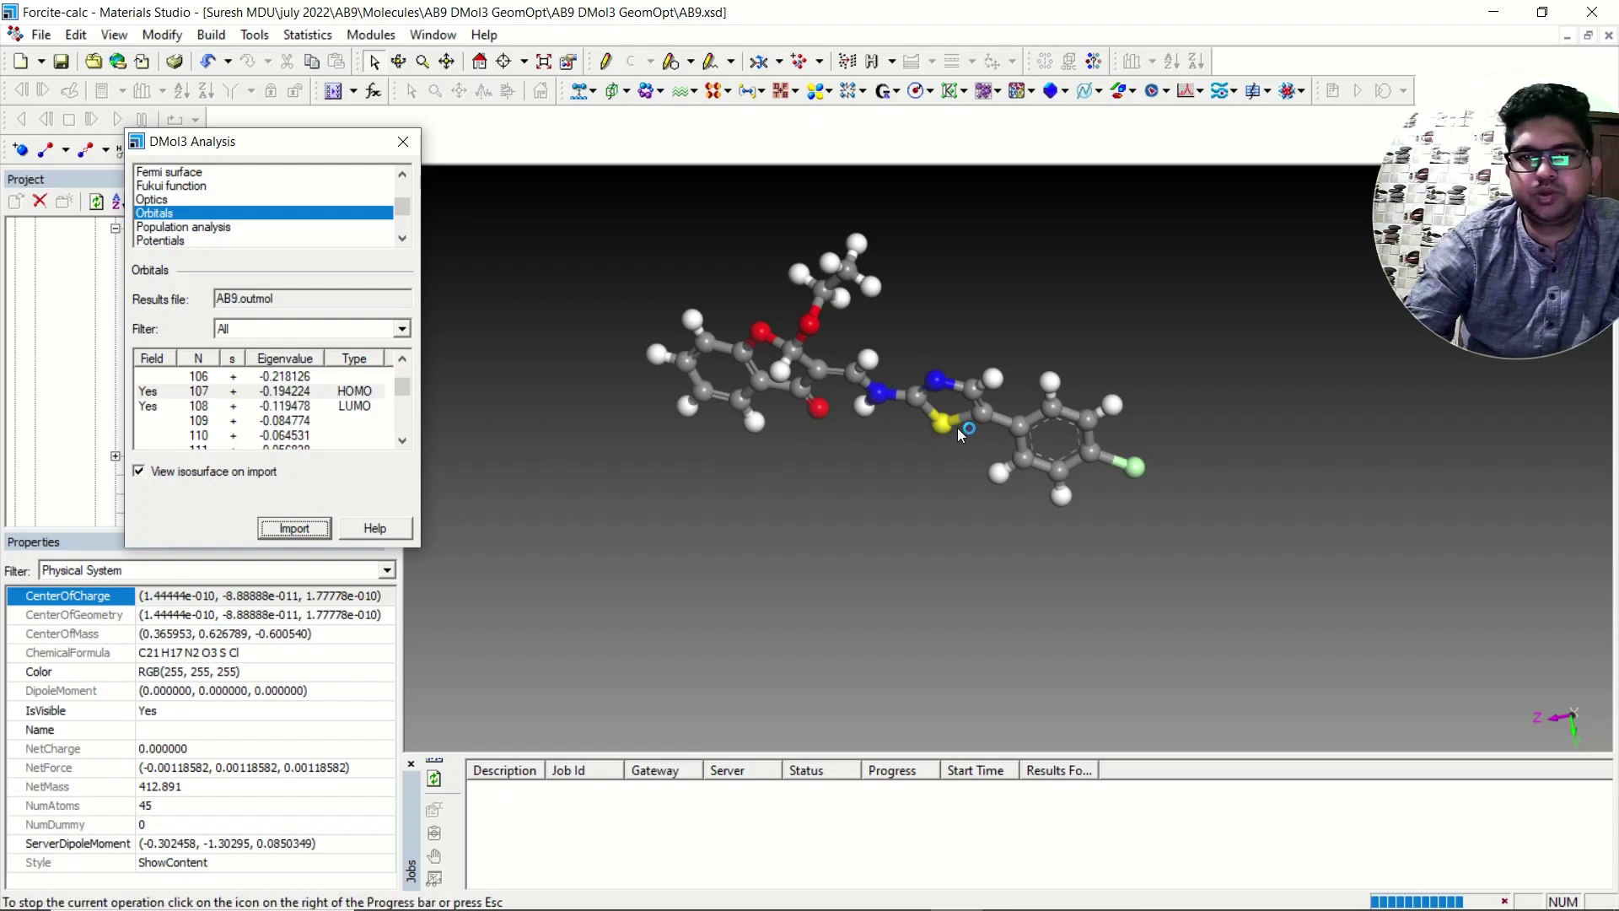
# Rotate and zoom the view to inspect the blue and yellow HOMO lobes along AB9
pyautogui.moveTo(939, 435); pyautogui.dragTo(995, 418, button='right')
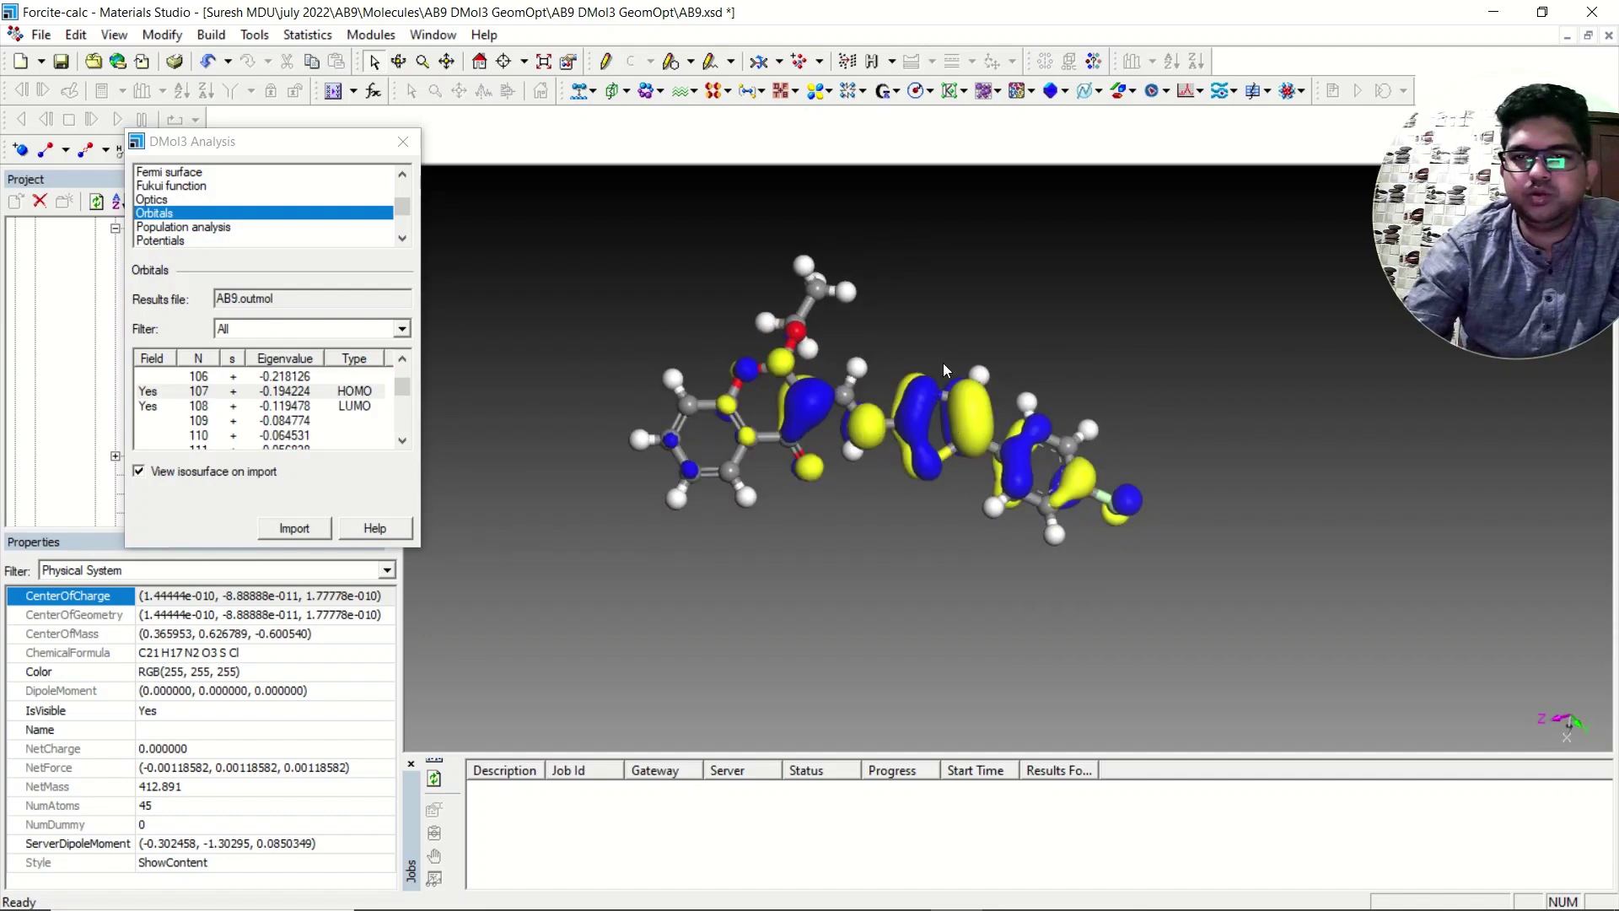
pyautogui.scroll(5, 943, 362)
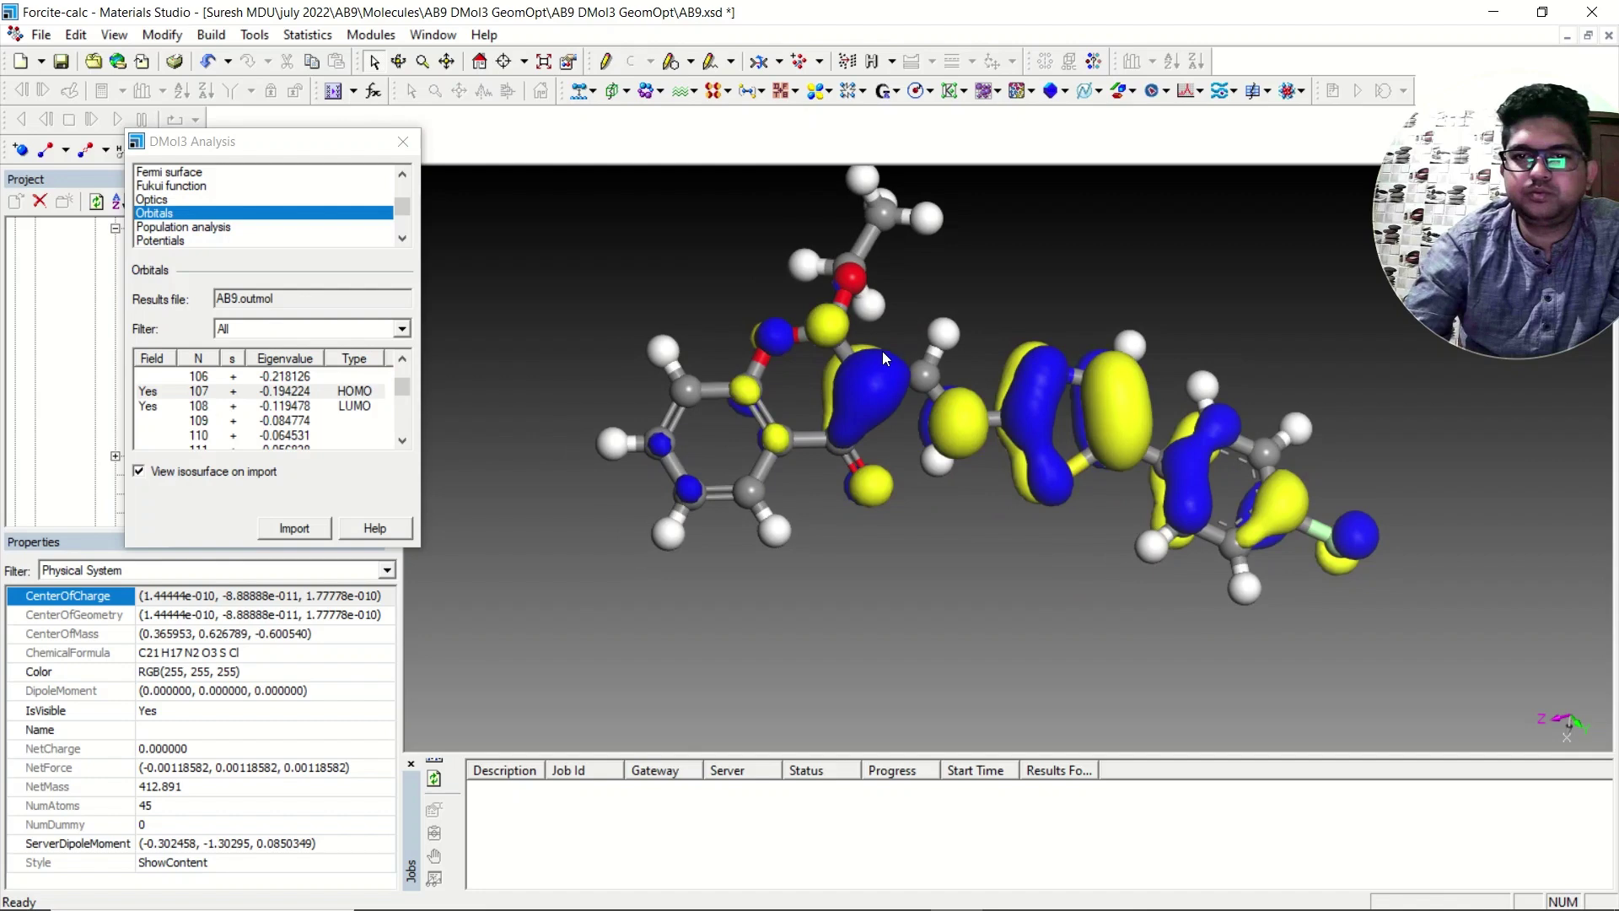
pyautogui.moveTo(782, 384); pyautogui.dragTo(727, 401, button='right')
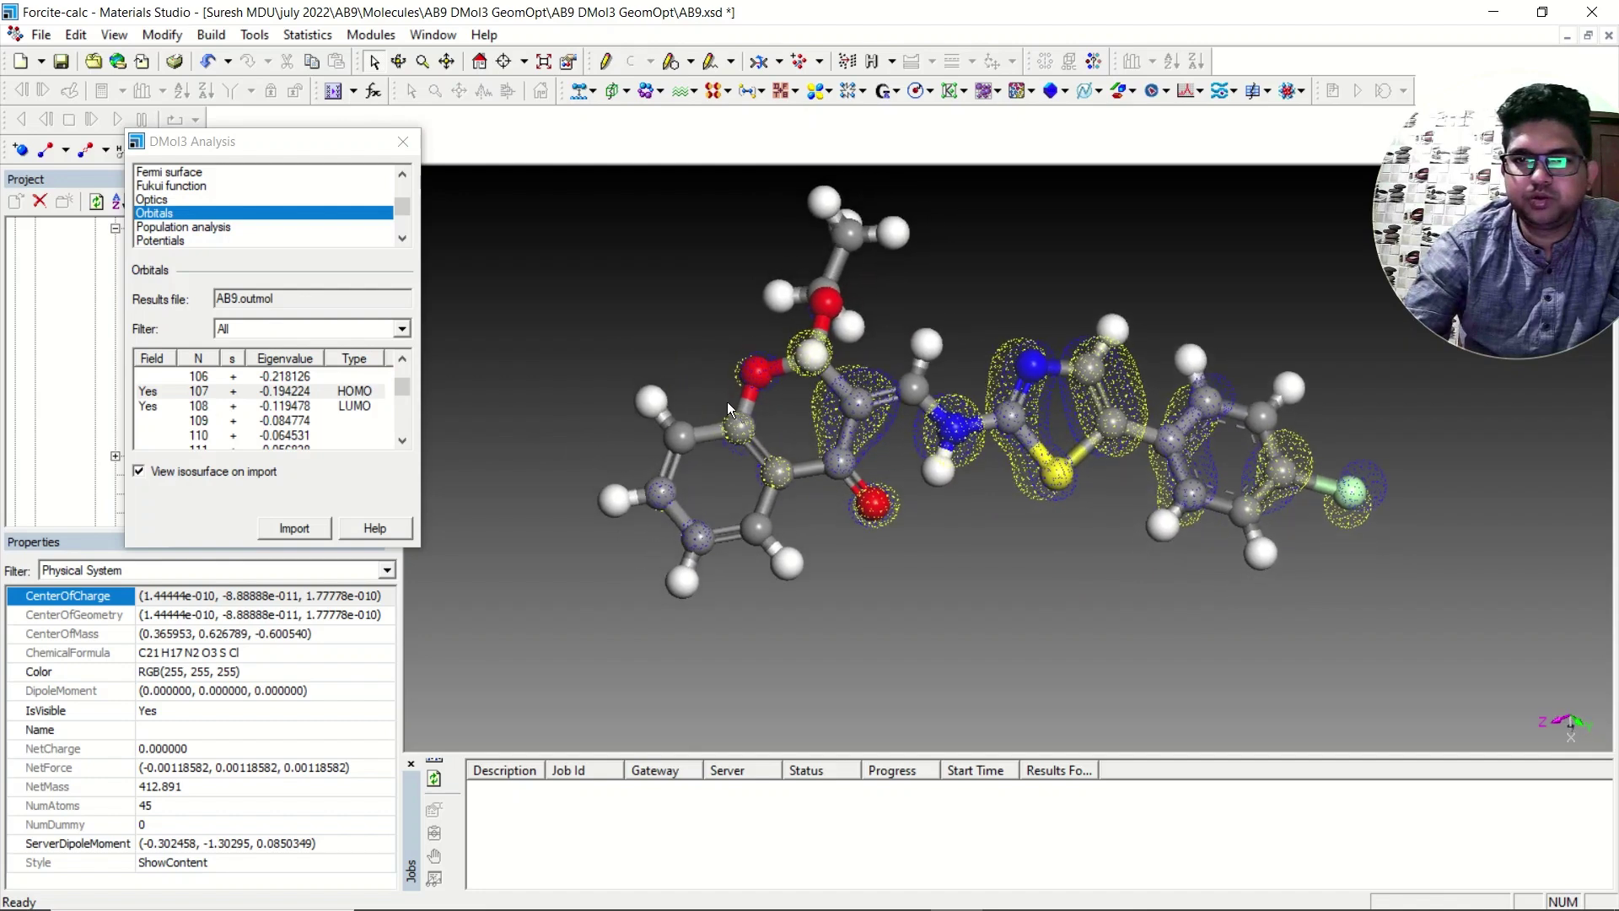
pyautogui.moveTo(1054, 472); pyautogui.dragTo(1059, 477, button='right')
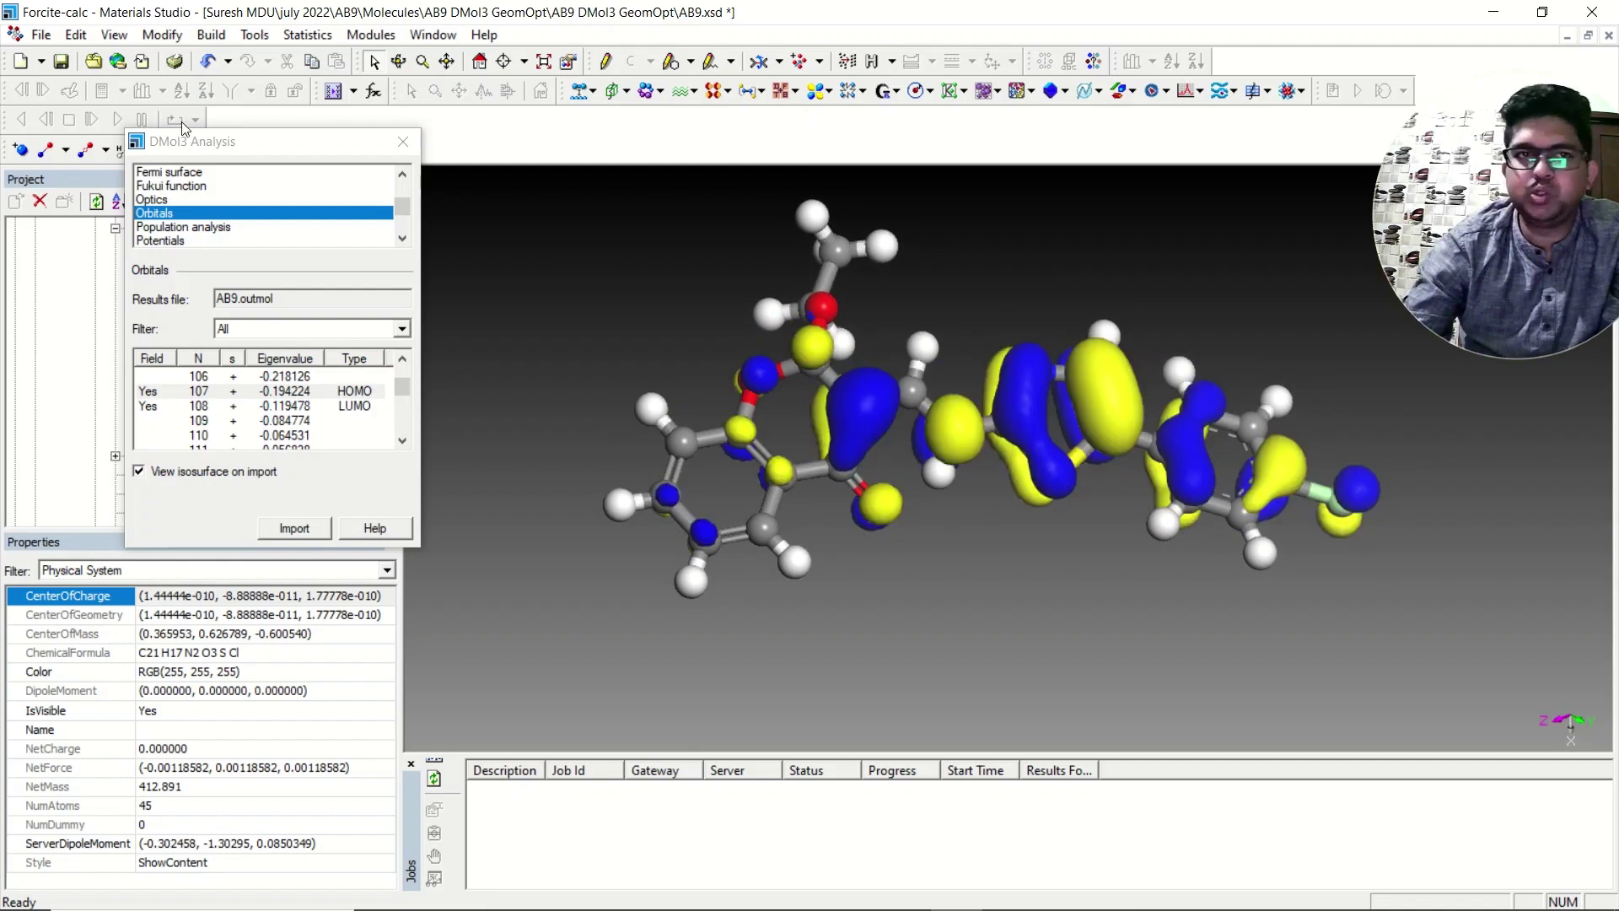
pyautogui.click(42, 35)
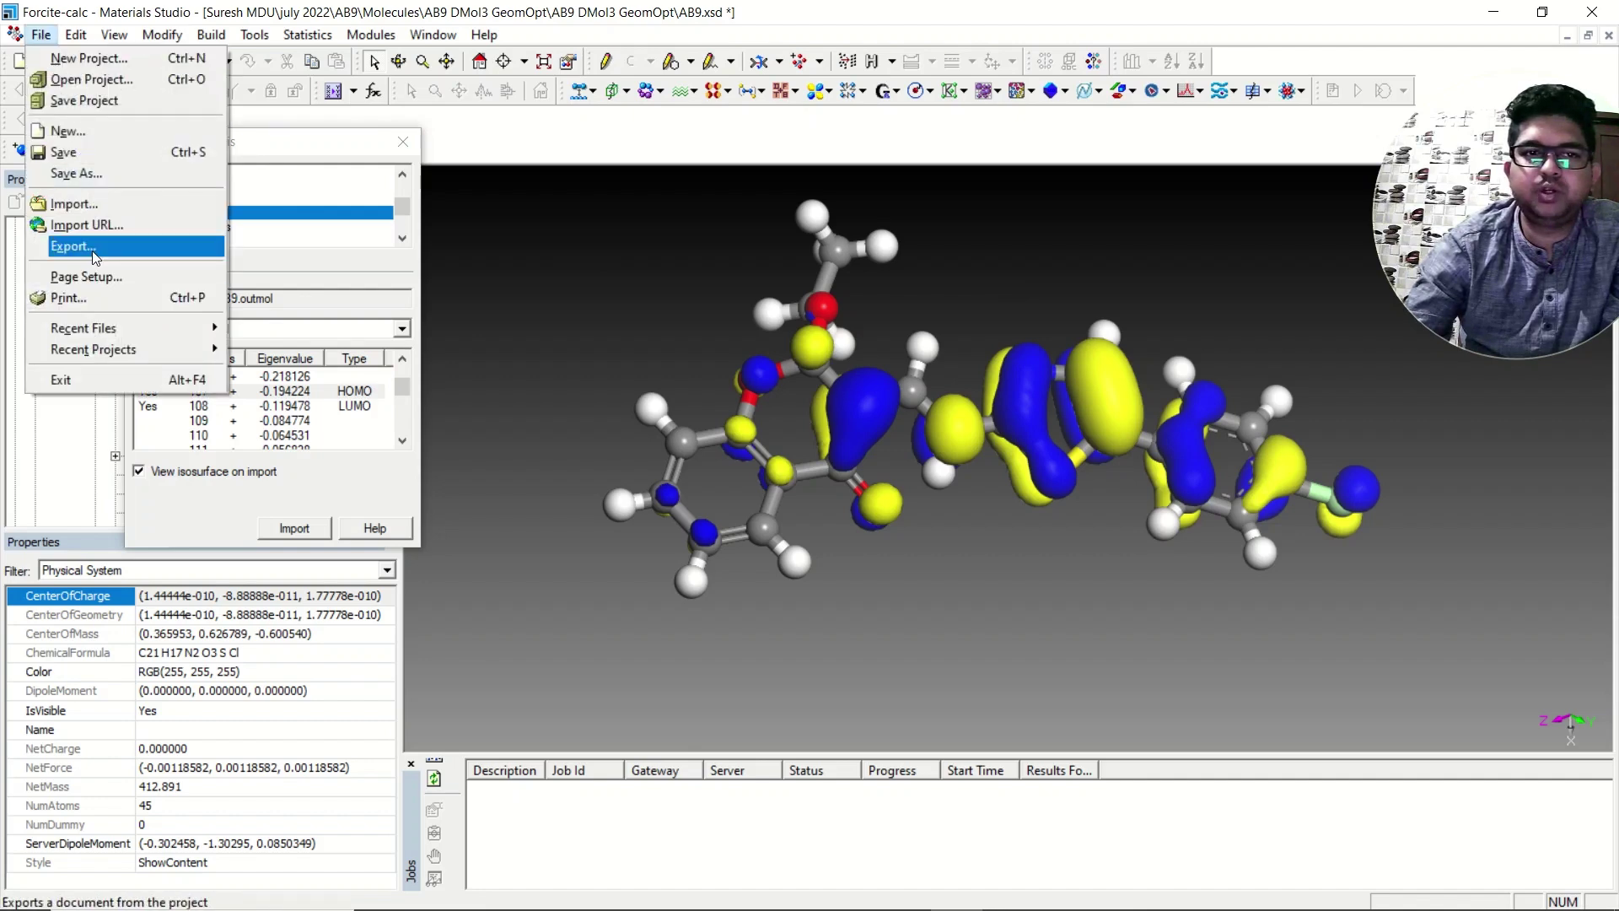
pyautogui.click(686, 385)
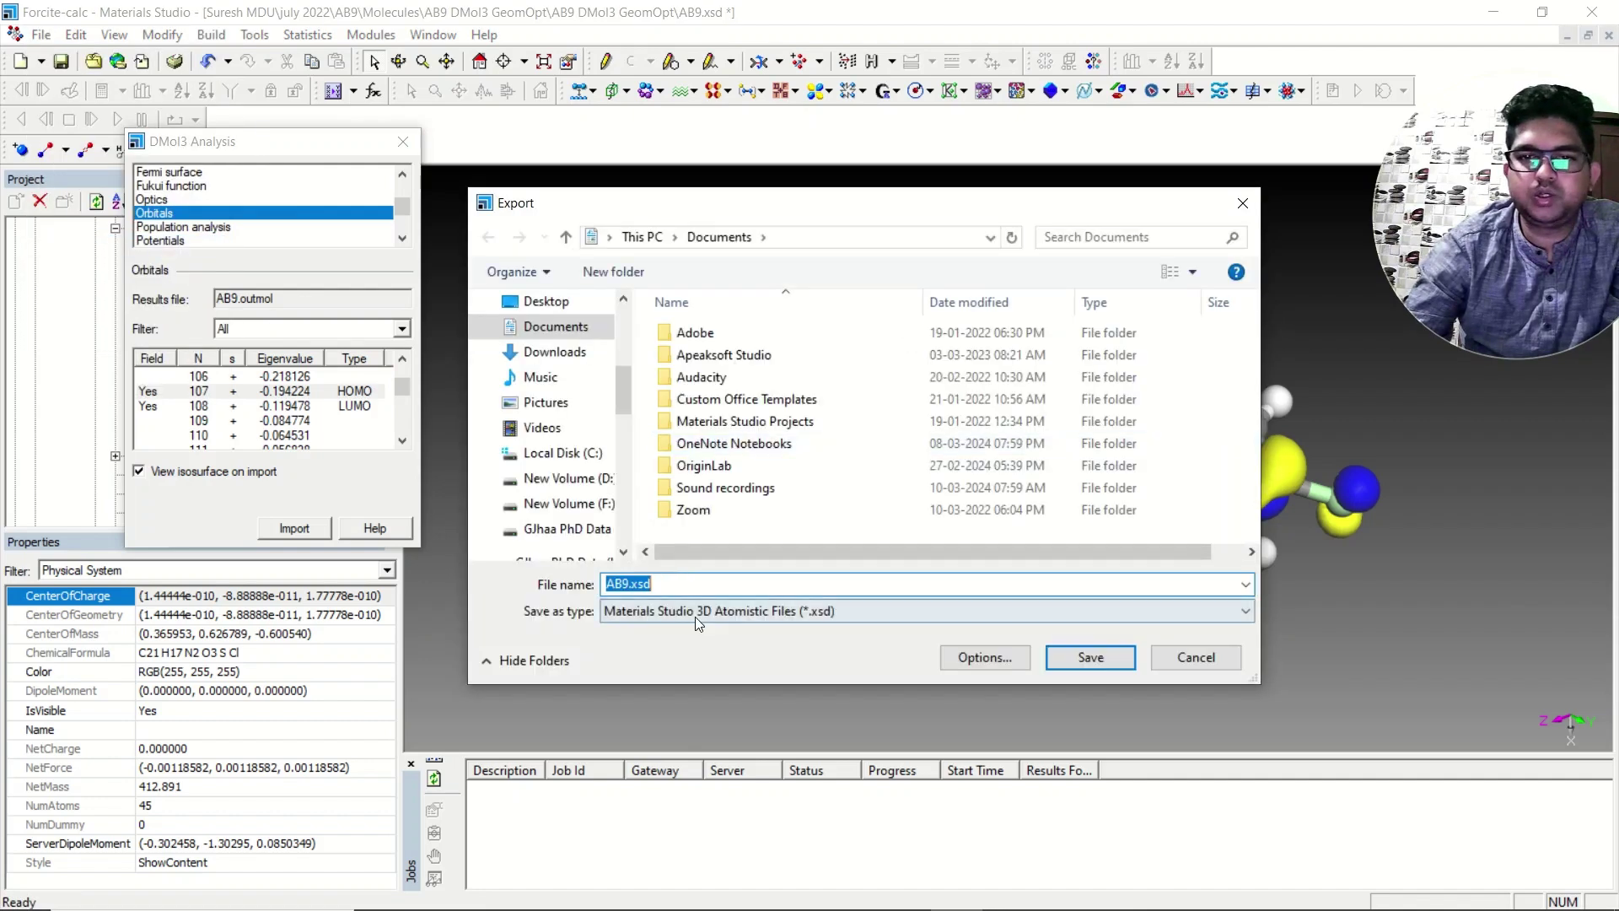
pyautogui.click(694, 614)
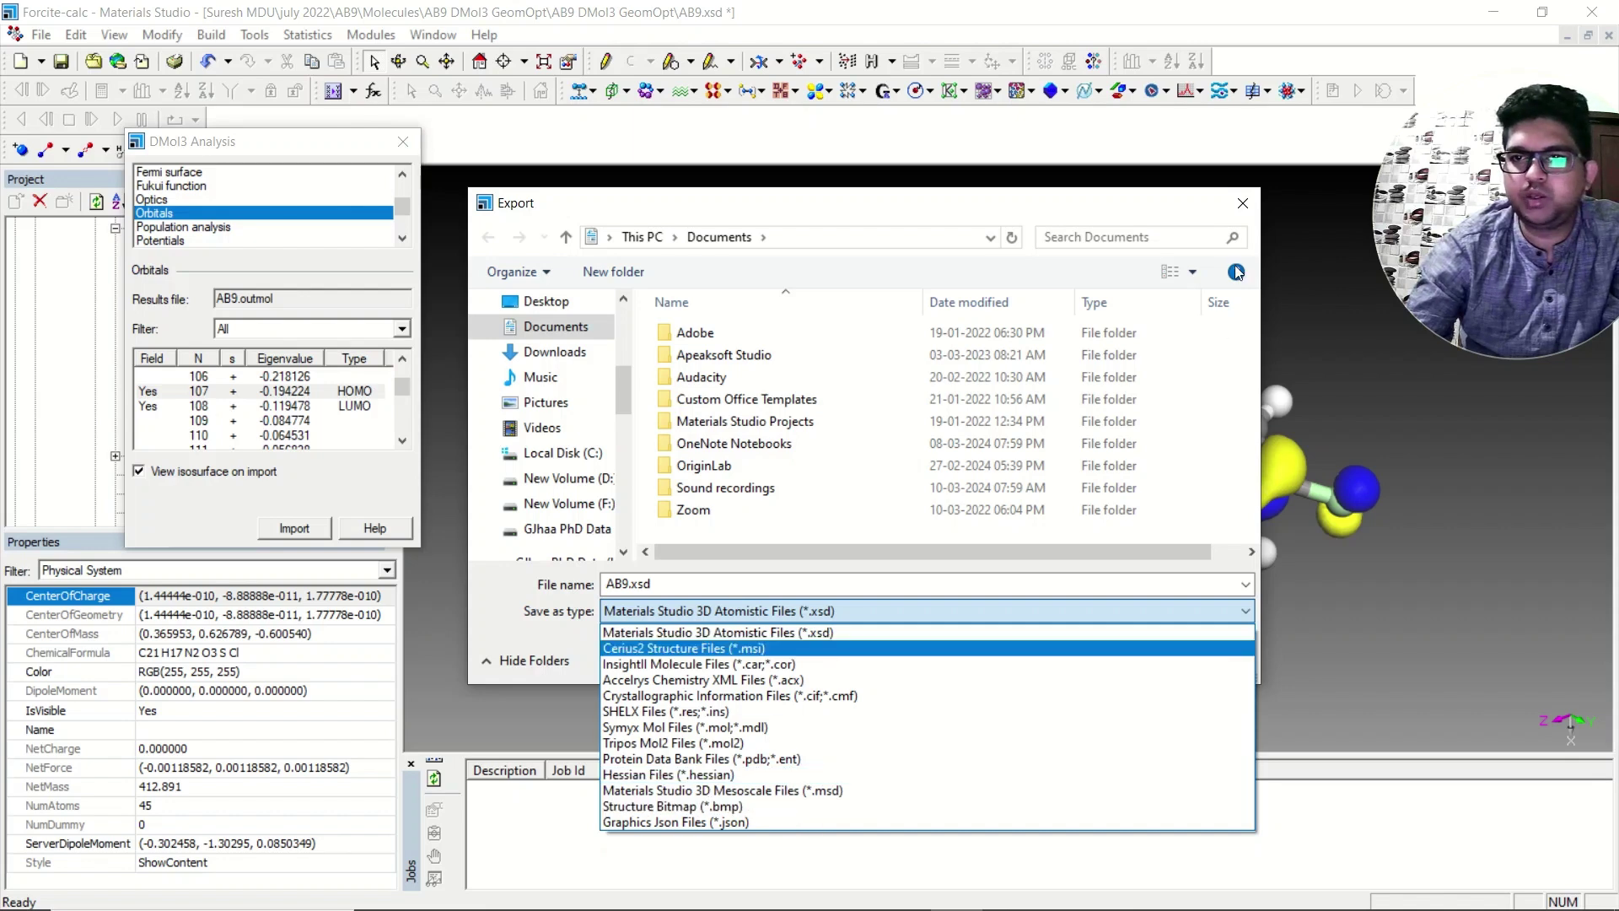
pyautogui.click(1244, 211)
pyautogui.click(1243, 206)
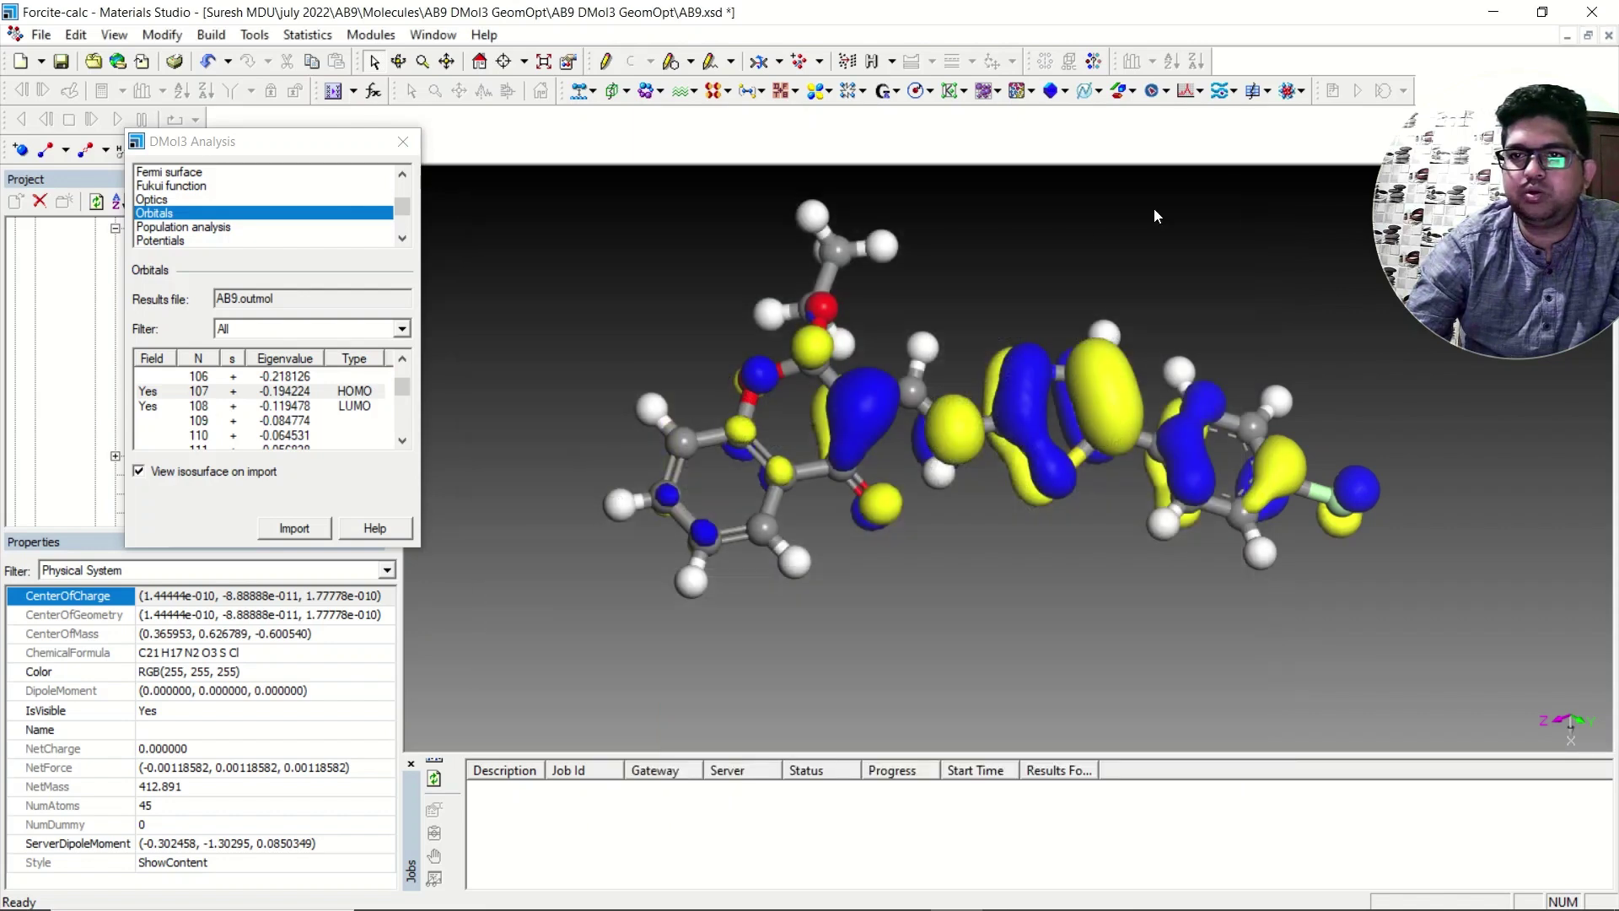
pyautogui.rightClick(912, 275)
pyautogui.click(949, 307)
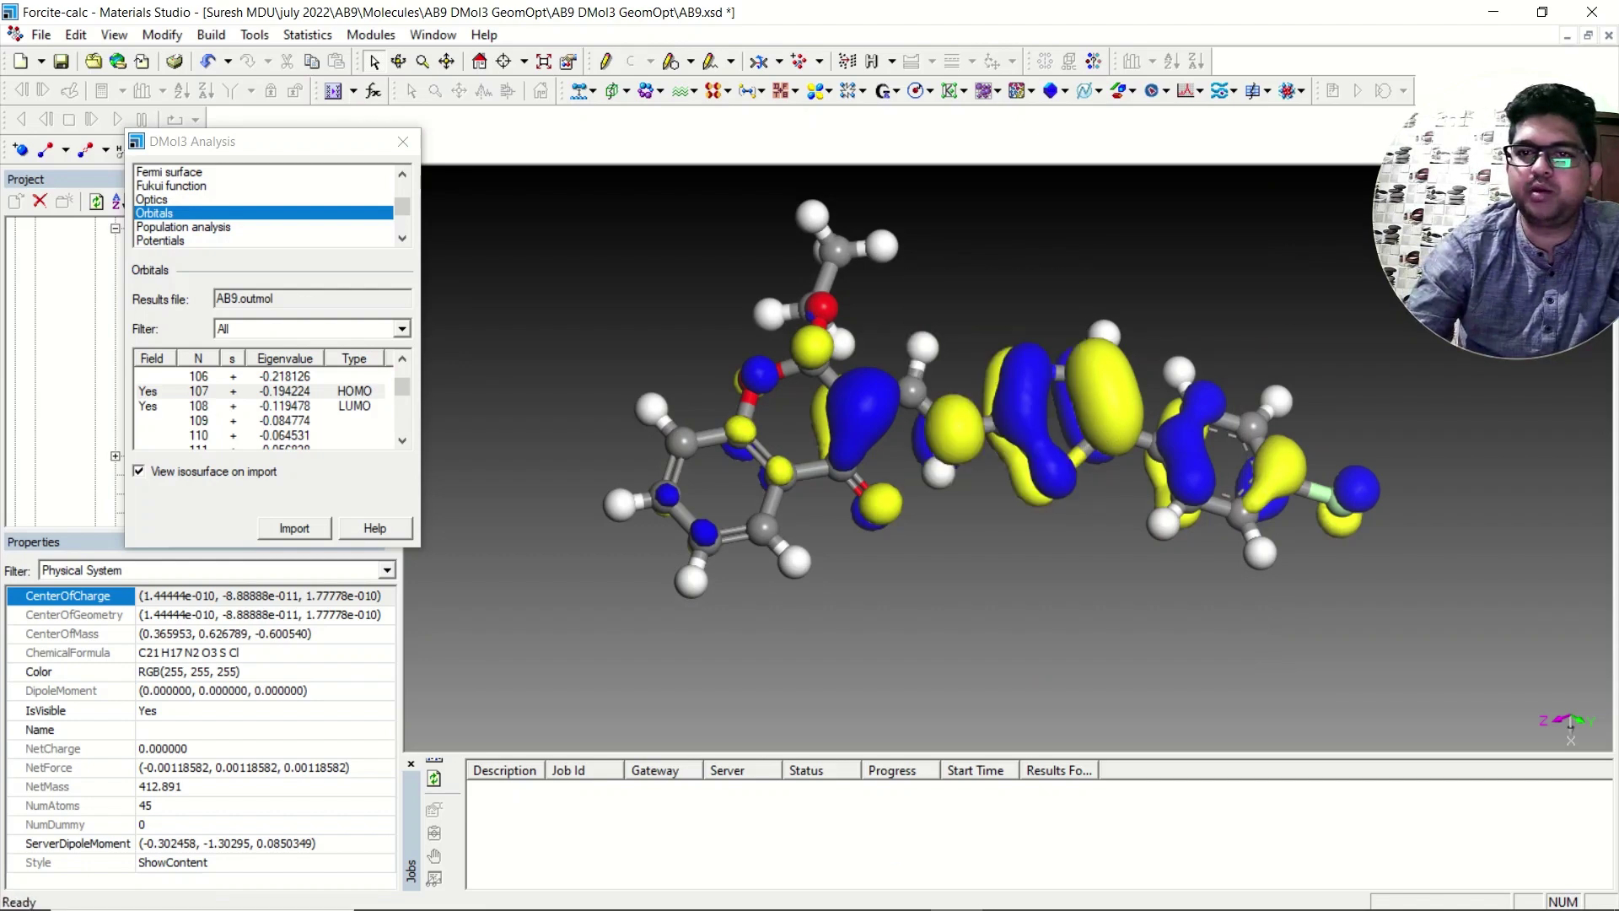
# Switch to PowerPoint and open the blank slide's paste options, closing them without pasting
pyautogui.click(818, 895)
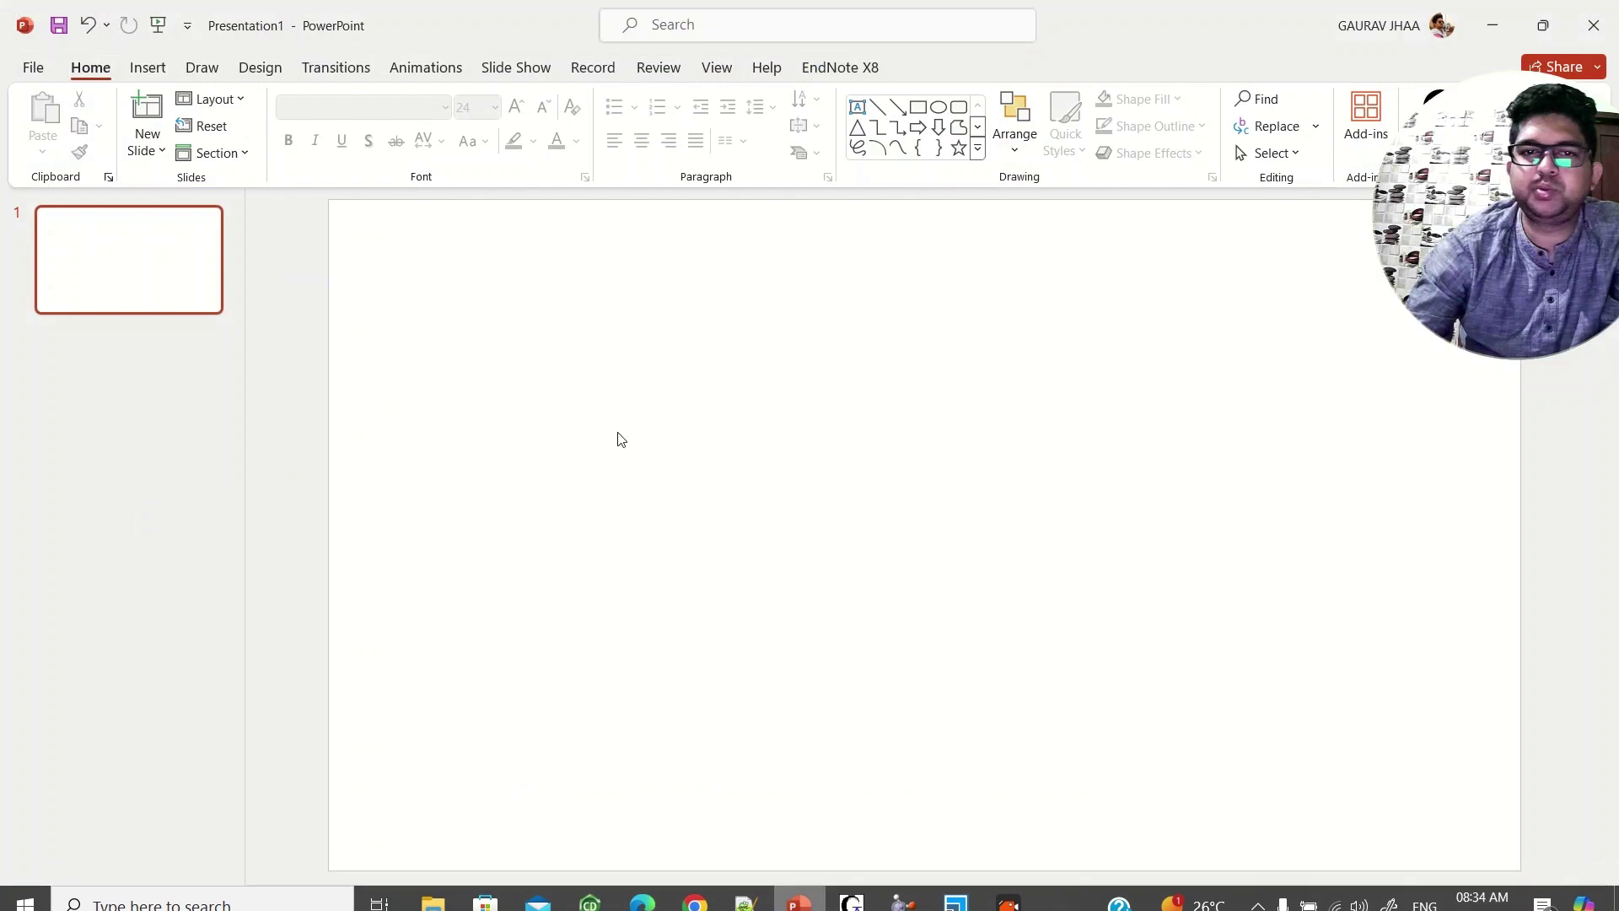
pyautogui.rightClick(542, 321)
pyautogui.rightClick(471, 336)
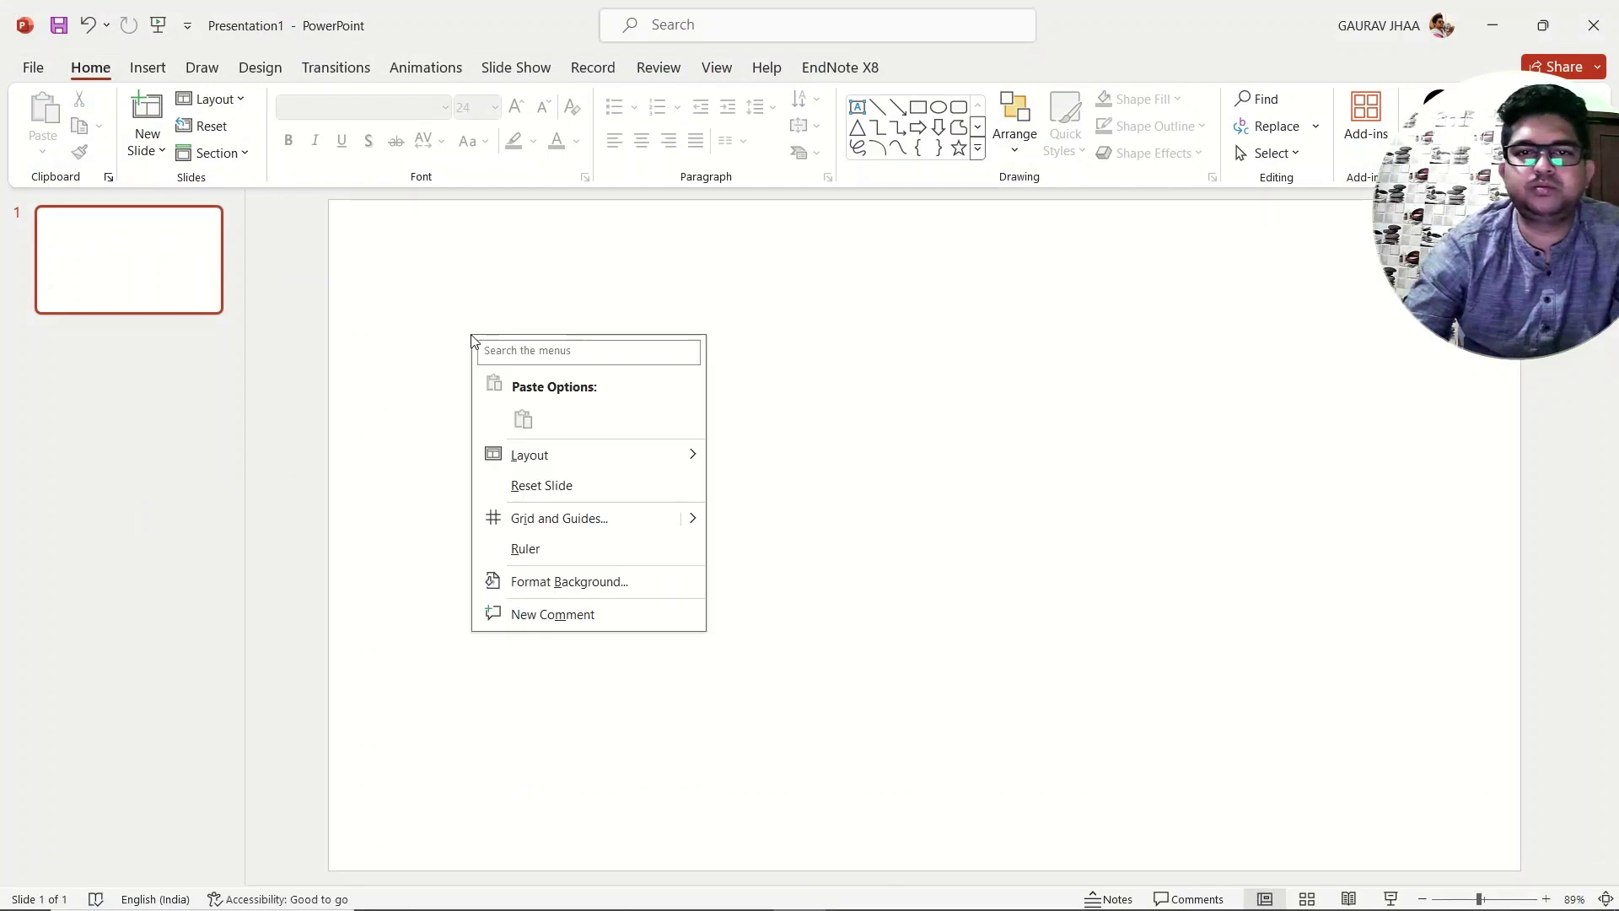
pyautogui.click(463, 299)
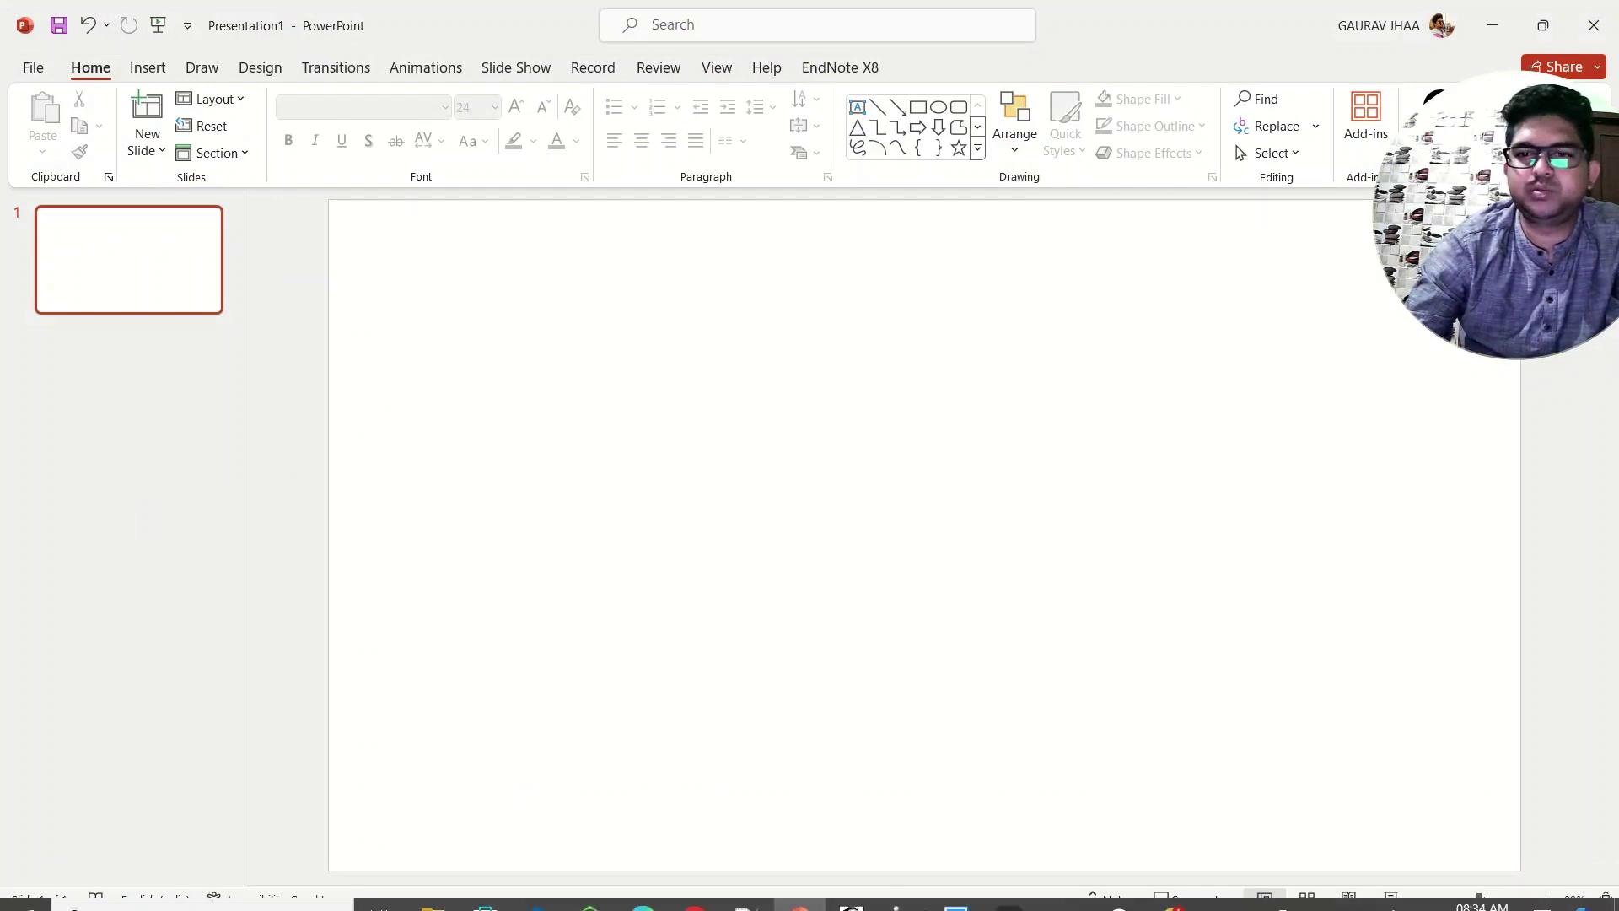
# Dismiss the Materials Studio rendering error, recheck the blank slide, then minimize PowerPoint
pyautogui.click(941, 896)
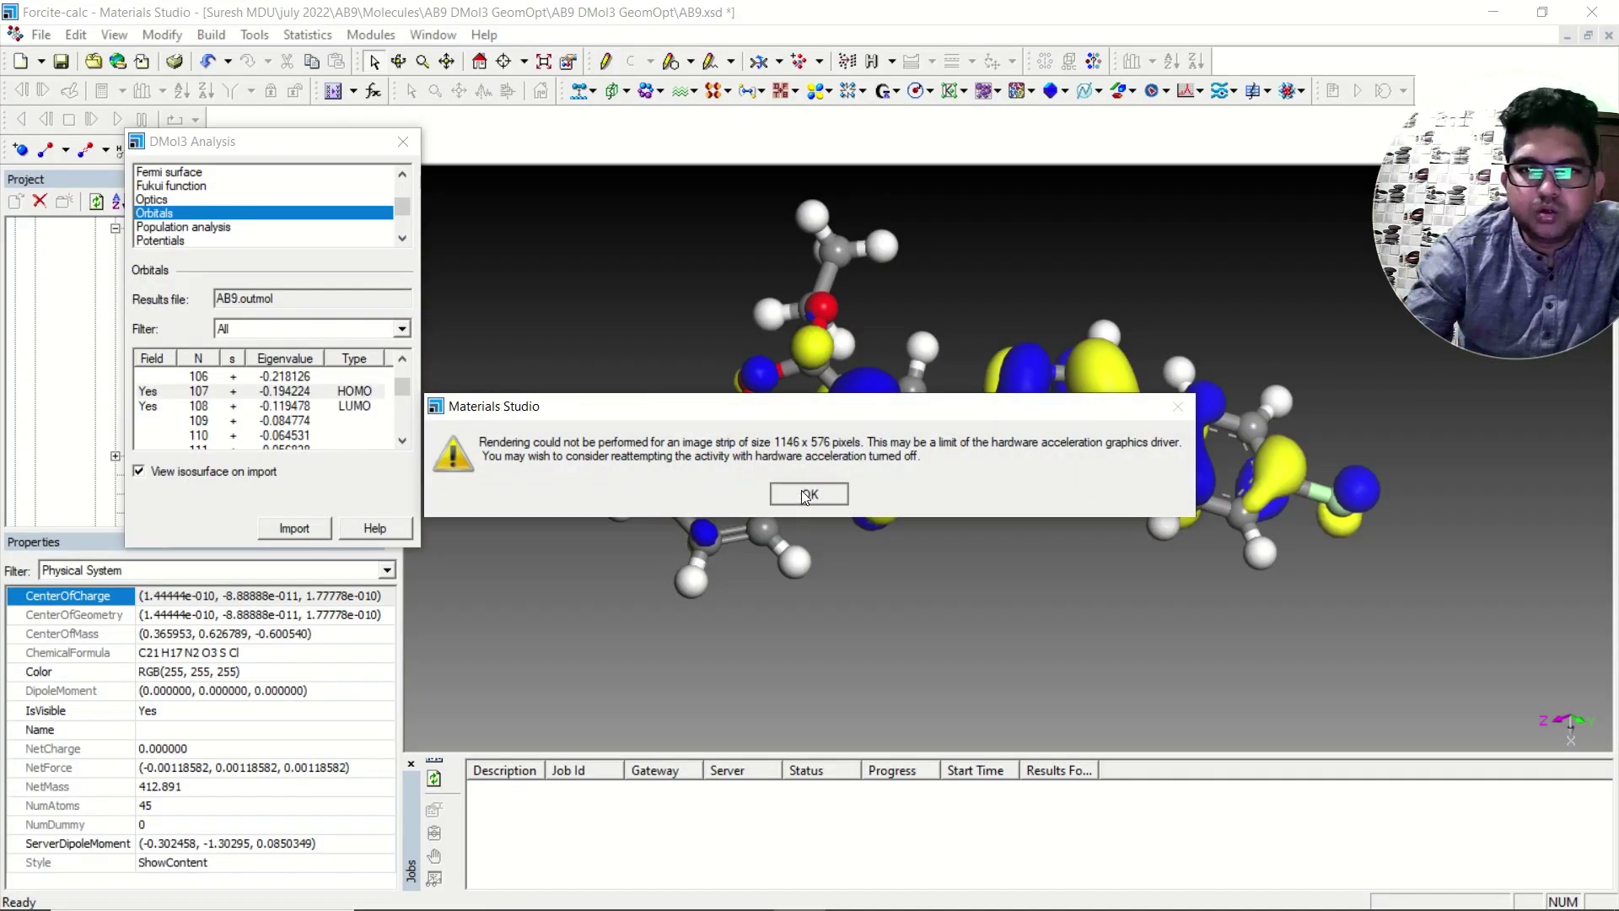
pyautogui.click(801, 492)
pyautogui.click(795, 892)
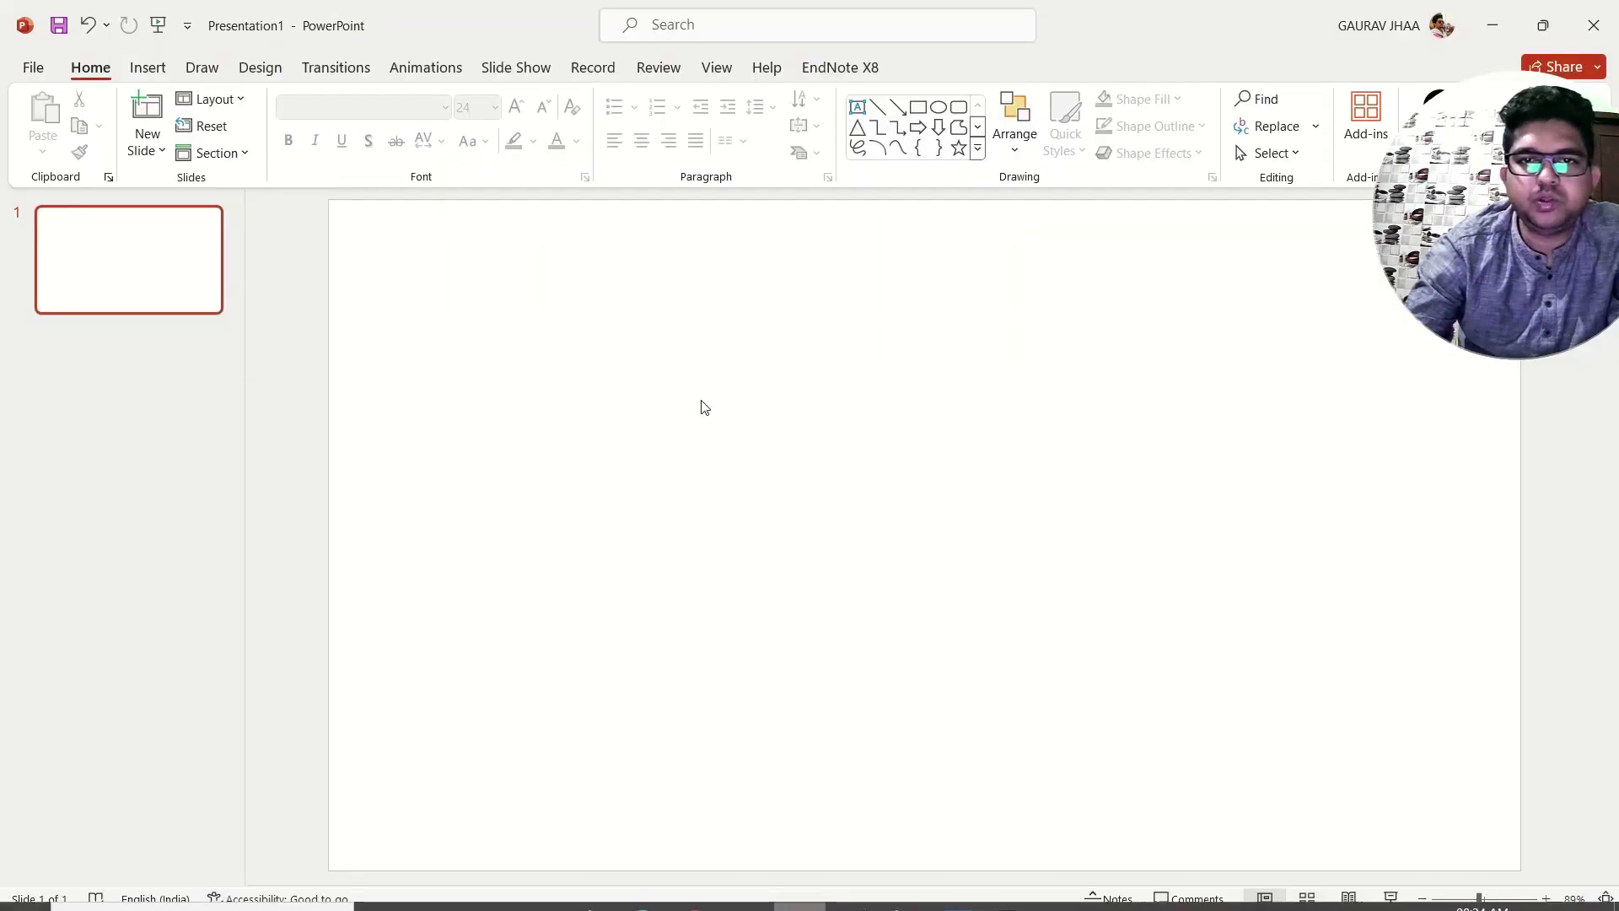
pyautogui.rightClick(644, 360)
pyautogui.click(581, 347)
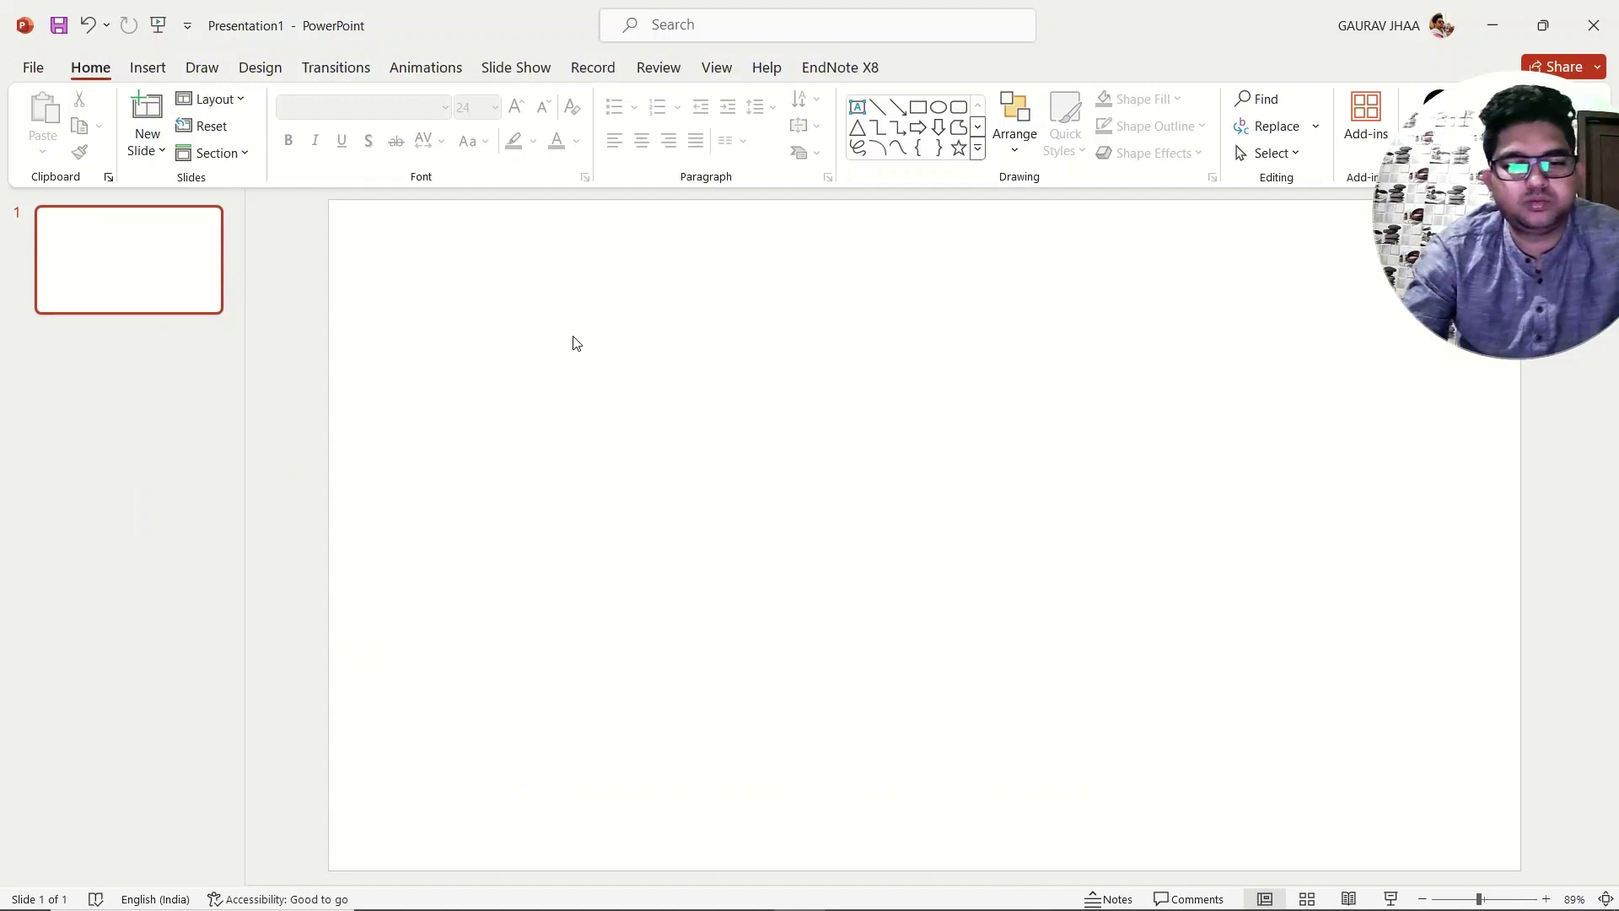
pyautogui.click(1511, 34)
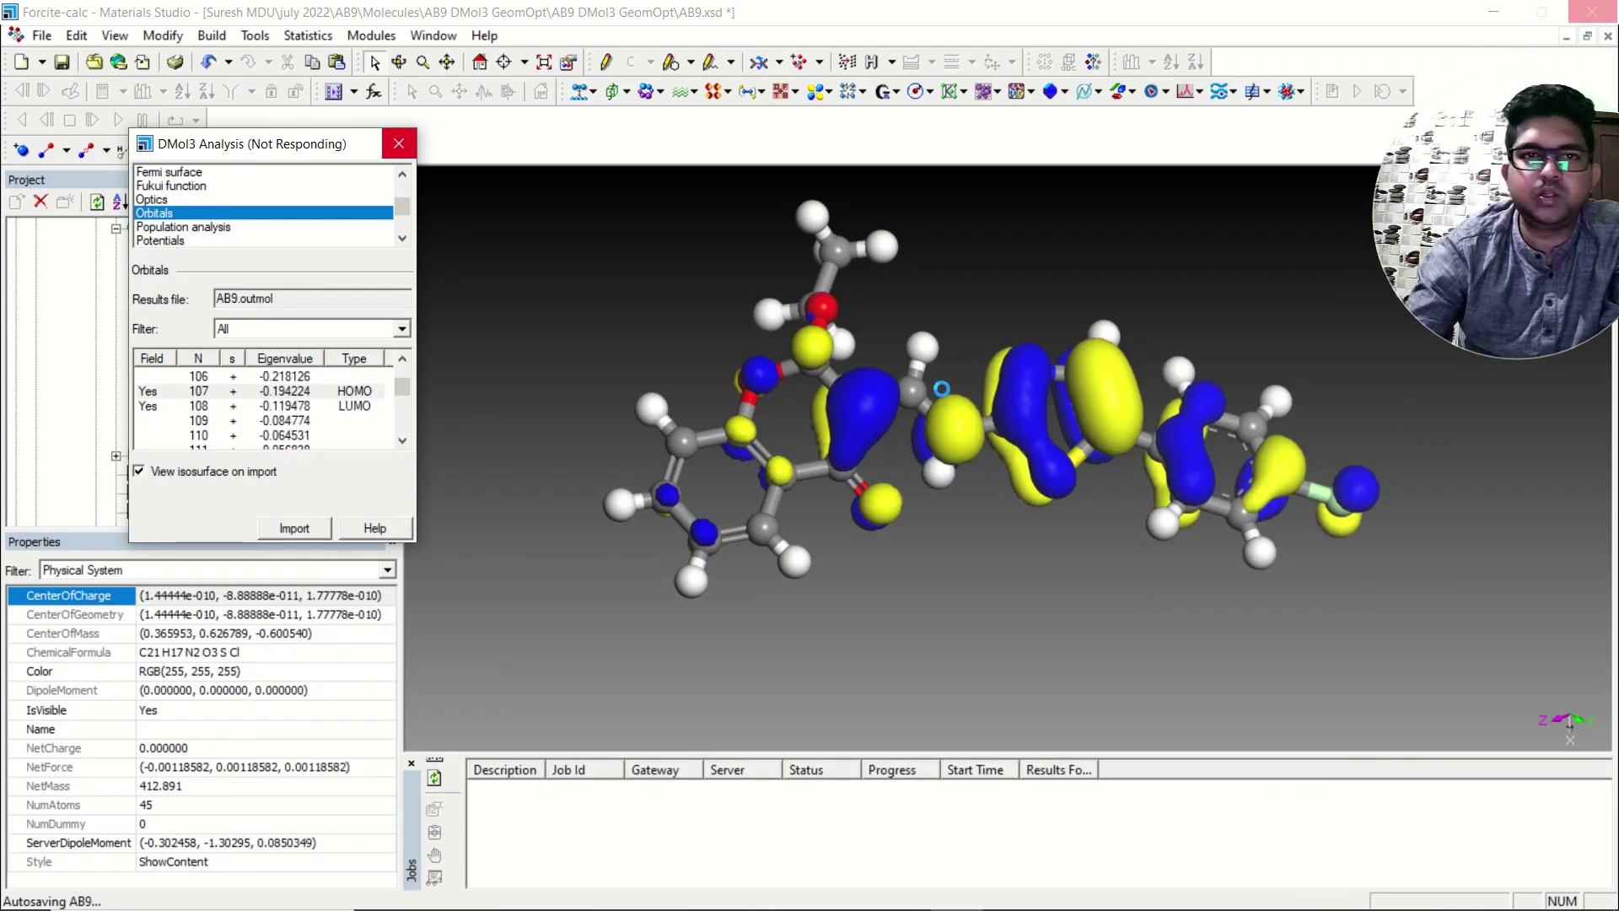
# Copy the 3D view of AB9 with its orbital isosurface from the viewer's right-click menu
pyautogui.scroll(-3, 958, 352)
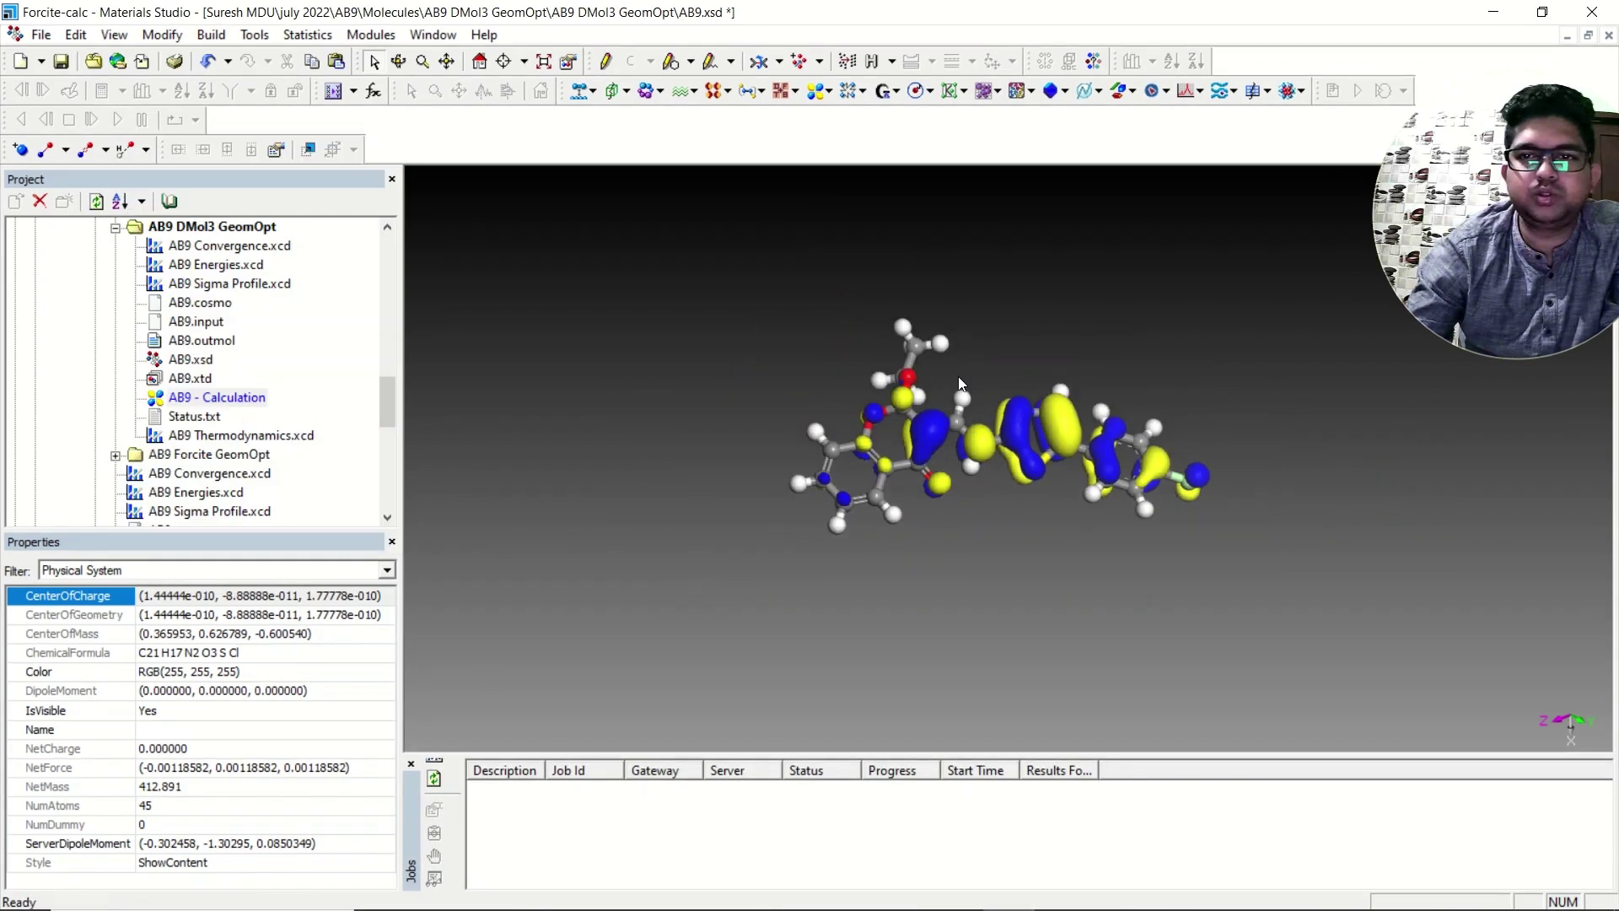
pyautogui.rightClick(983, 336)
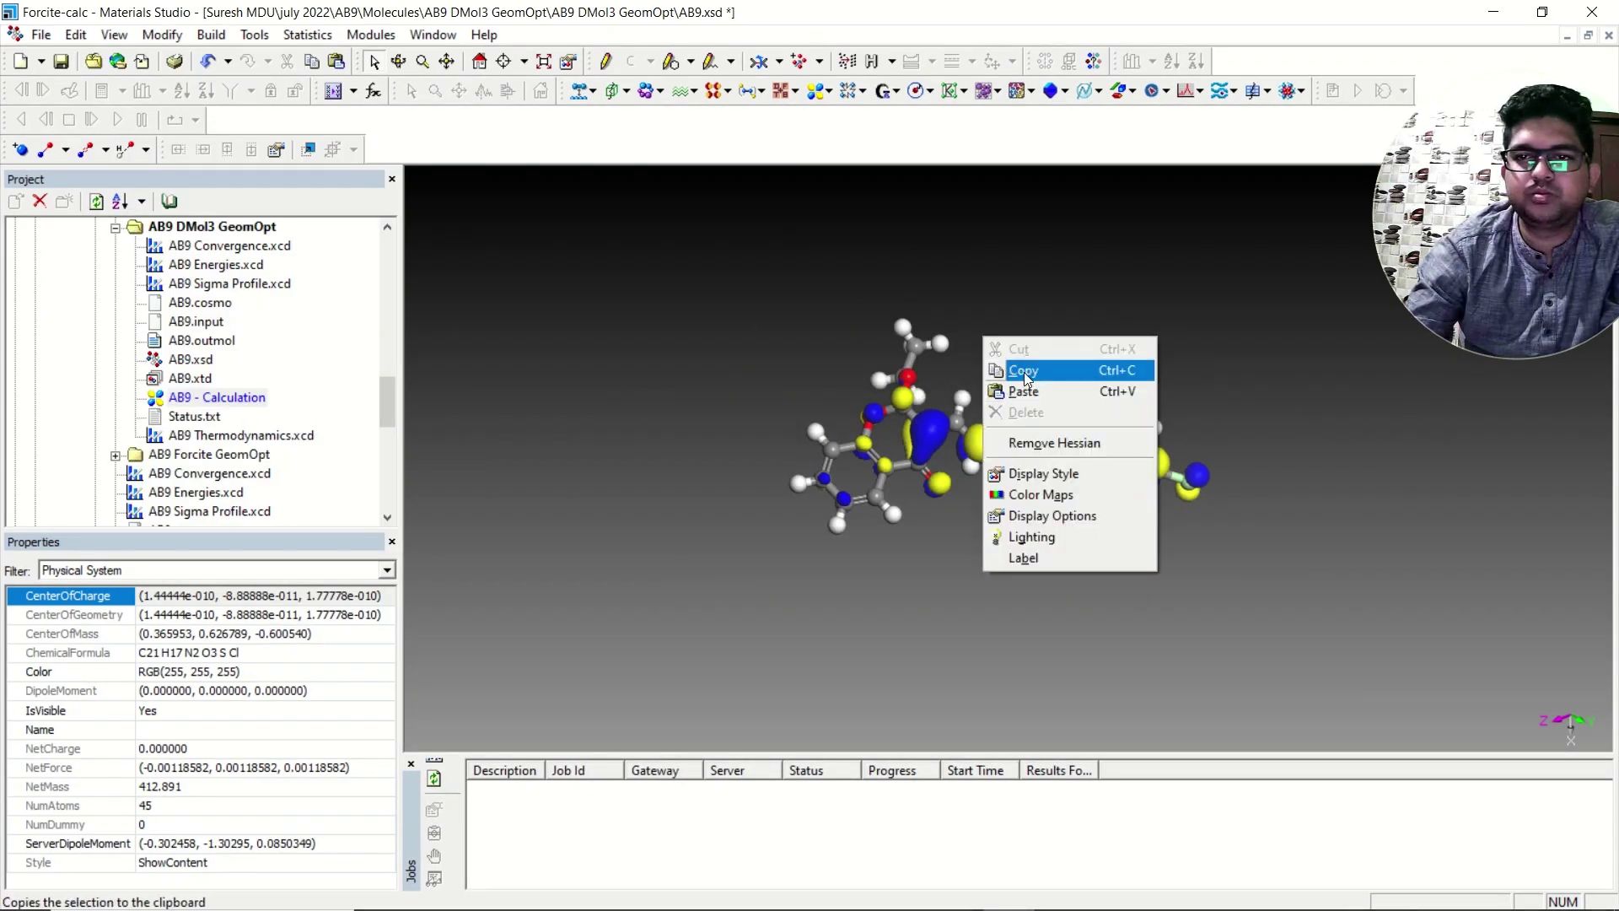
pyautogui.click(1025, 379)
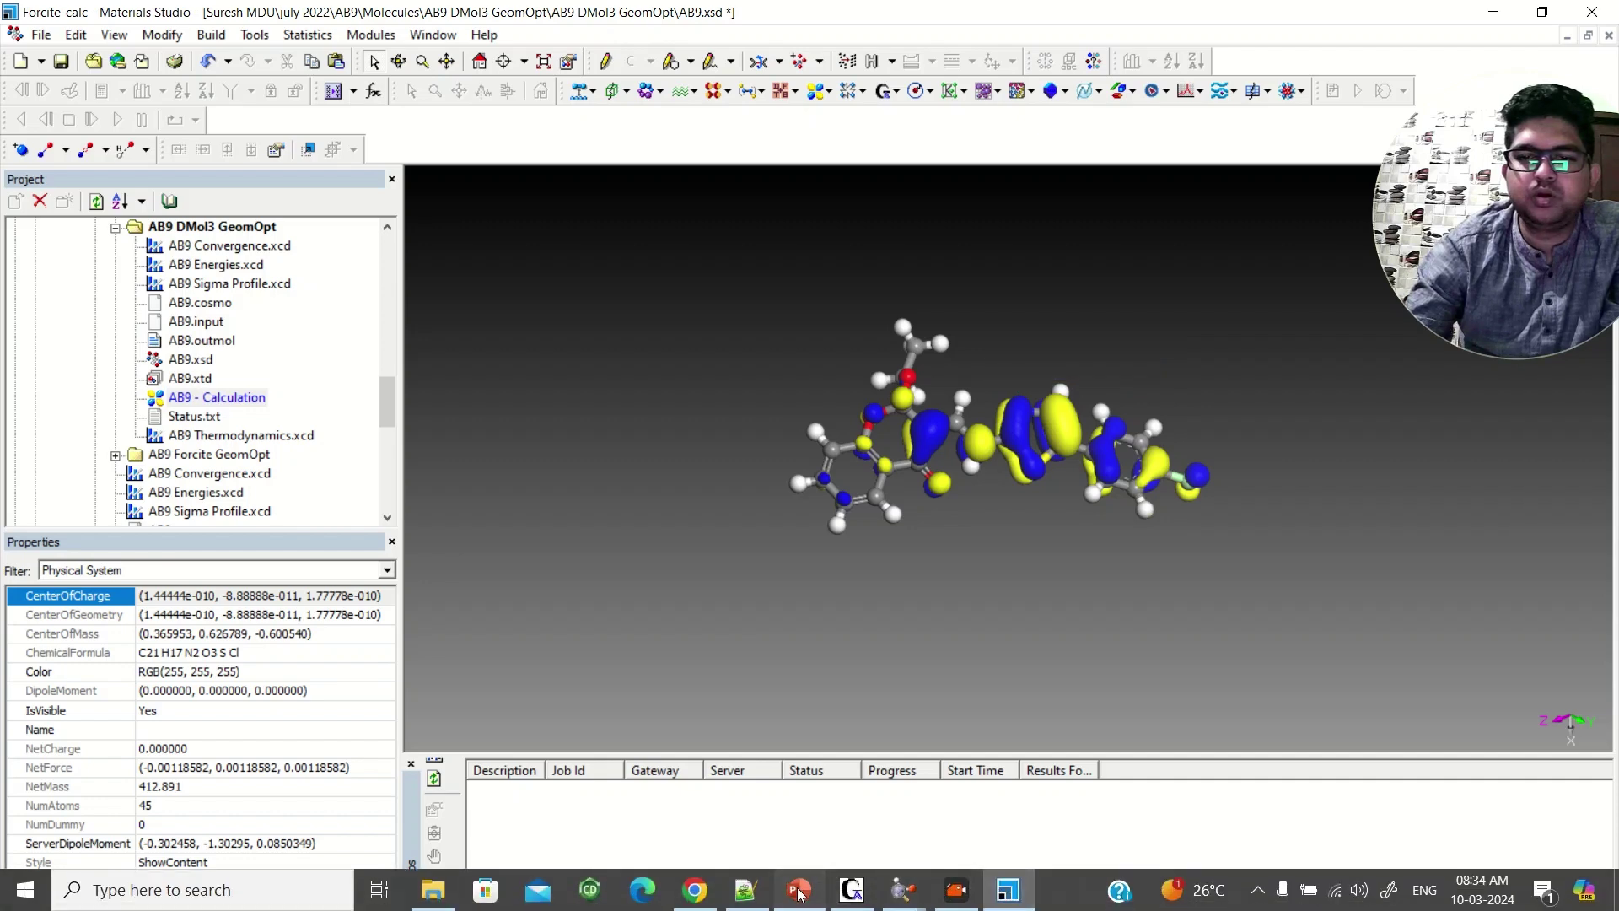
# Switch to PowerPoint and open the blank slide's paste menu, closing it without pasting
pyautogui.click(799, 892)
pyautogui.rightClick(723, 398)
pyautogui.click(684, 381)
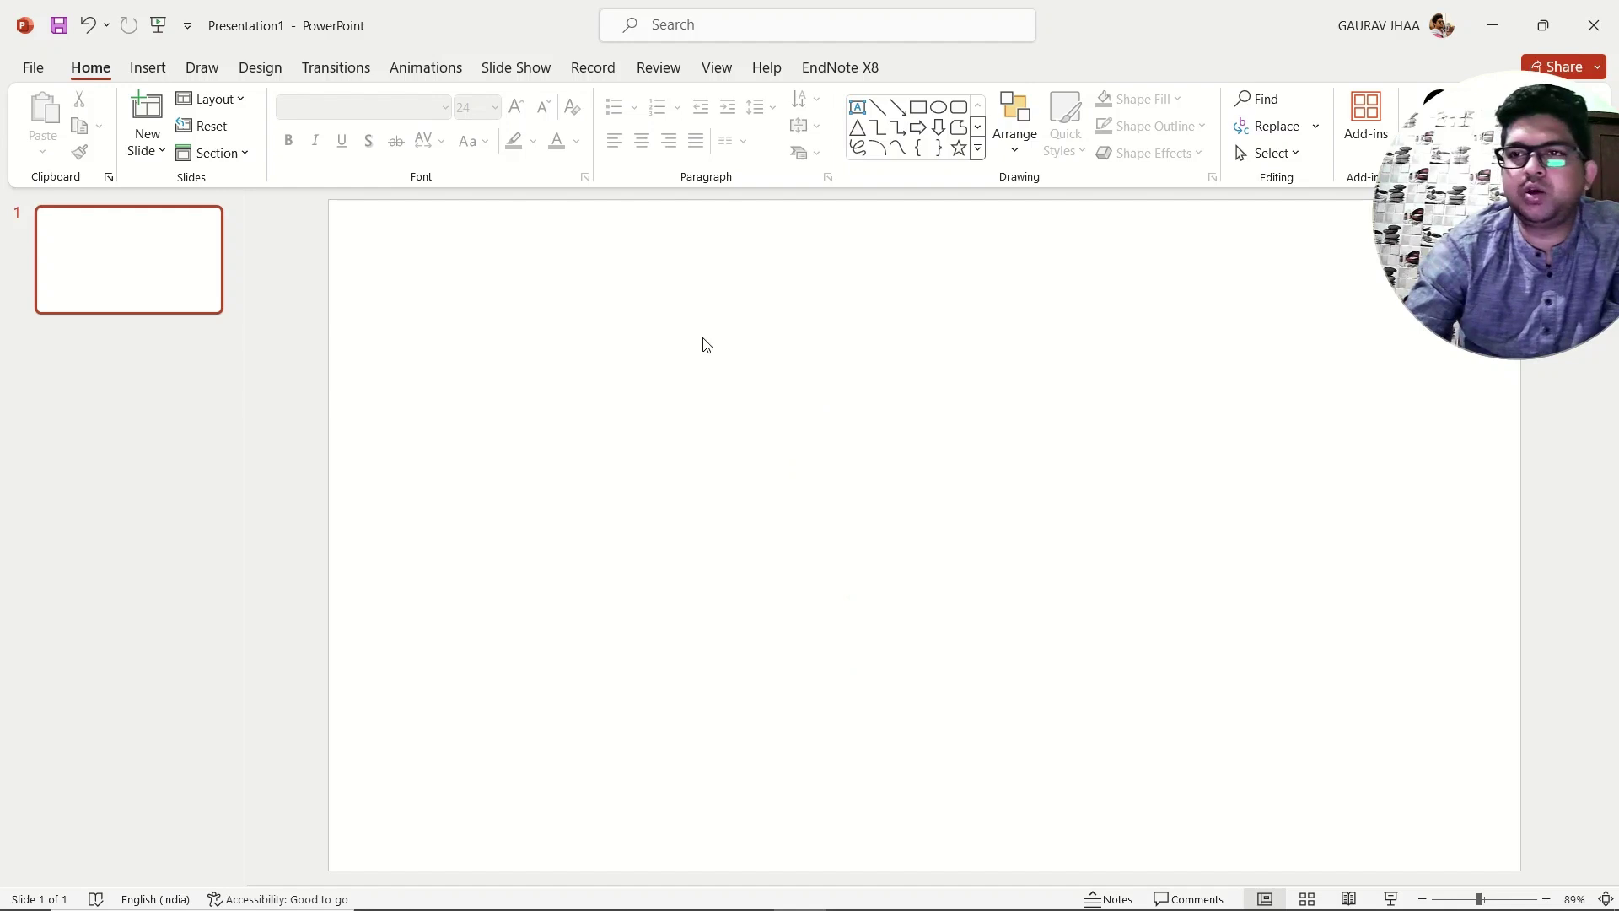
# Minimize PowerPoint from the taskbar to bring Materials Studio back
pyautogui.moveTo(907, 877)
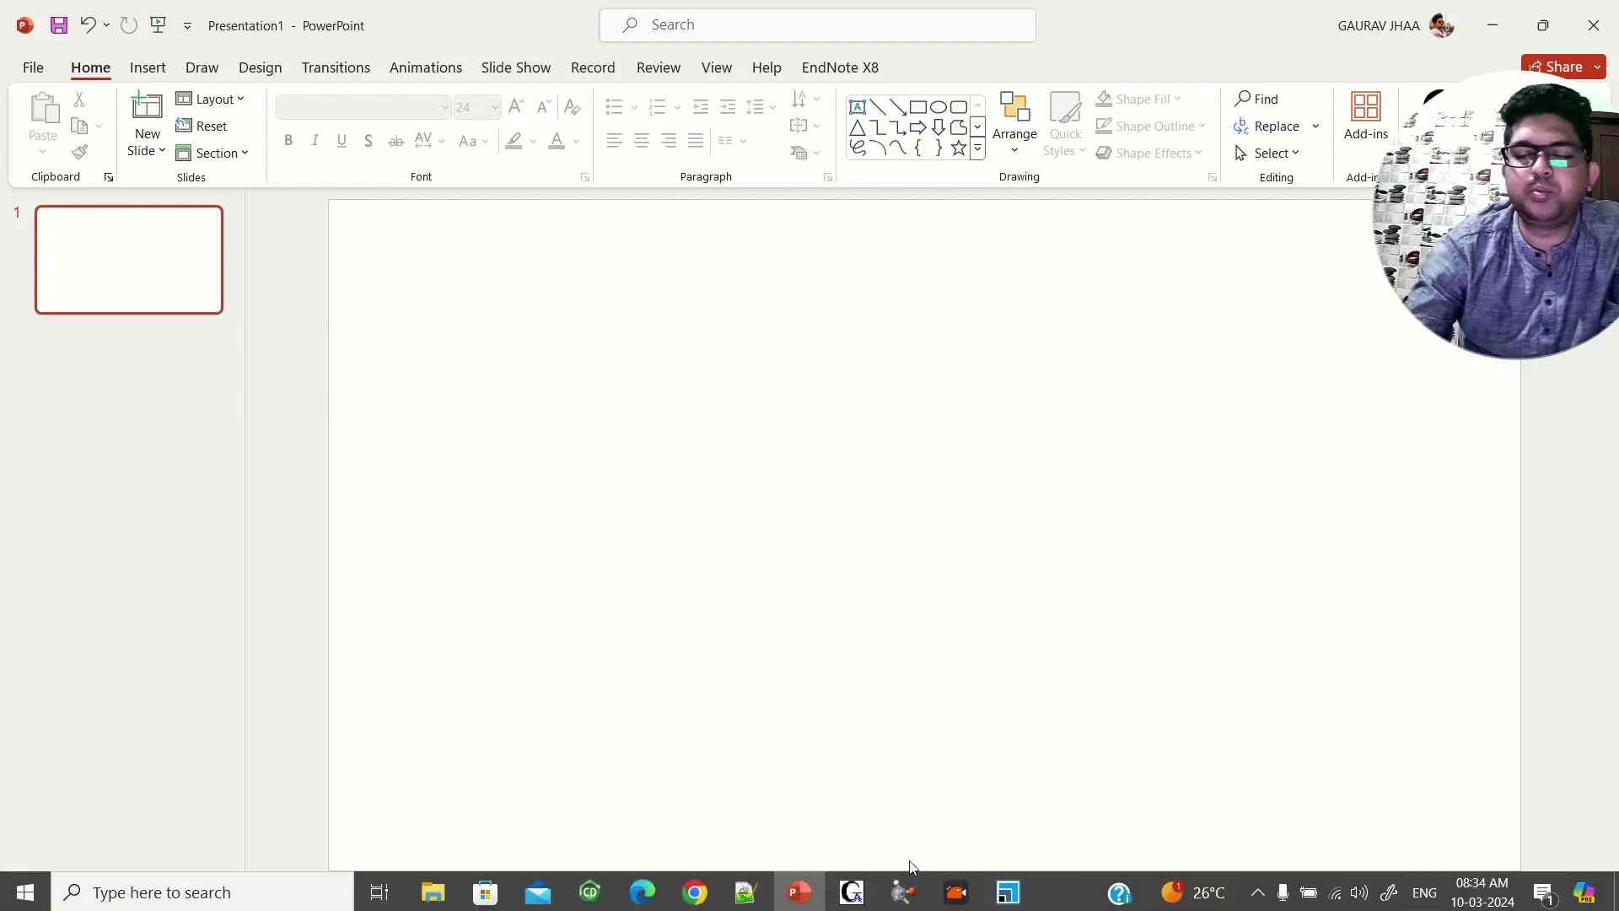
pyautogui.click(802, 896)
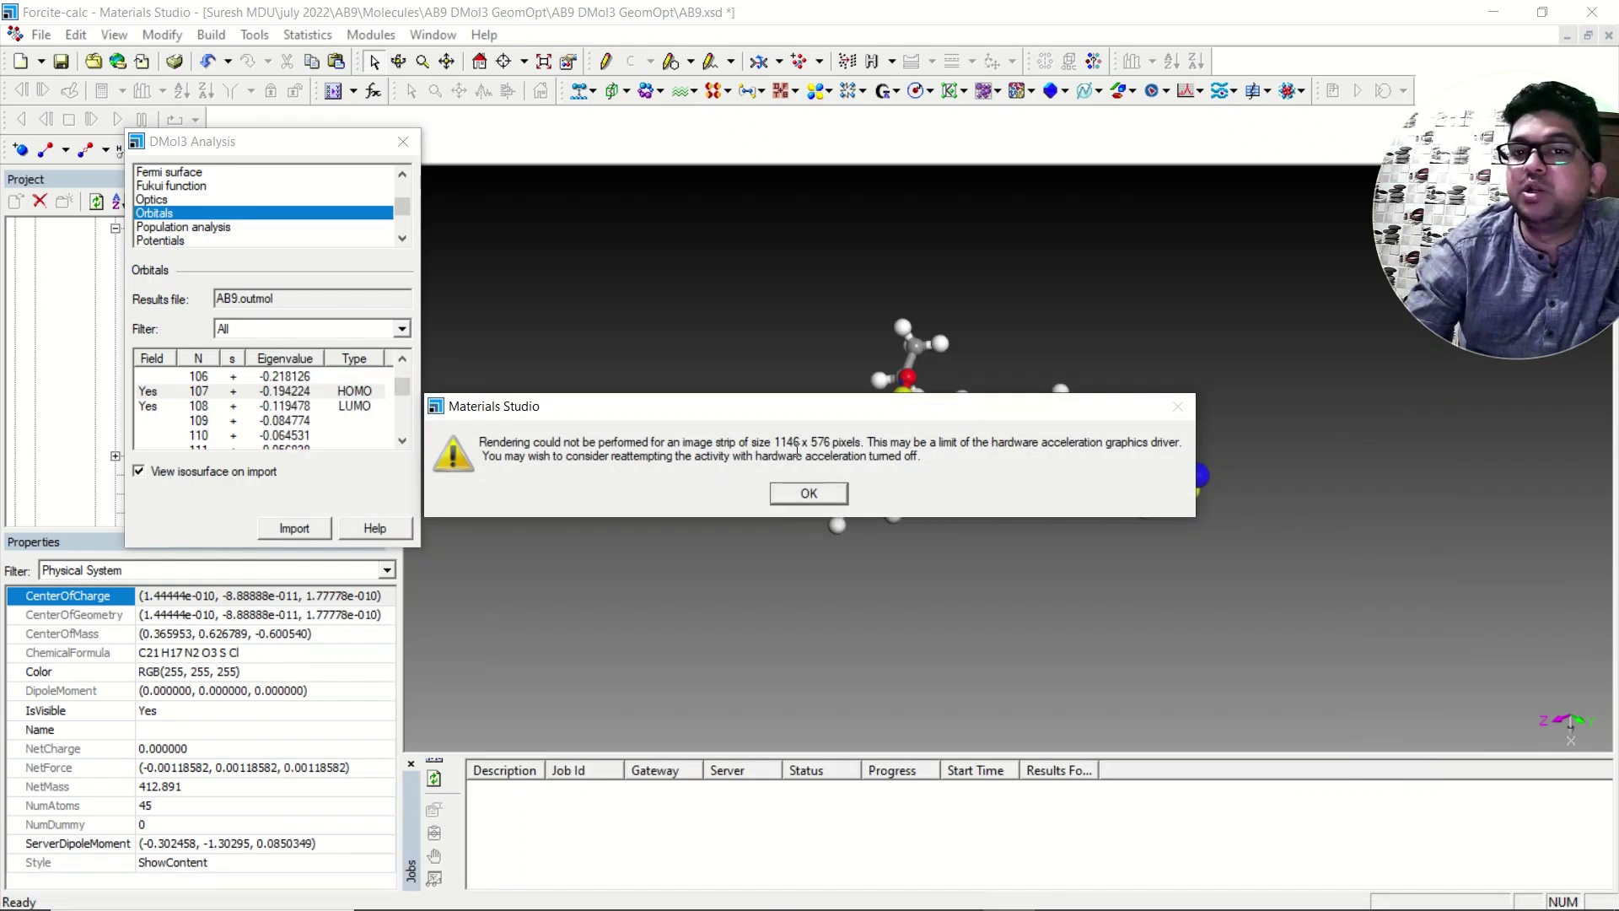
# Dismiss the rendering error, zoom out, and delete the HOMO isosurface from AB9
pyautogui.click(832, 494)
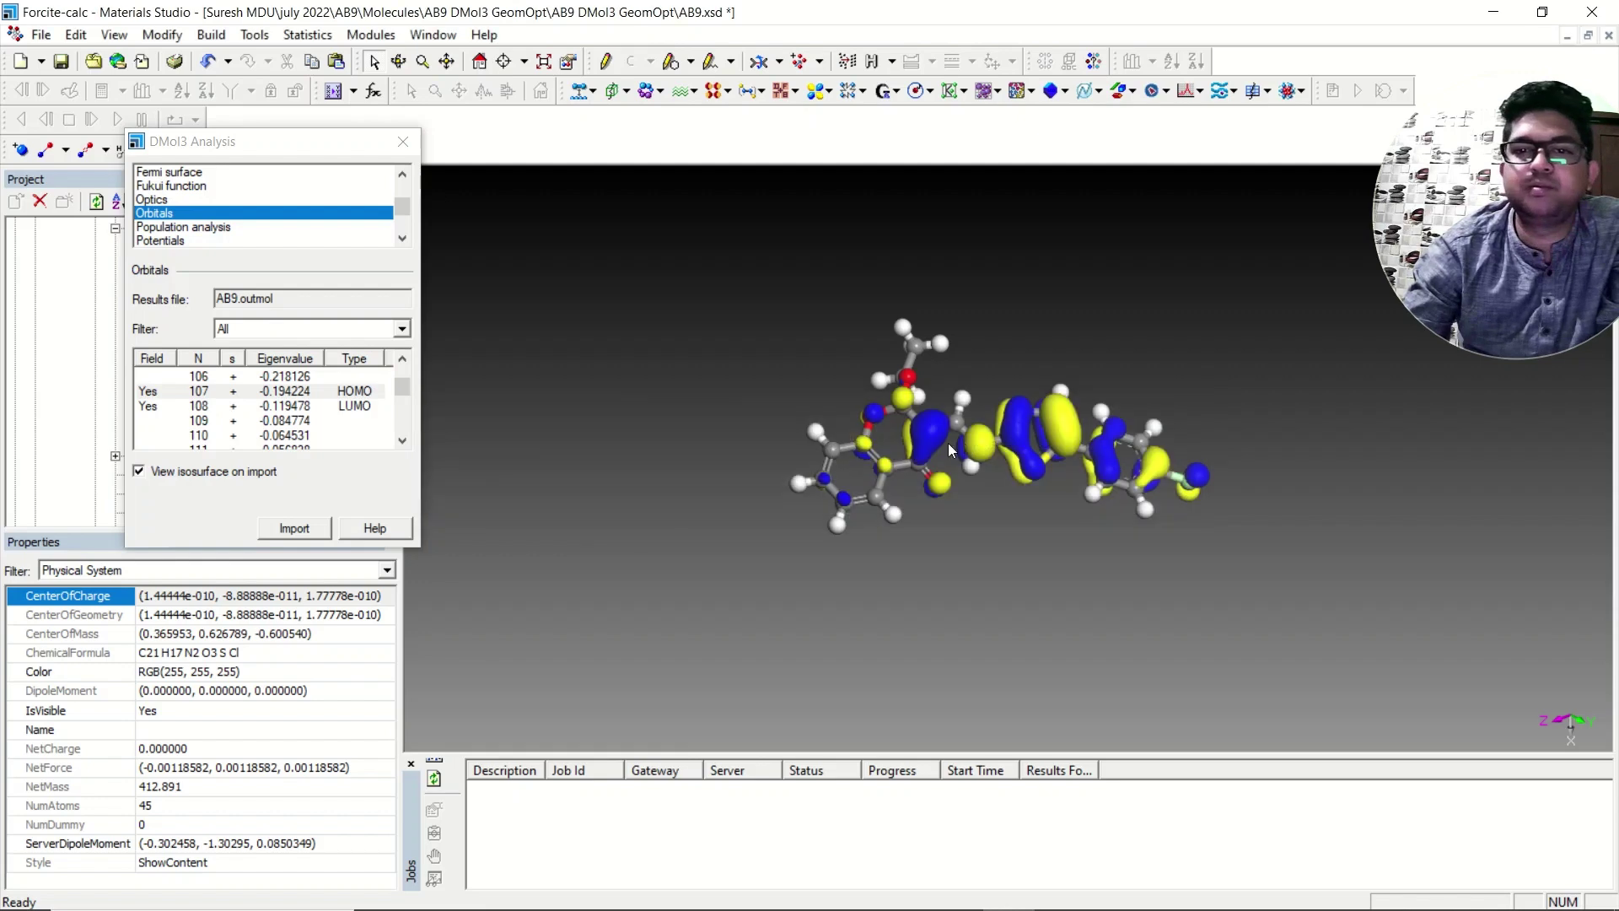
pyautogui.scroll(-3, 979, 454)
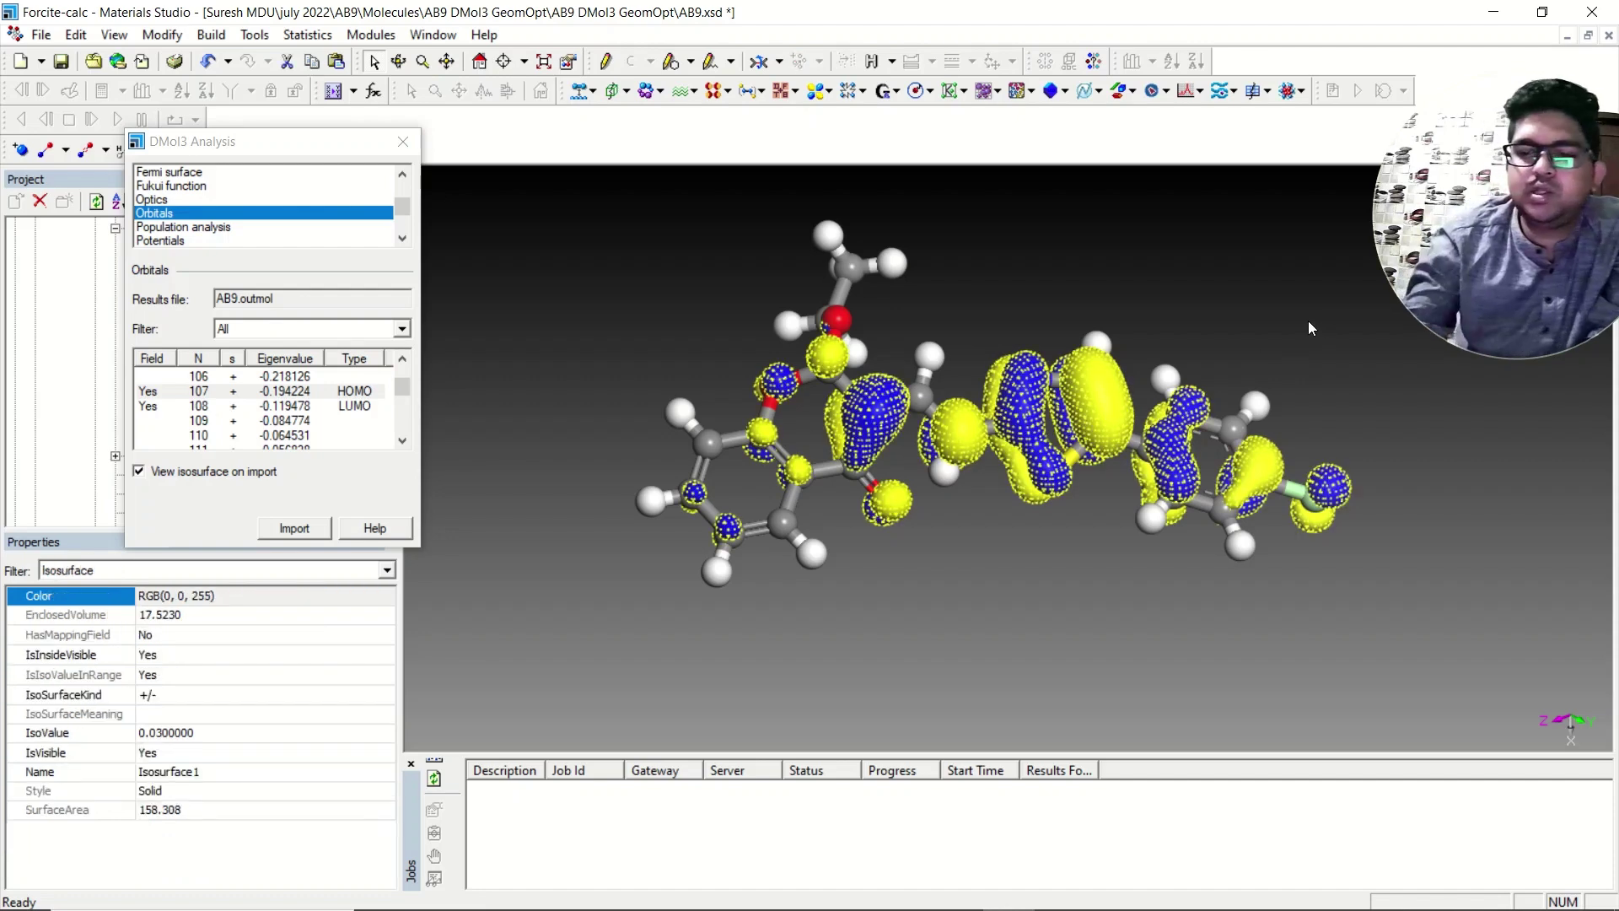
pyautogui.press('Delete')
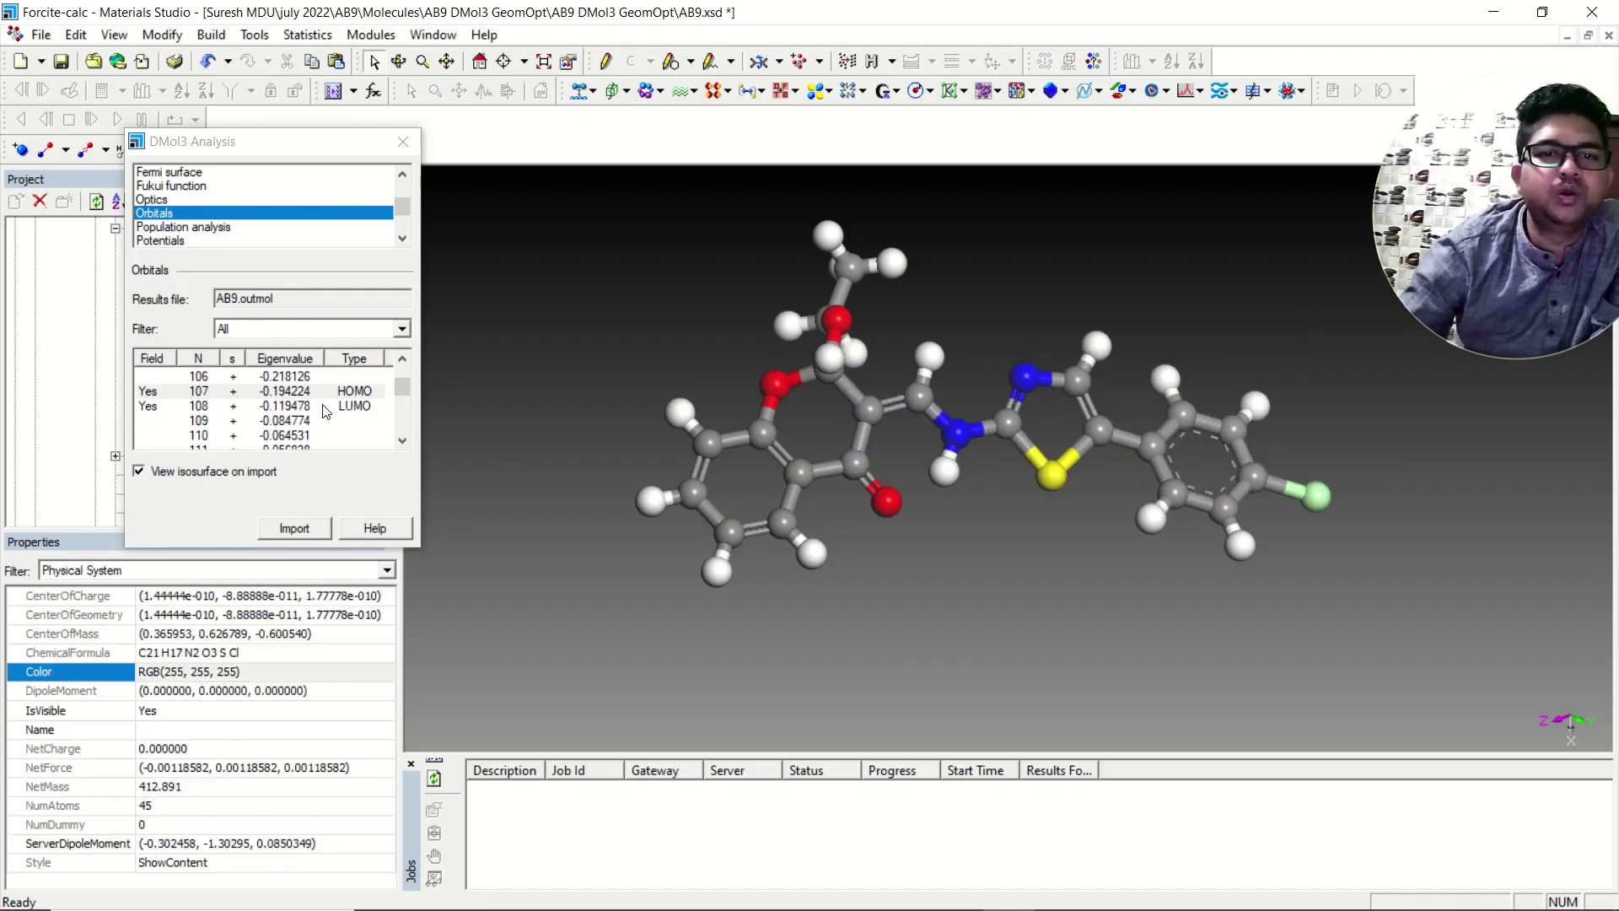
pyautogui.click(298, 408)
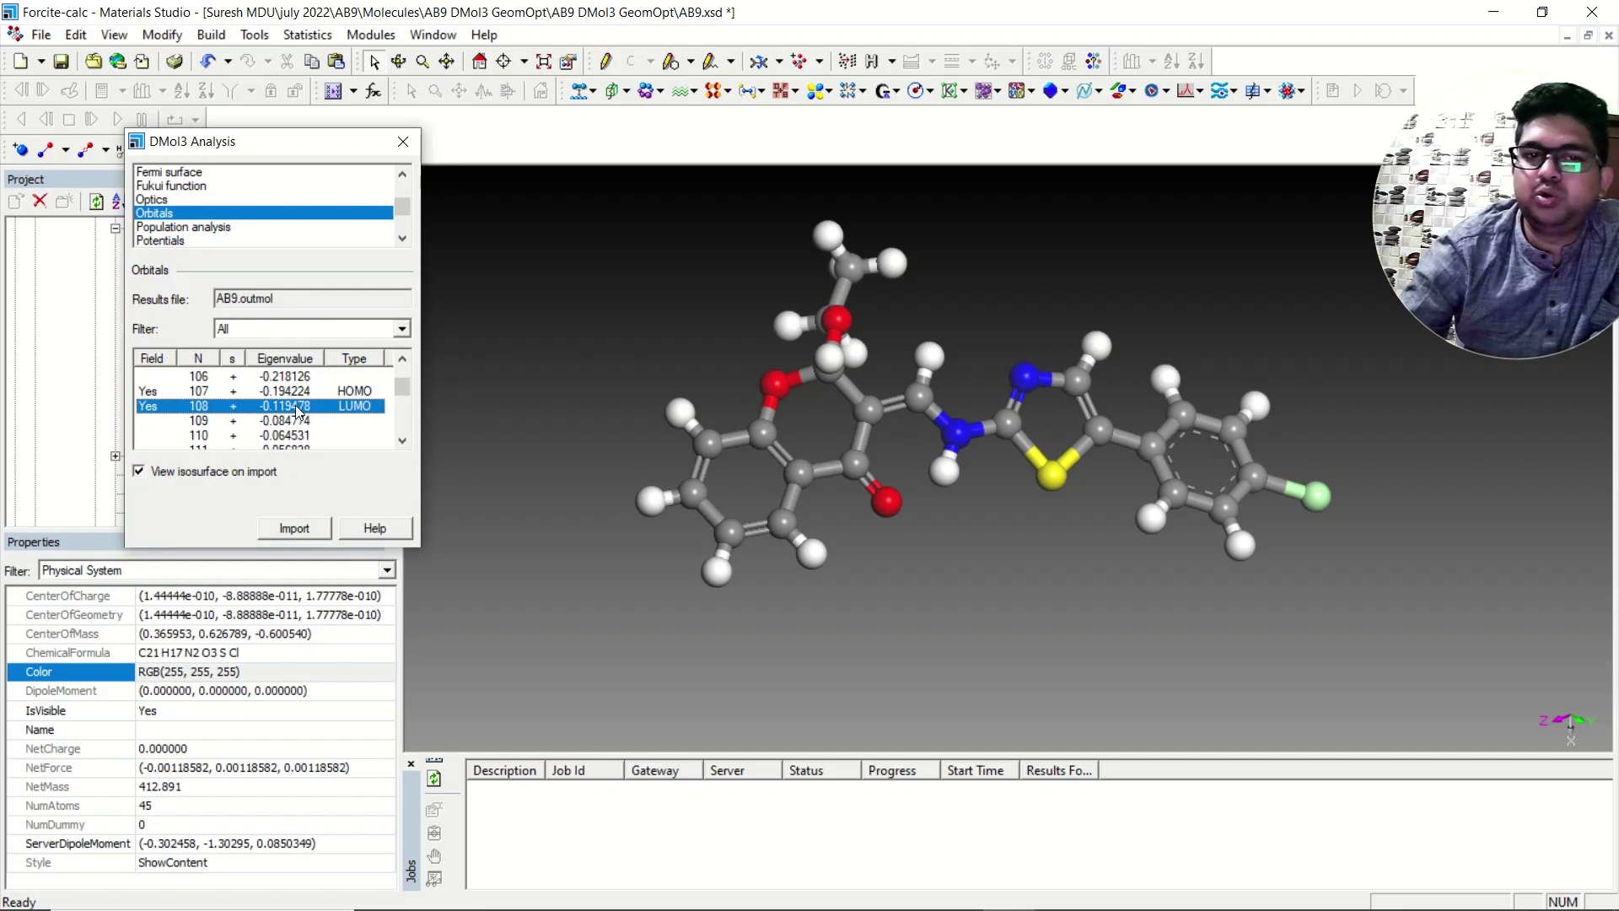
pyautogui.click(302, 536)
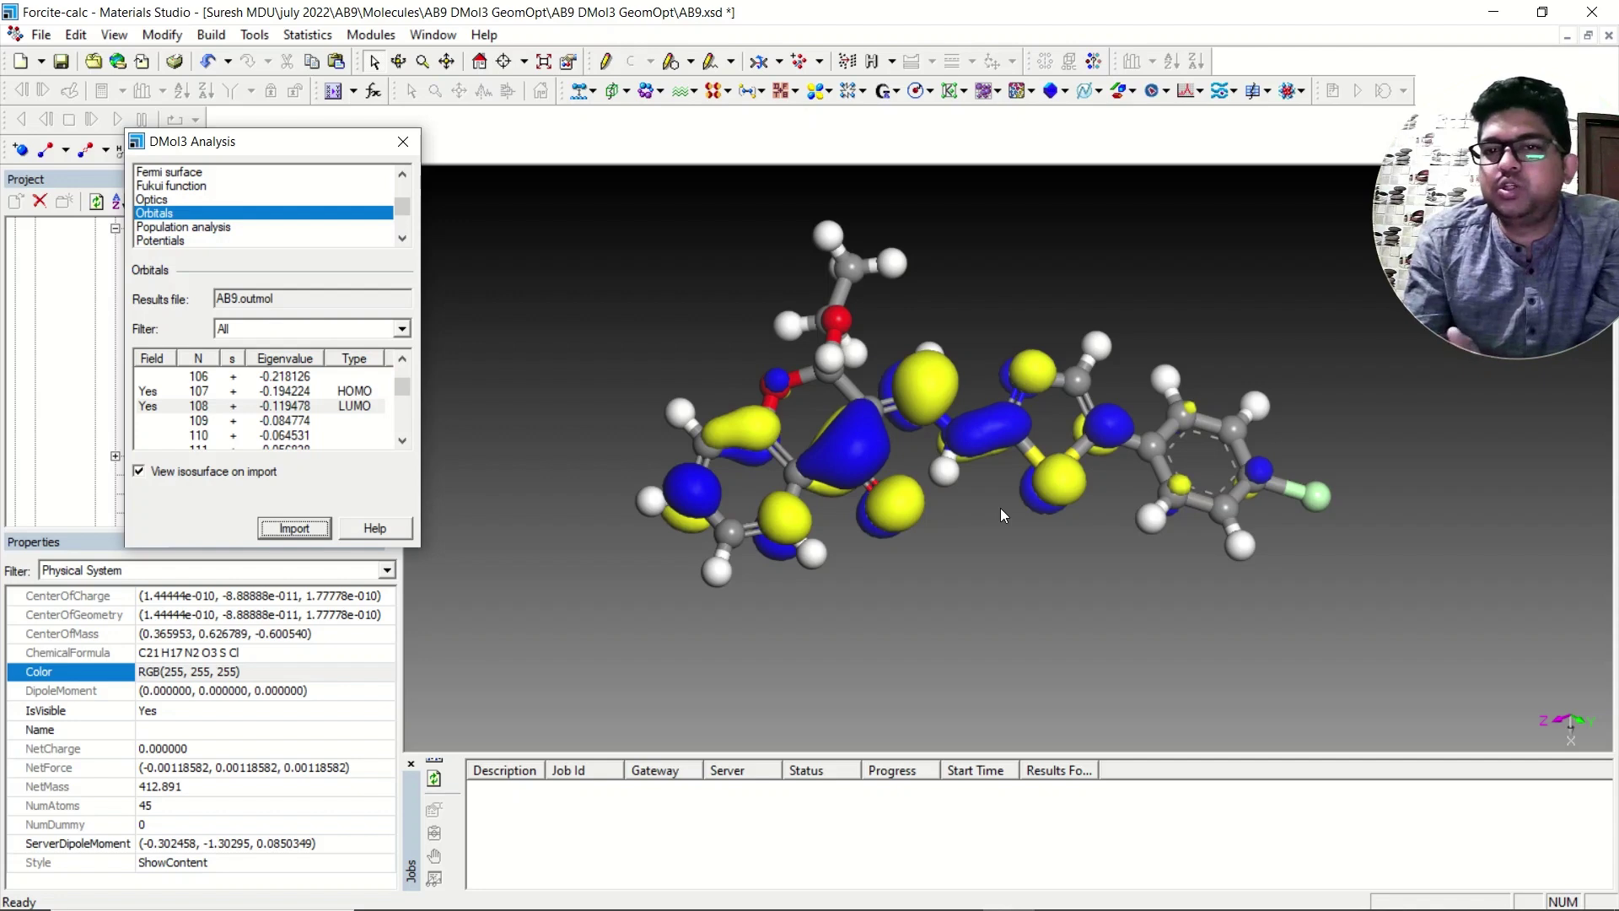
pyautogui.click(940, 388)
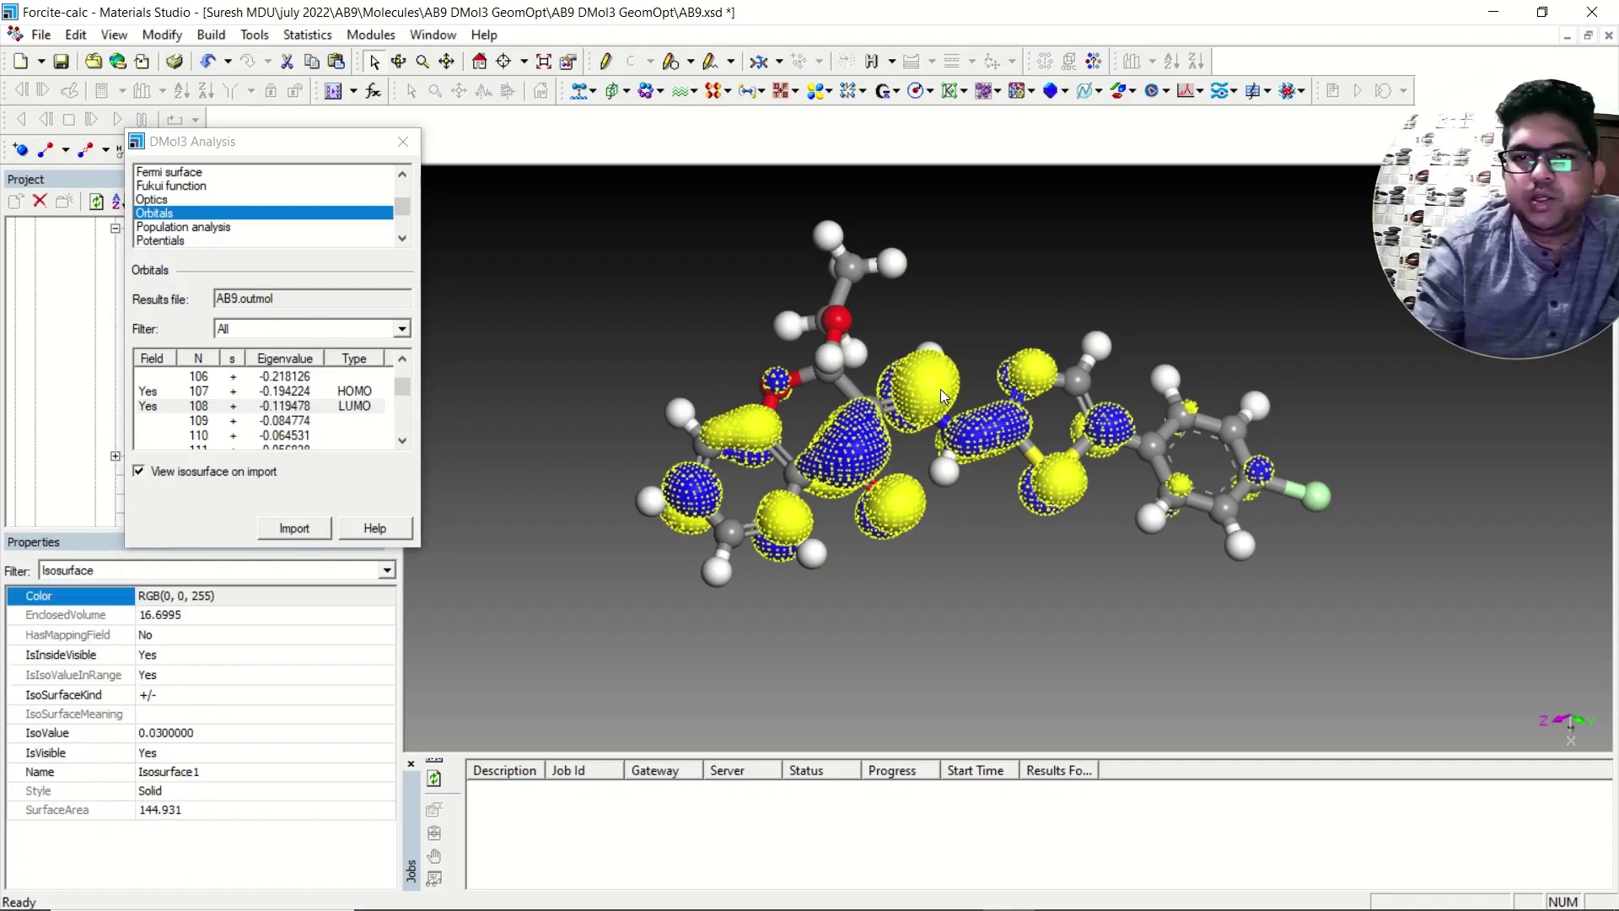
pyautogui.press('Delete')
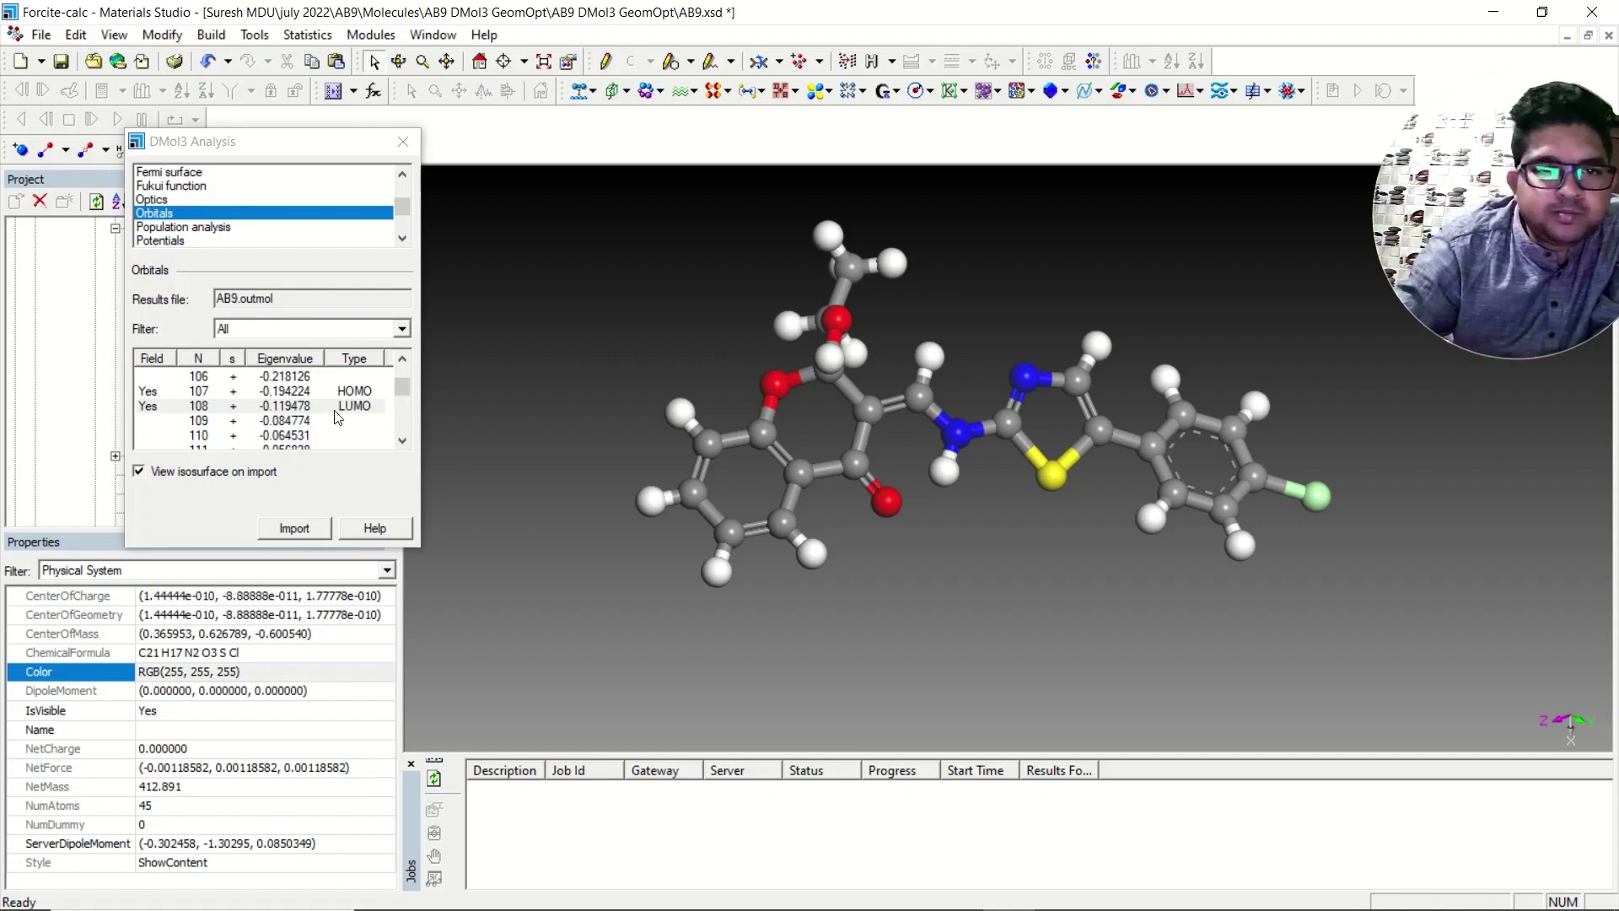
pyautogui.click(290, 393)
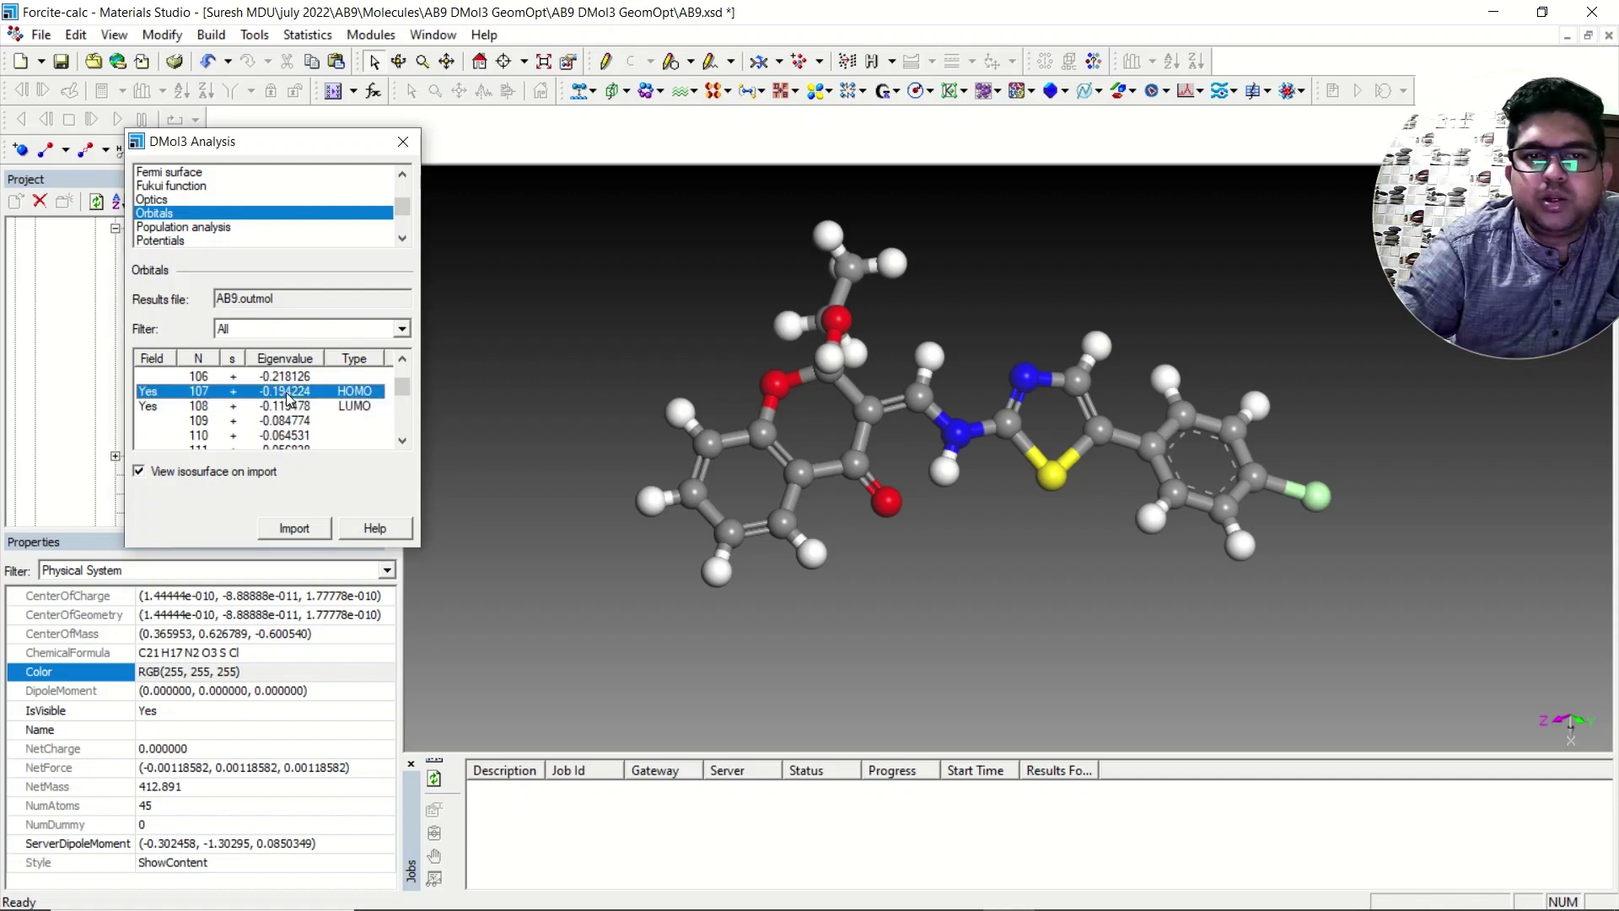
pyautogui.click(279, 376)
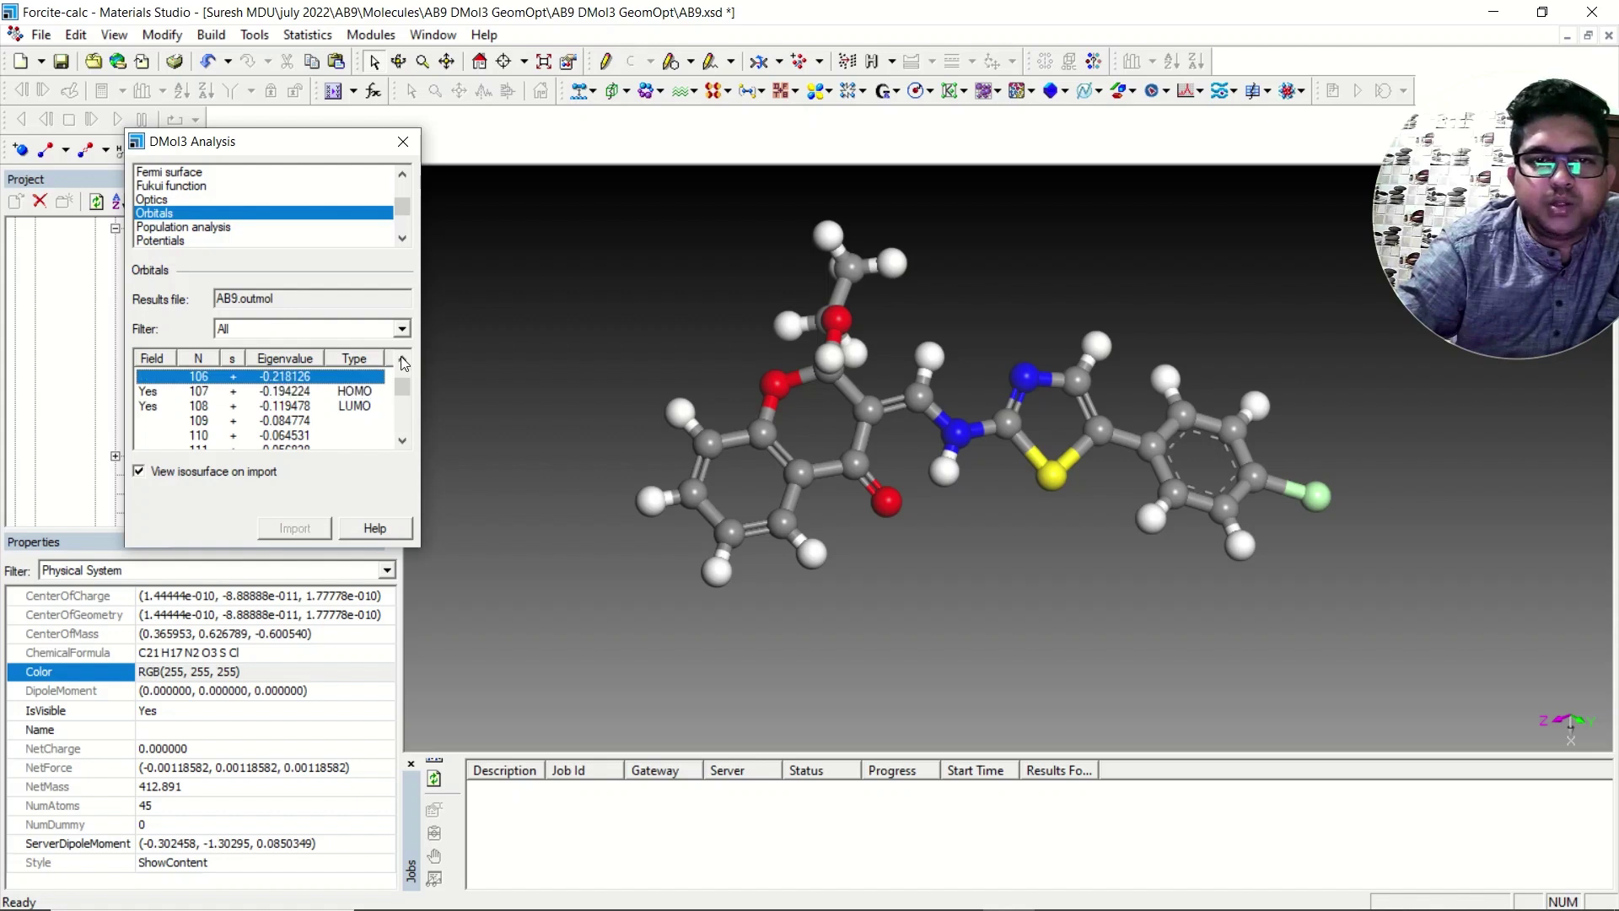
pyautogui.click(403, 361)
pyautogui.click(403, 361)
pyautogui.click(297, 391)
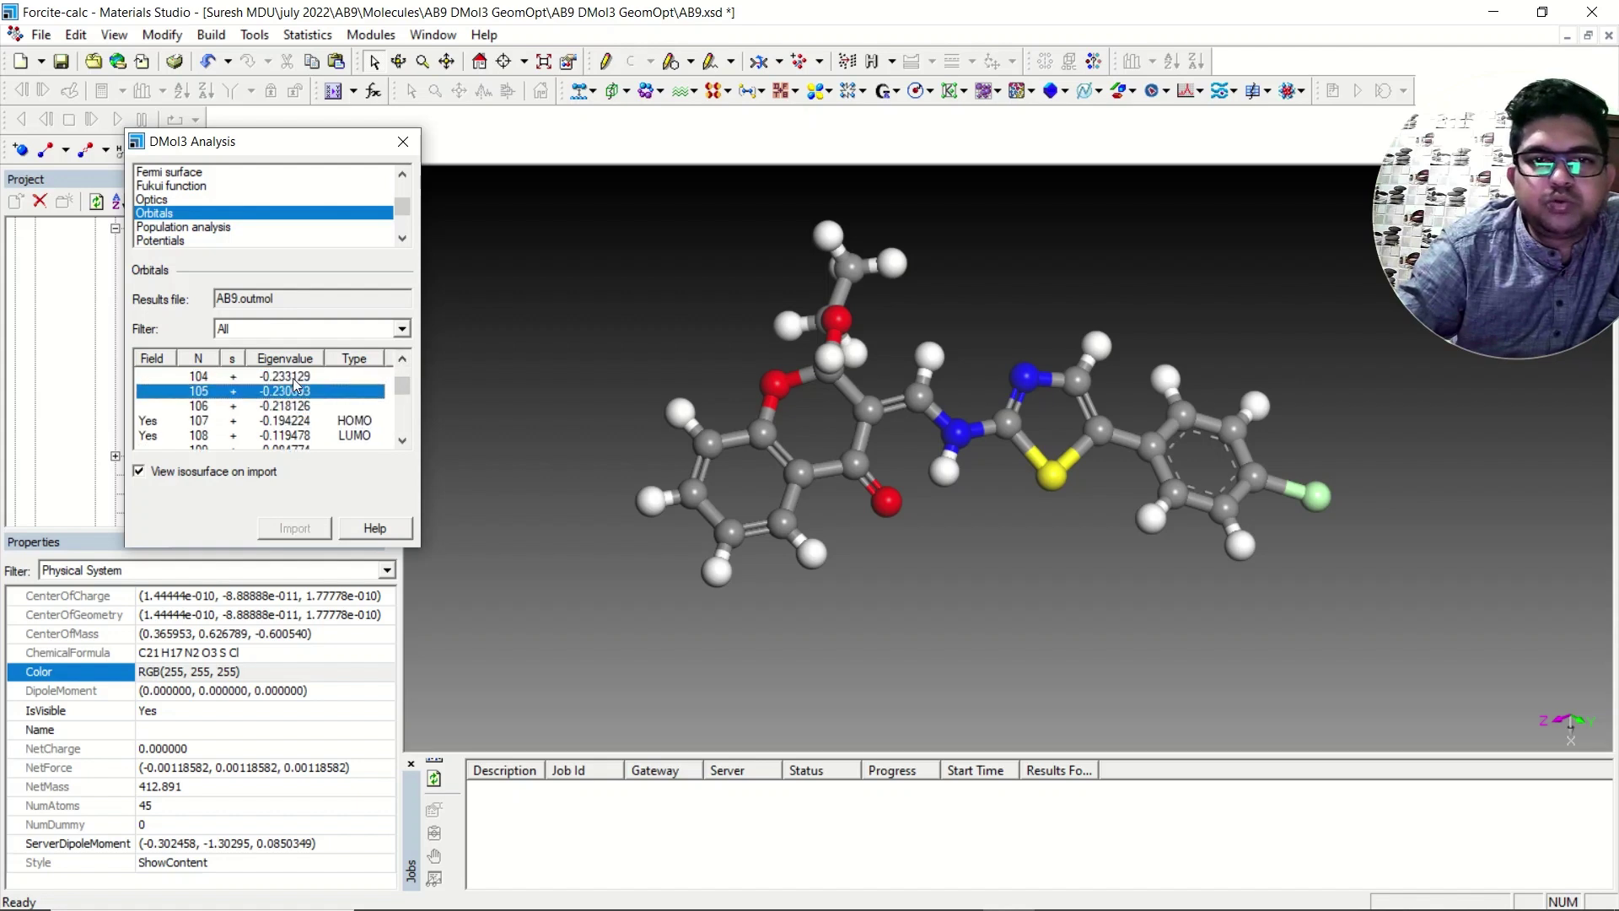
pyautogui.click(294, 382)
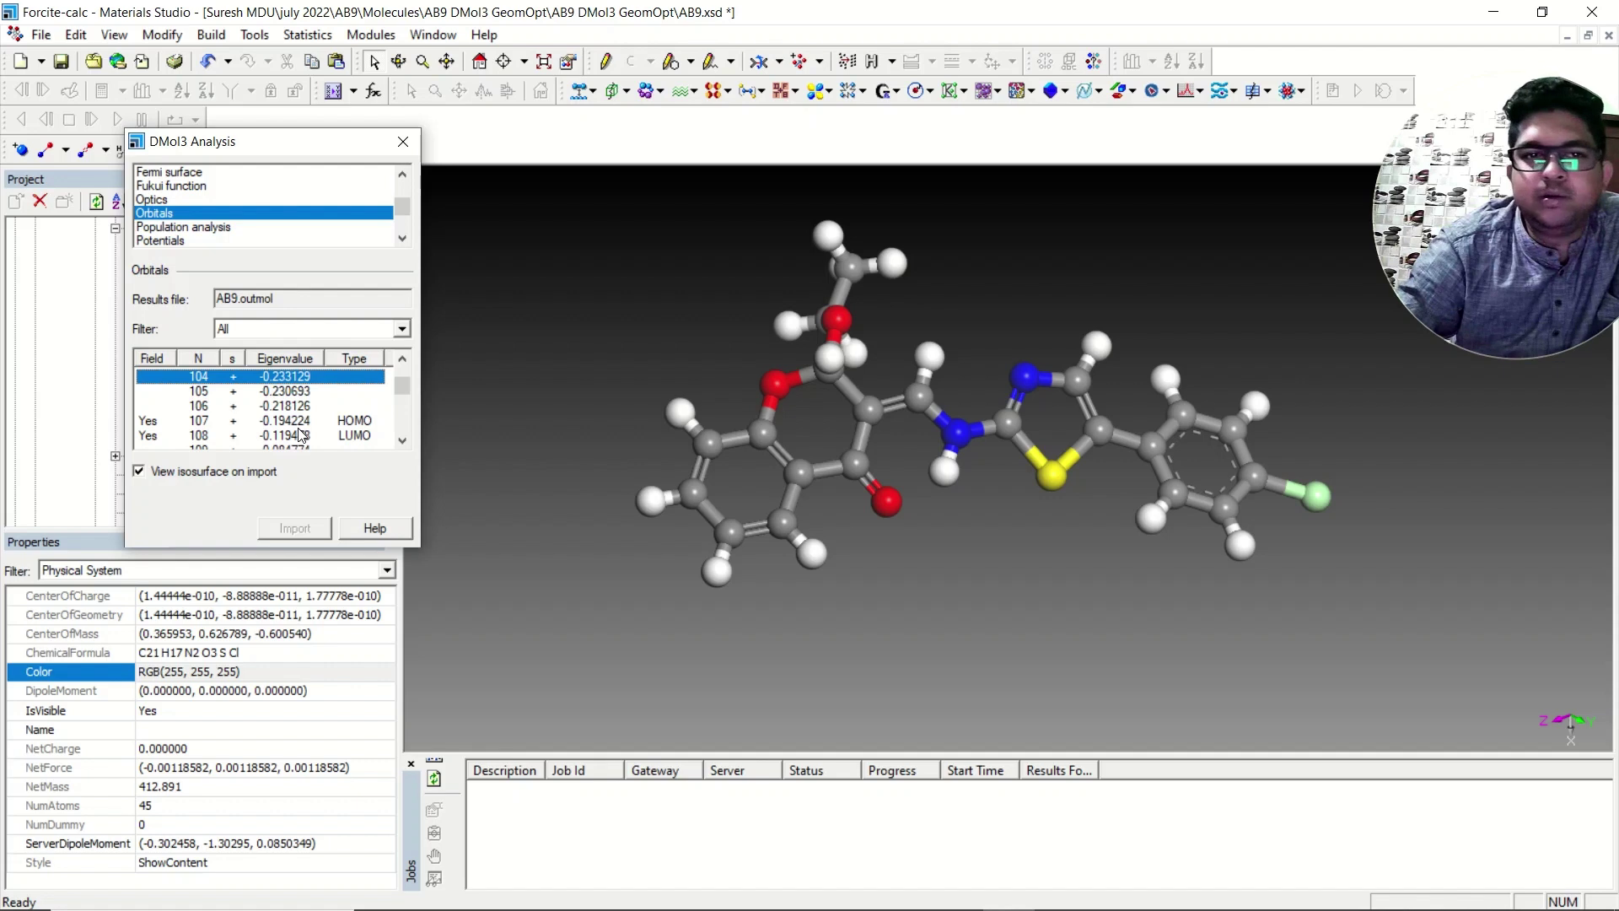
pyautogui.scroll(16, 297, 414)
pyautogui.scroll(15, 297, 420)
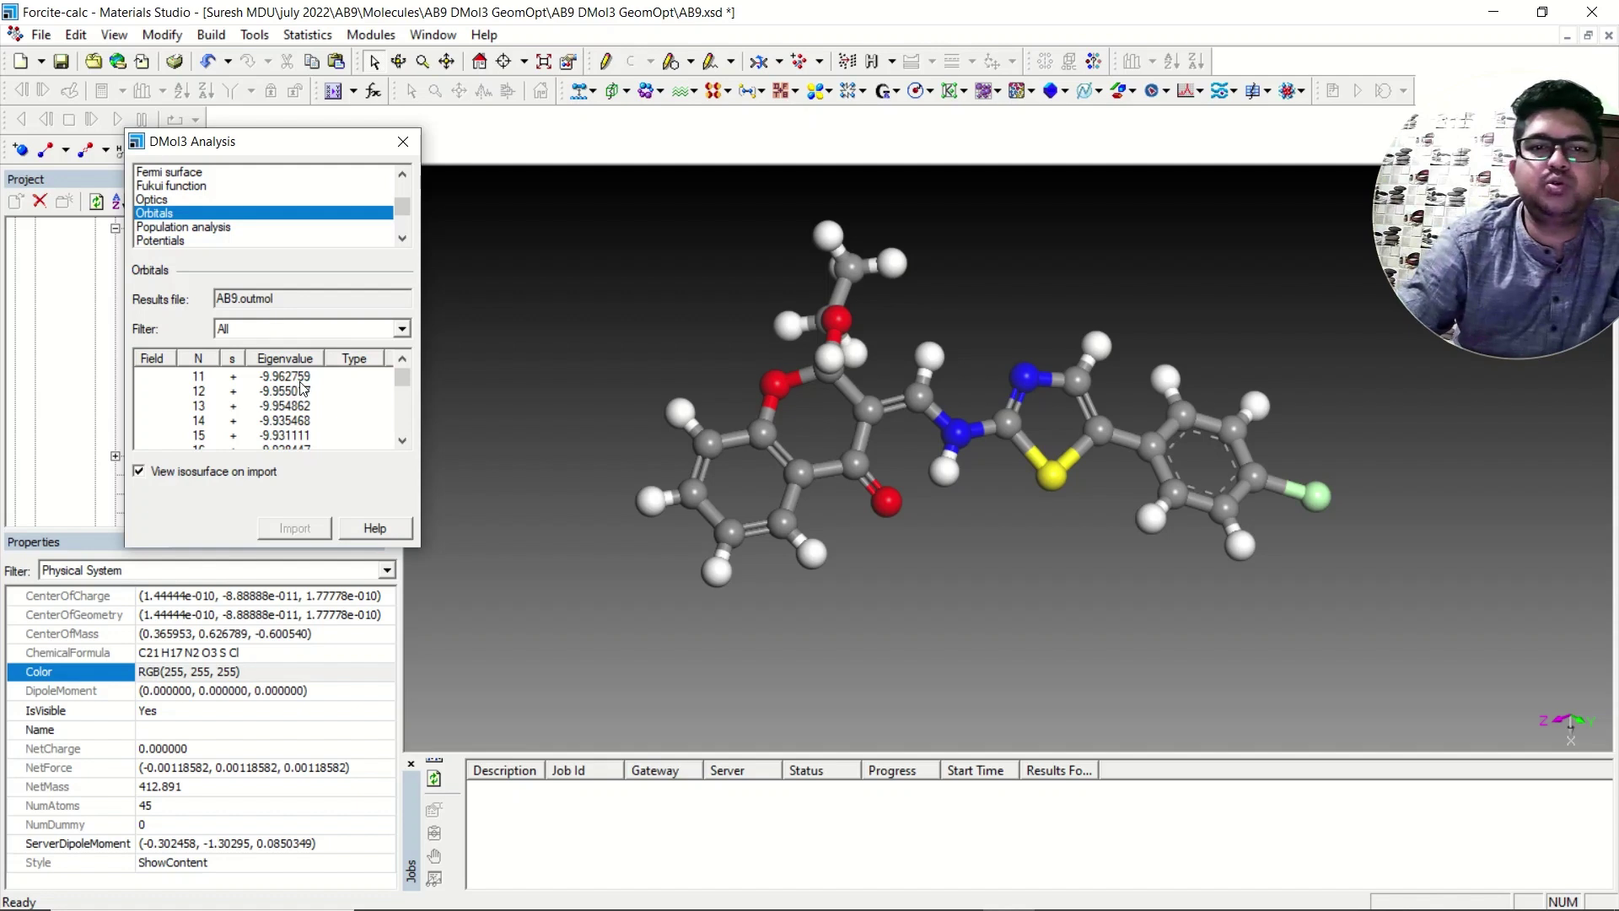
pyautogui.click(301, 383)
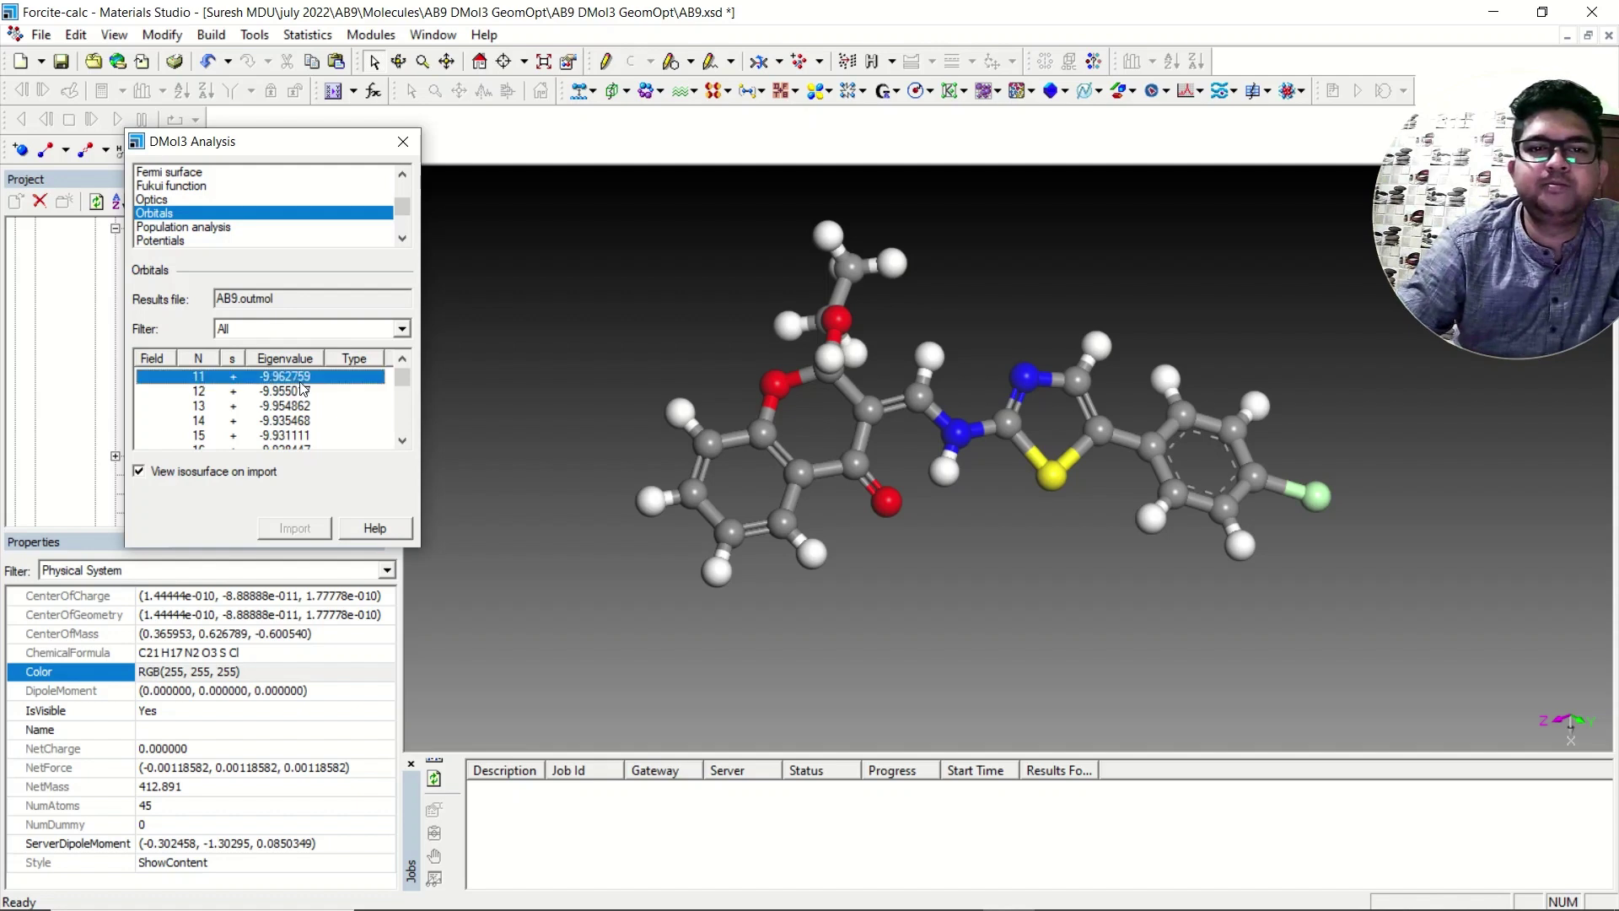
pyautogui.click(295, 405)
pyautogui.click(293, 421)
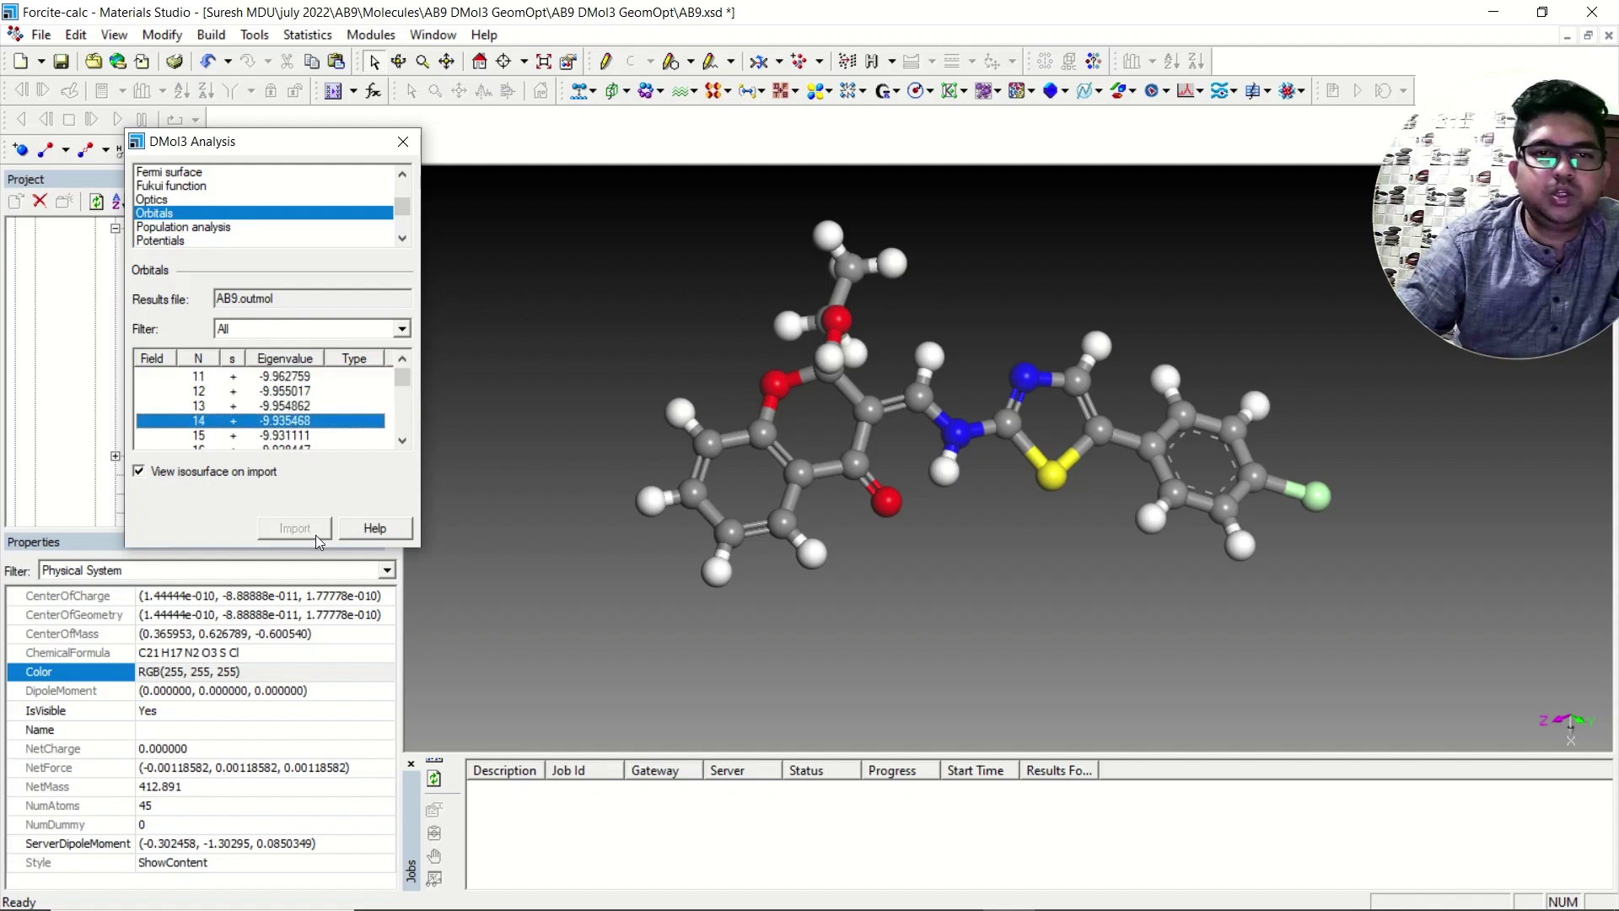
pyautogui.click(401, 441)
pyautogui.click(401, 442)
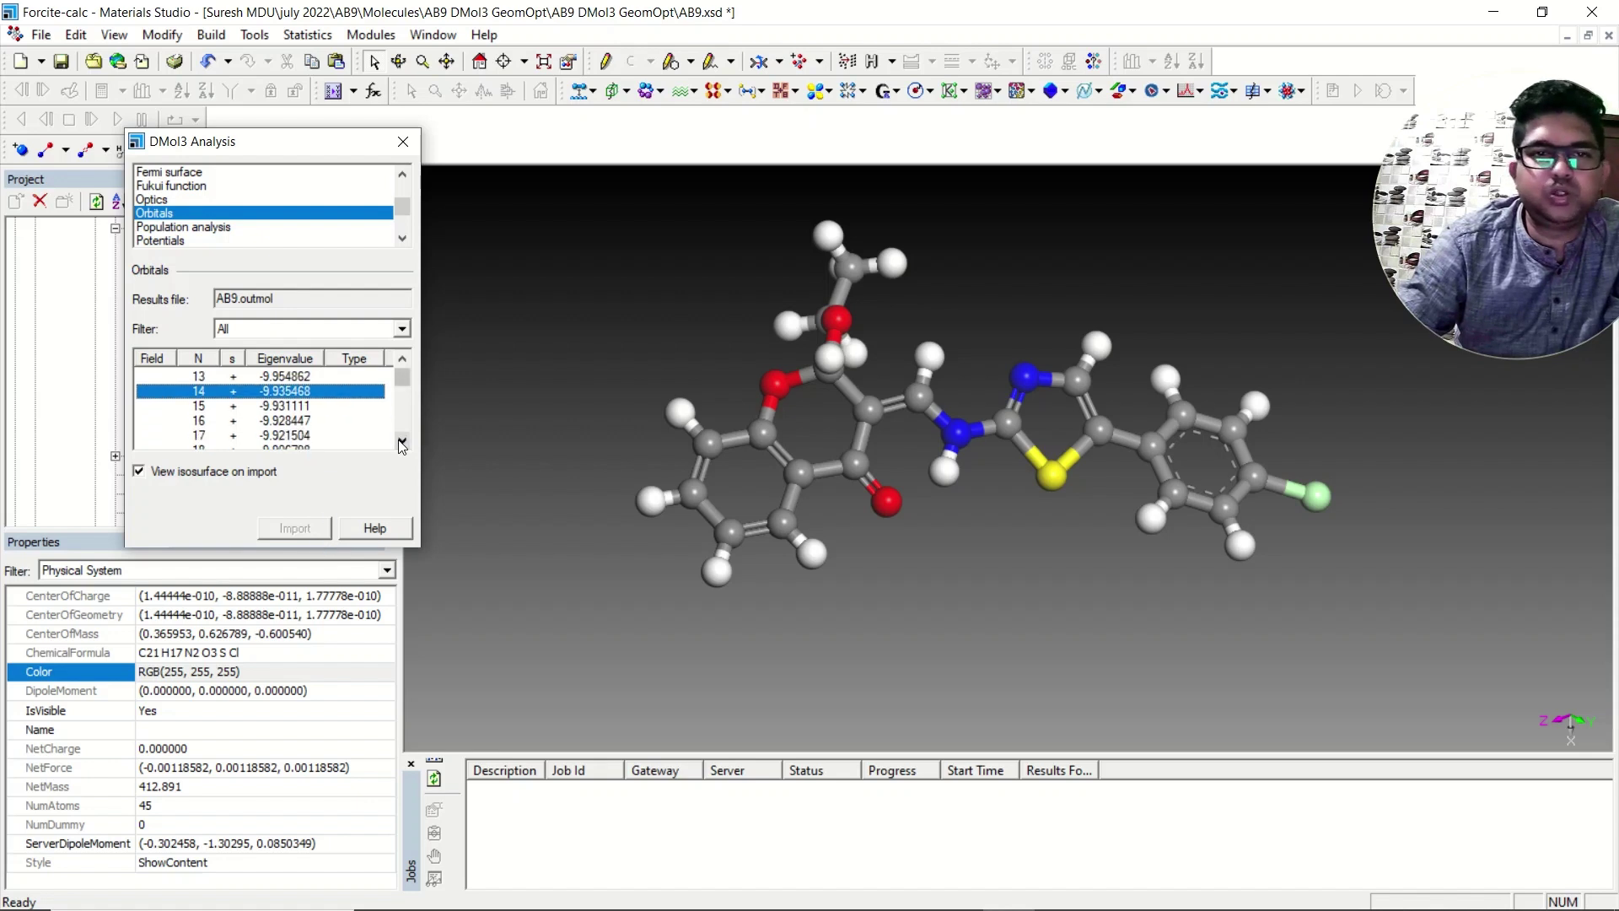
pyautogui.click(305, 331)
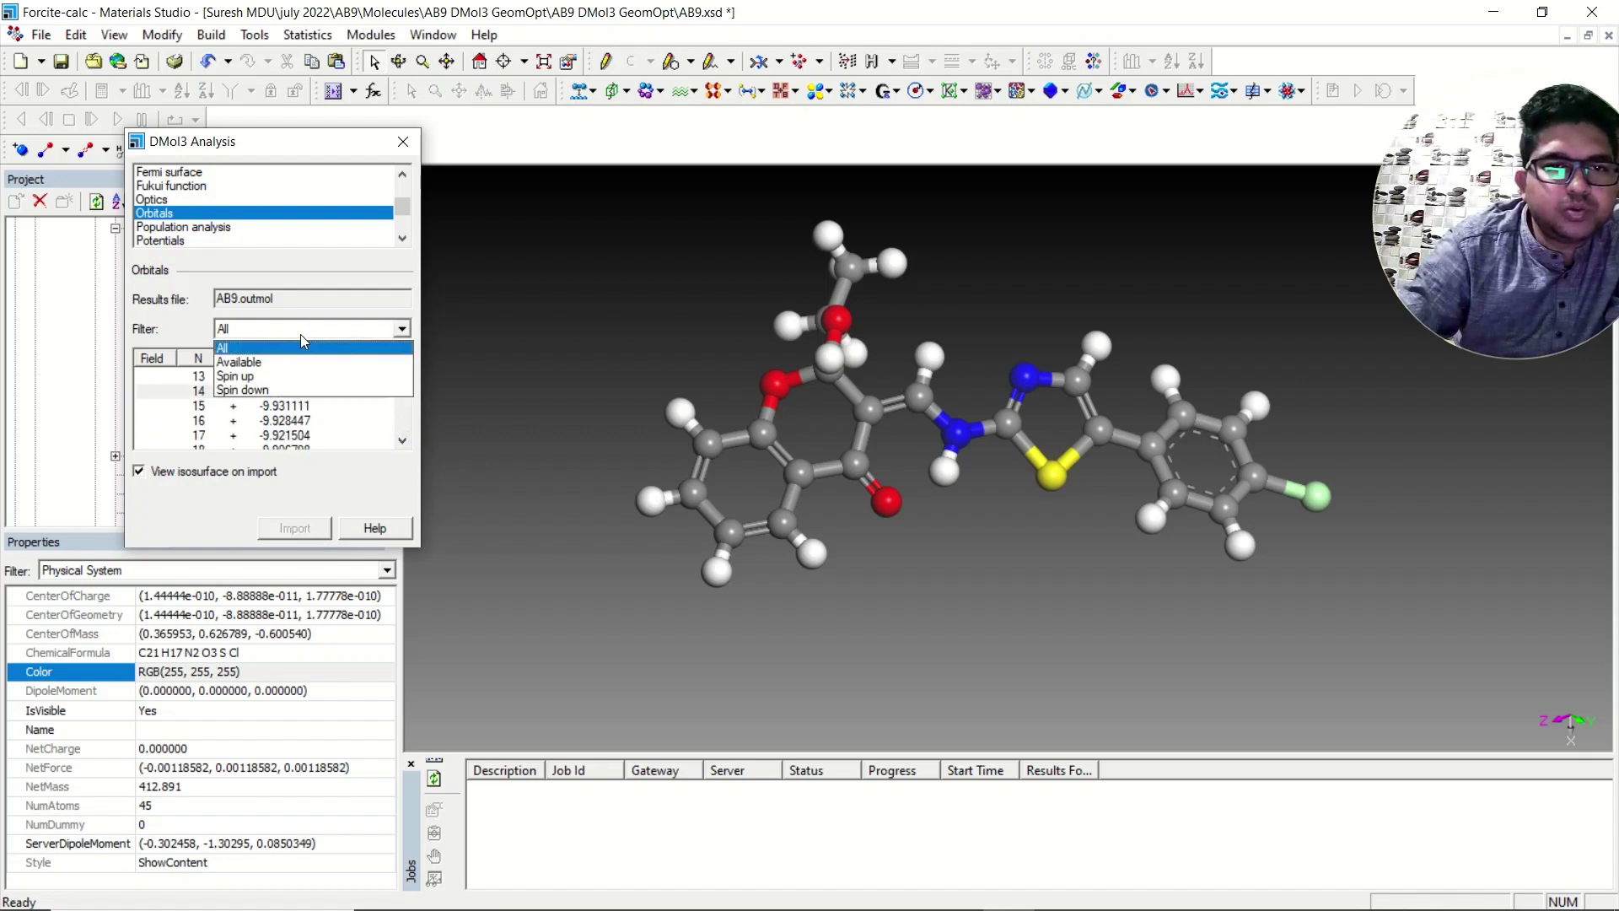
pyautogui.click(300, 334)
pyautogui.click(291, 405)
pyautogui.moveTo(402, 388); pyautogui.dragTo(403, 385)
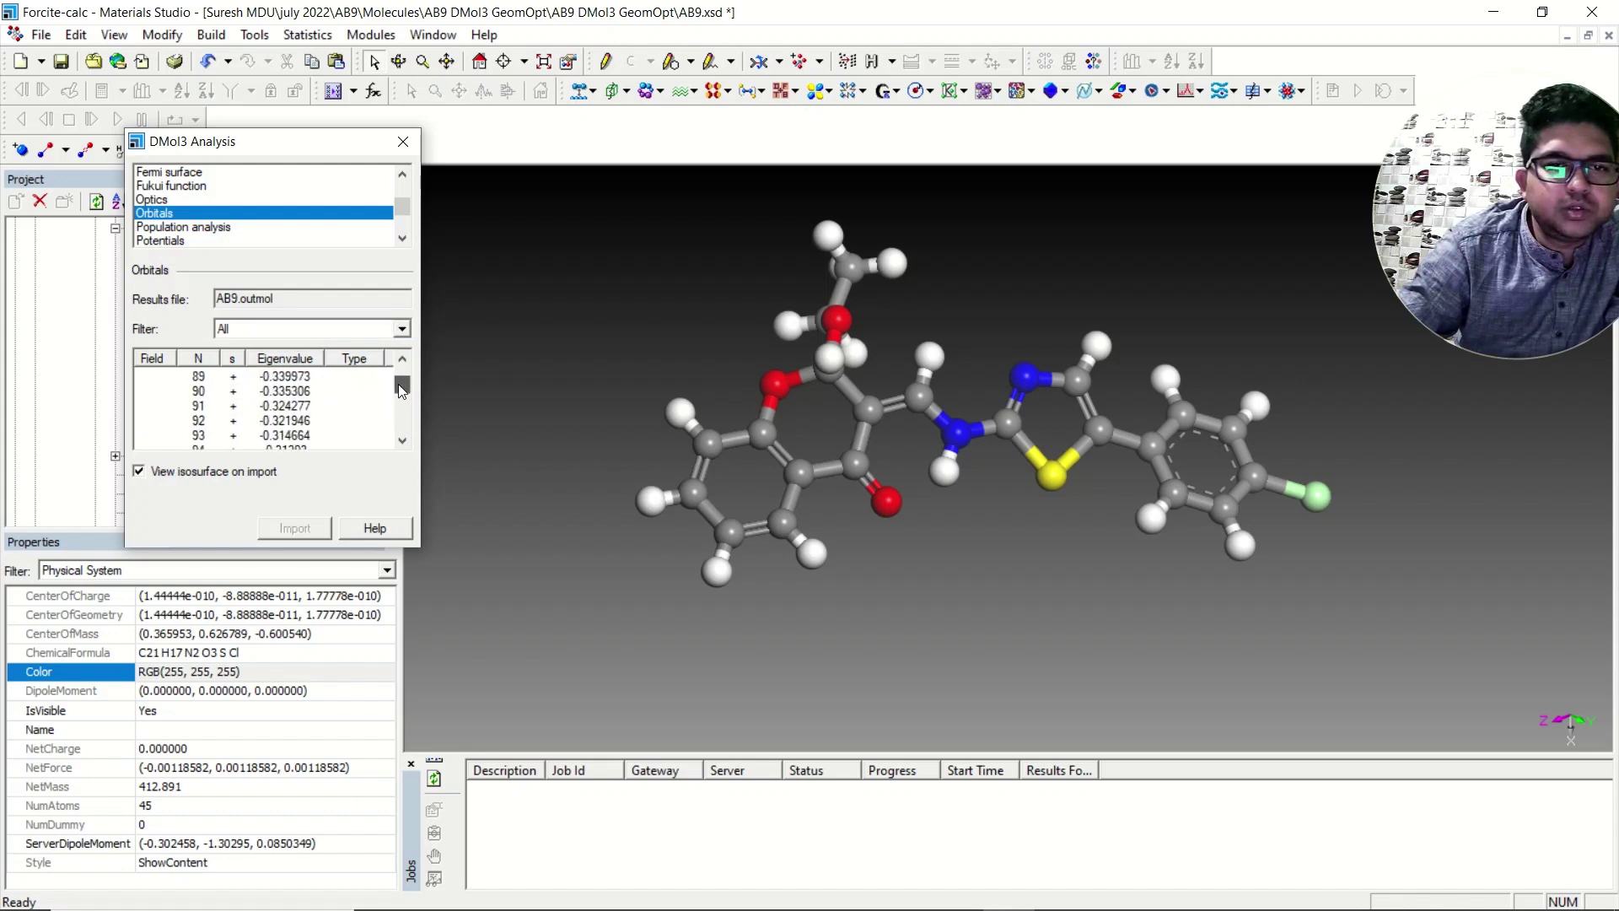
pyautogui.click(295, 377)
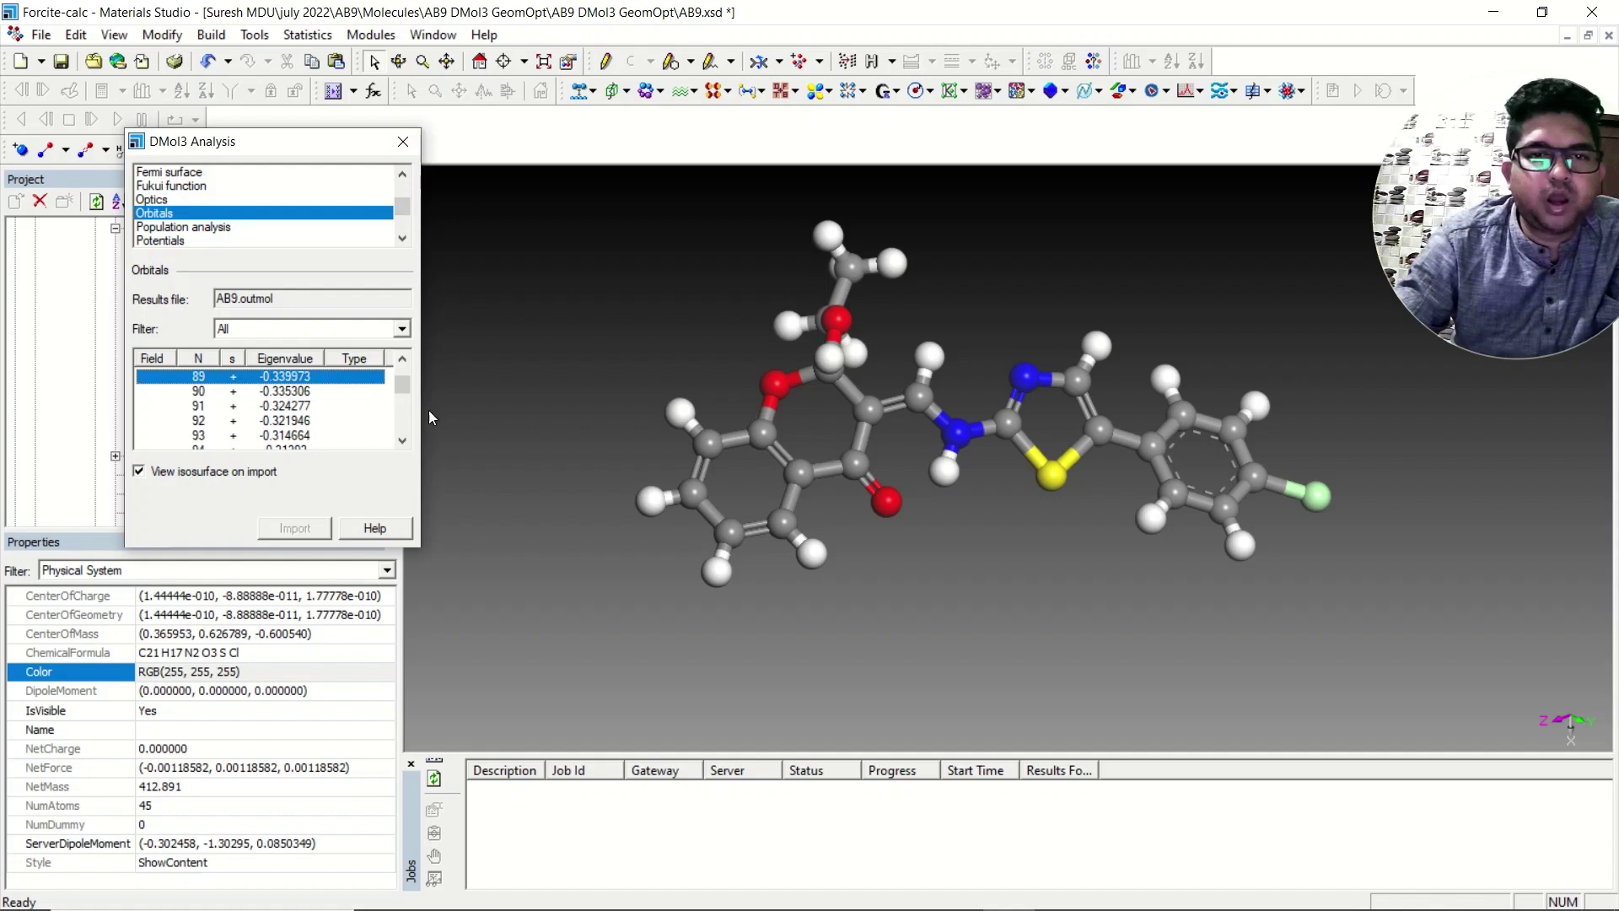
pyautogui.click(402, 439)
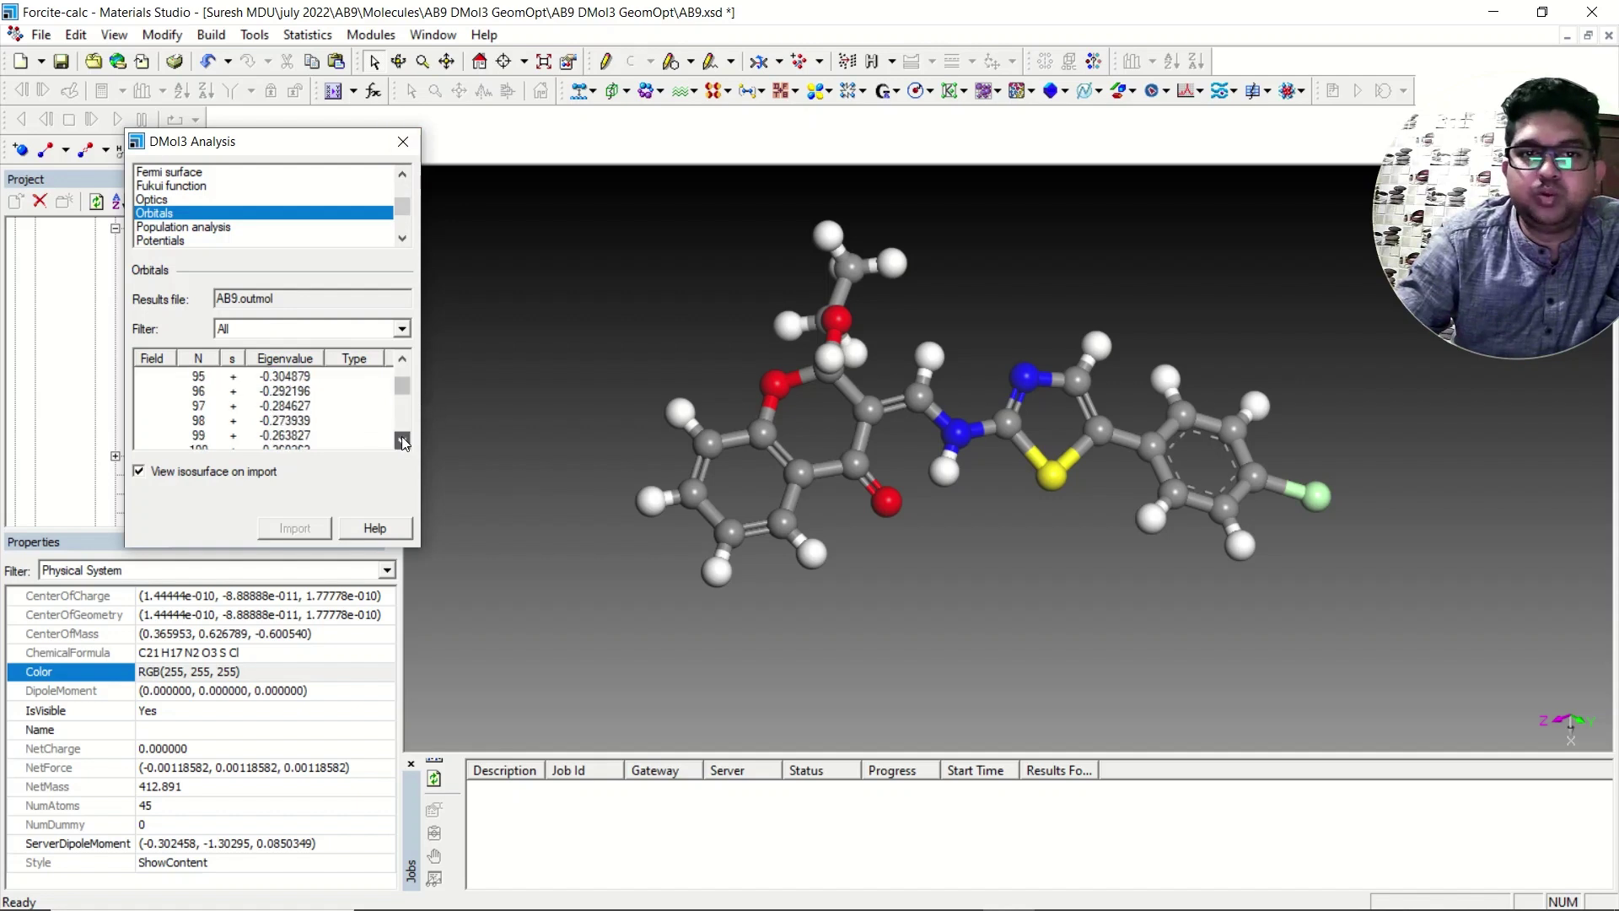
pyautogui.click(403, 440)
pyautogui.click(402, 358)
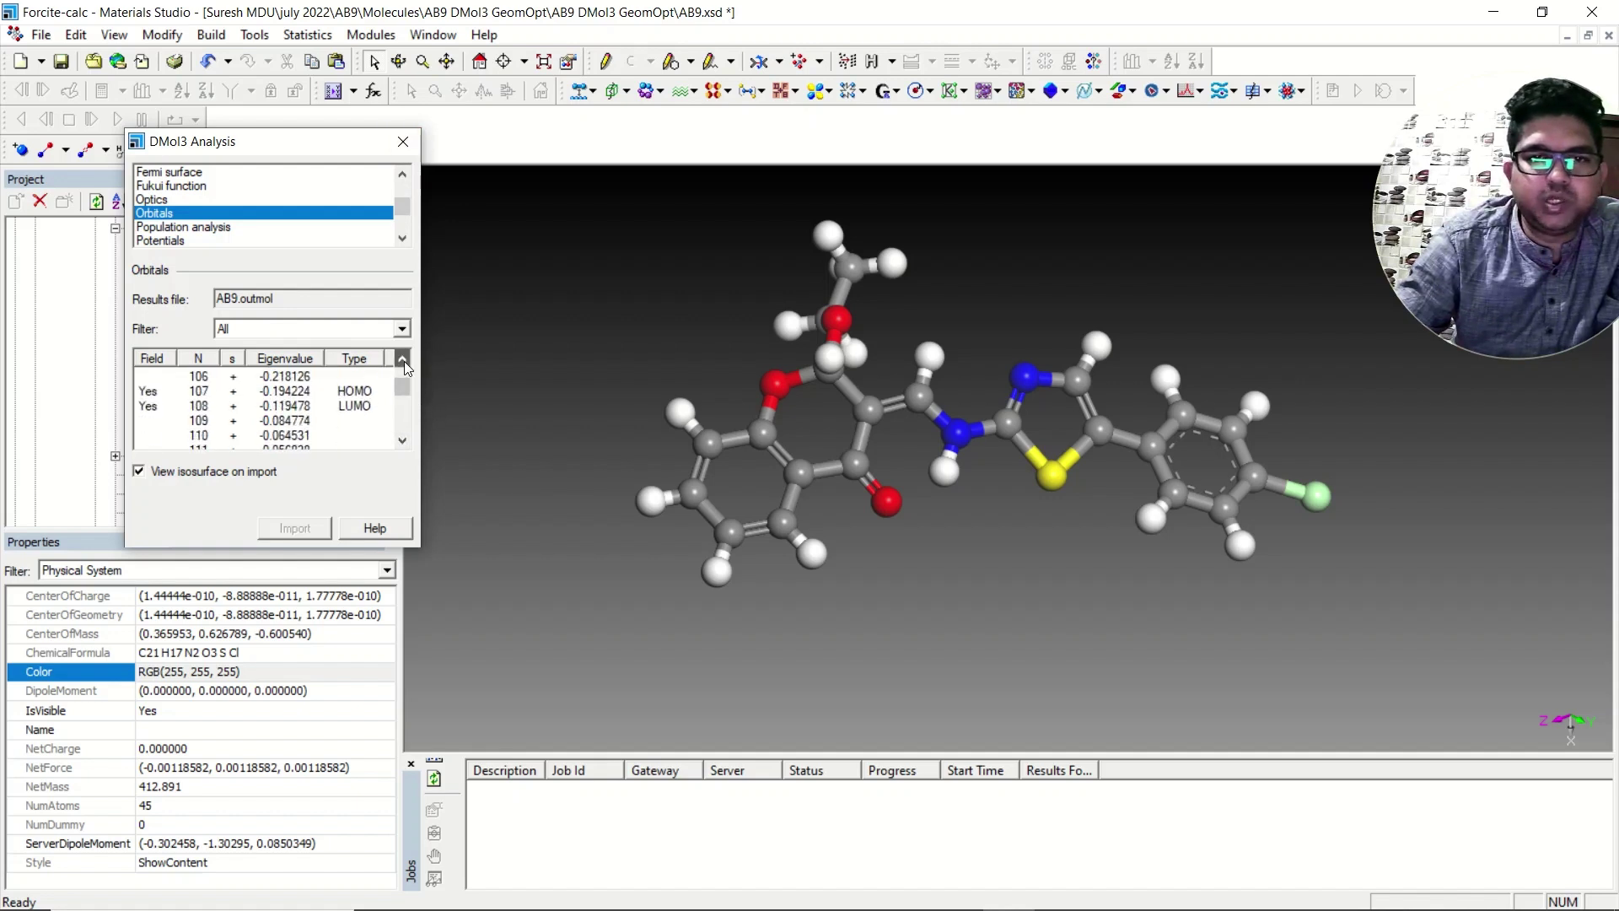